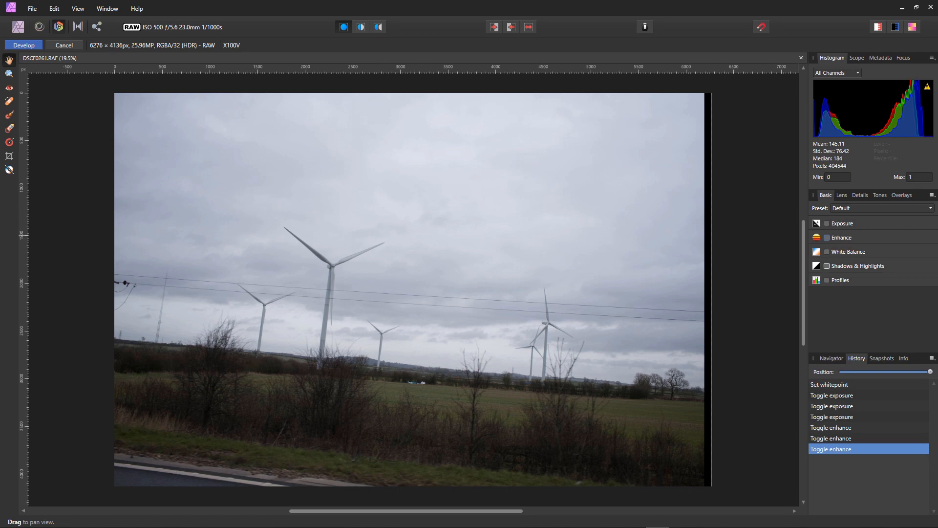
Enable Shadows & Highlights and Exposure, setting highlights to -100%, exposure to 0.918 and brightness to 6%.
left_click(827, 266)
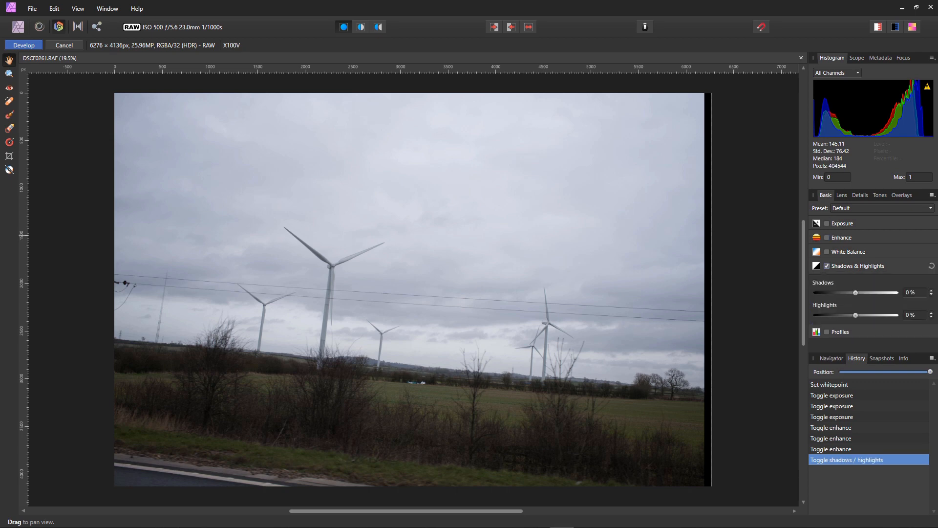
left_click_drag(855, 315, 815, 315)
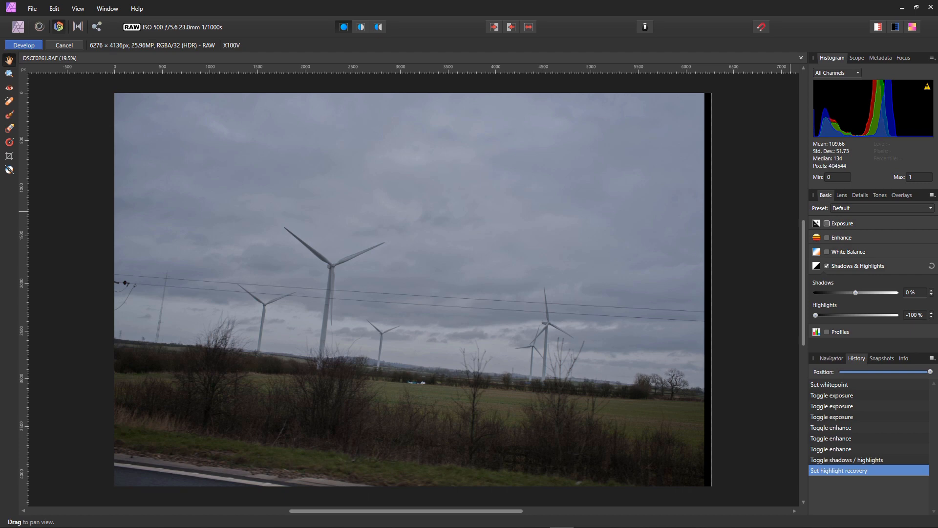
left_click(827, 224)
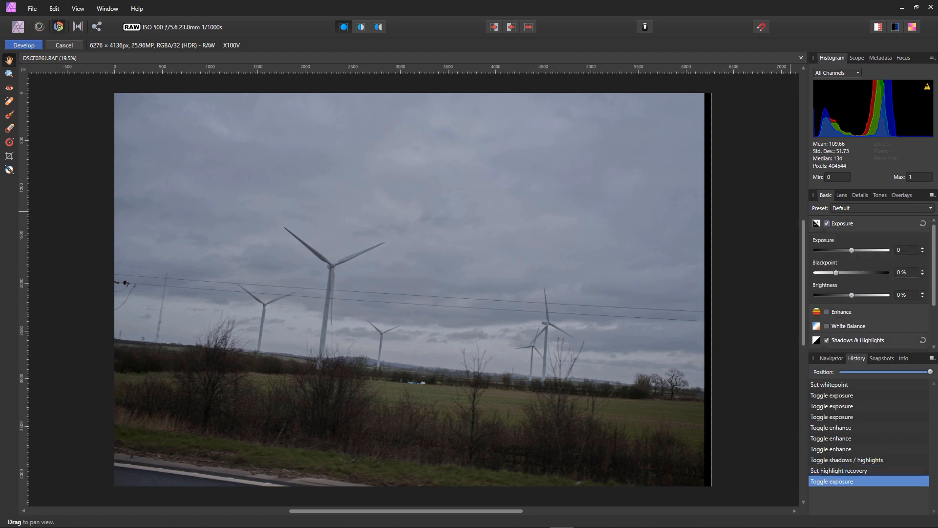
left_click_drag(851, 251, 857, 250)
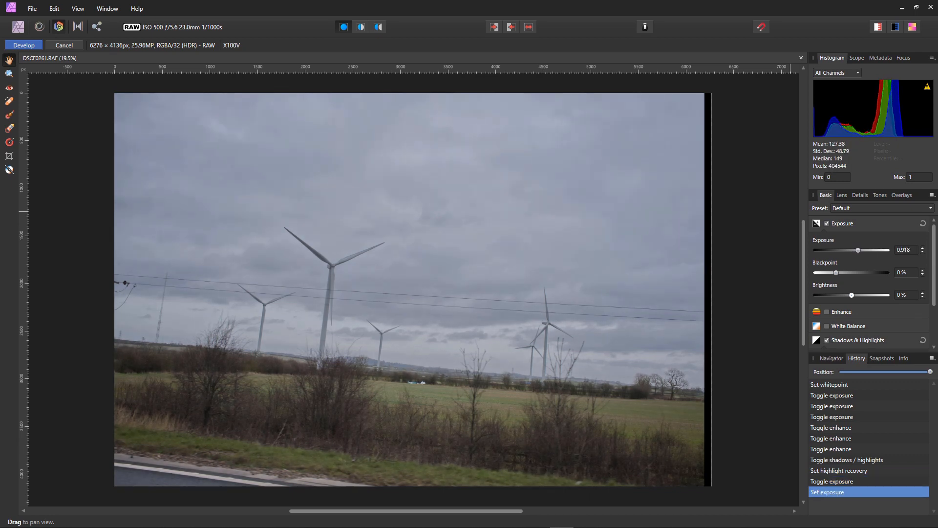
left_click_drag(852, 295, 860, 295)
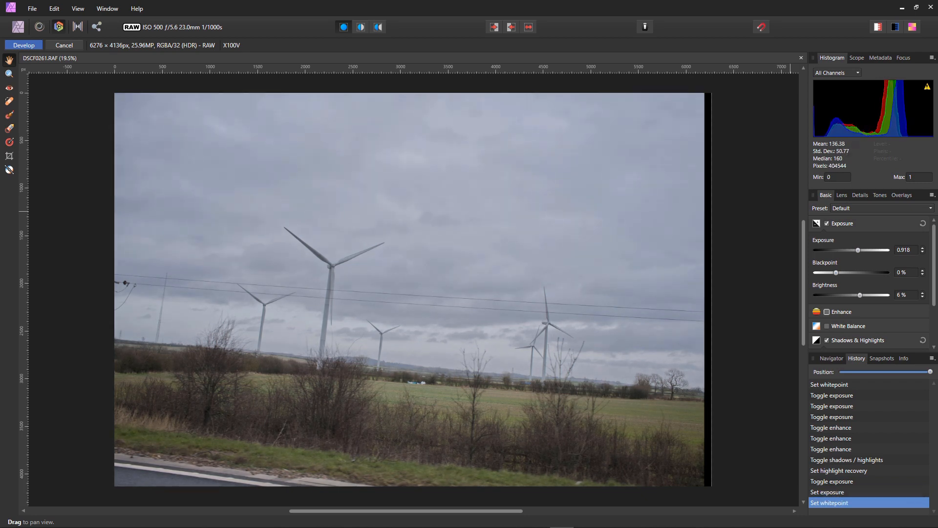
Enable Enhance and set contrast to 40%, saturation to 26% and vibrance to 12%.
left_click(827, 312)
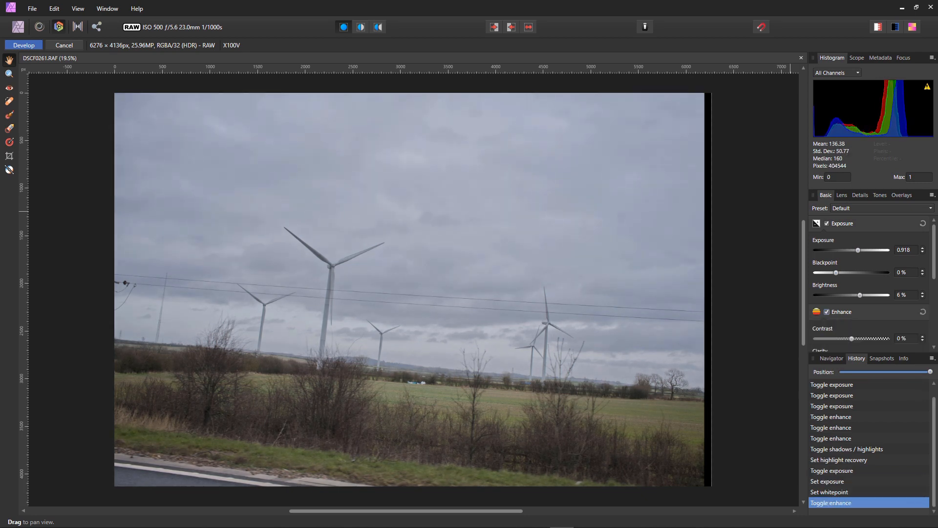
left_click_drag(852, 338, 887, 338)
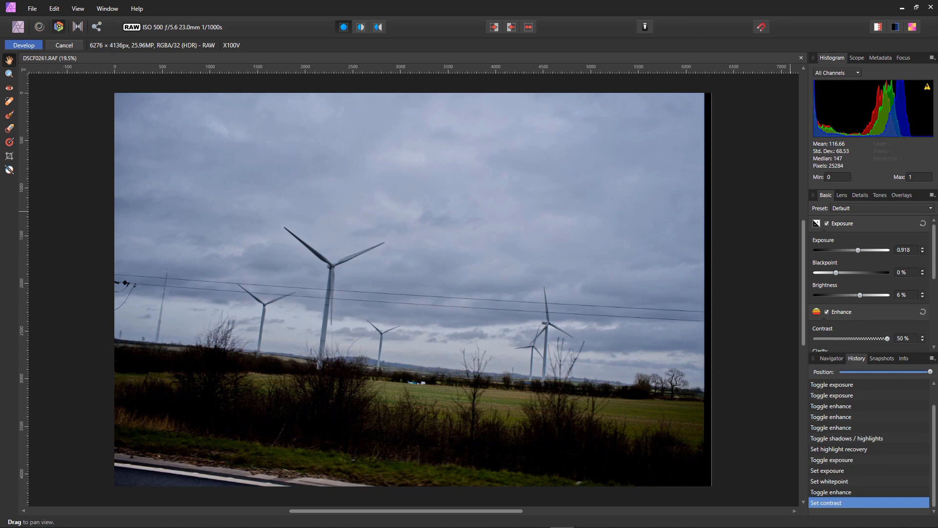
left_click_drag(887, 338, 881, 338)
scroll(869, 283, "down", 5)
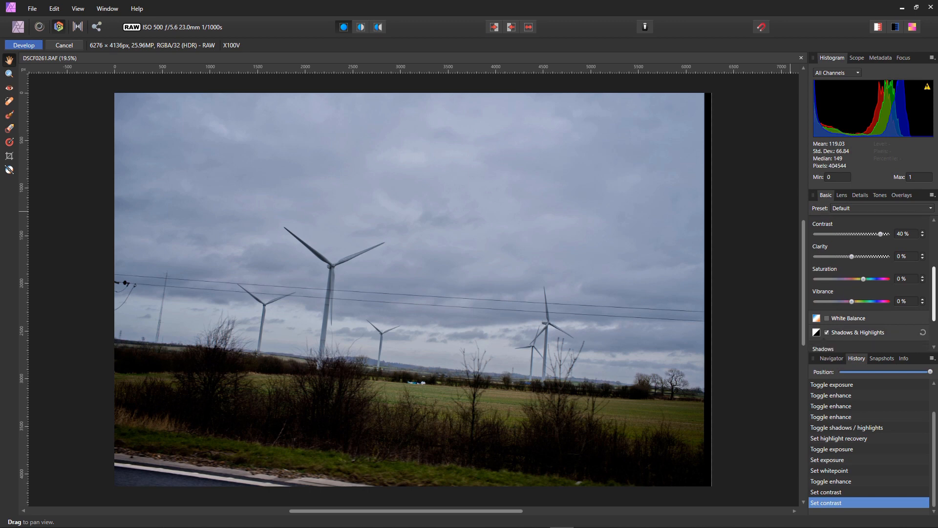
left_click_drag(863, 278, 860, 301)
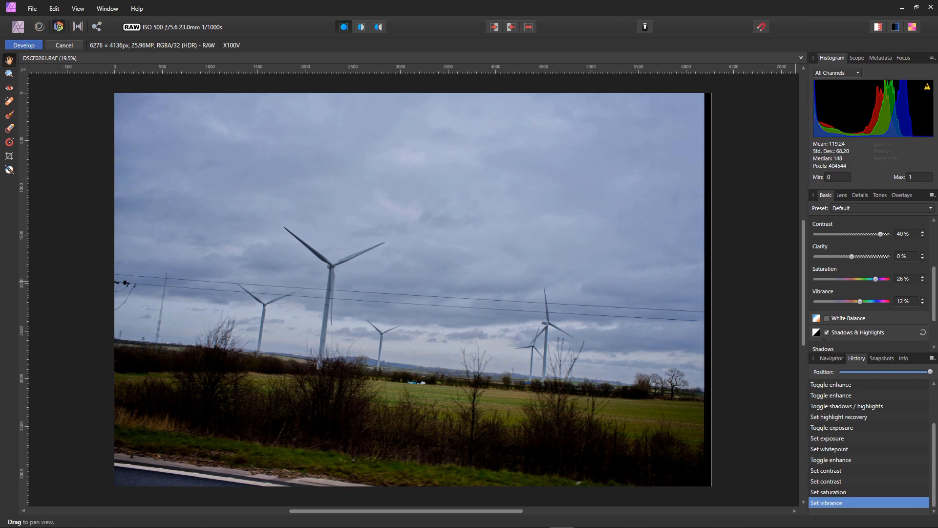
Enable White Balance with a temperature of 5942 K and raise the shadows to 39%.
left_click(827, 318)
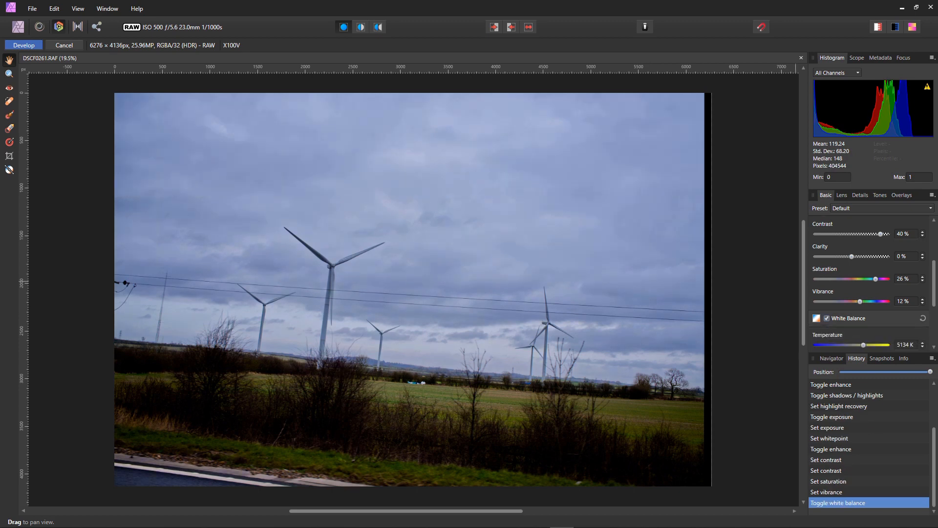
scroll(870, 283, "down", 3)
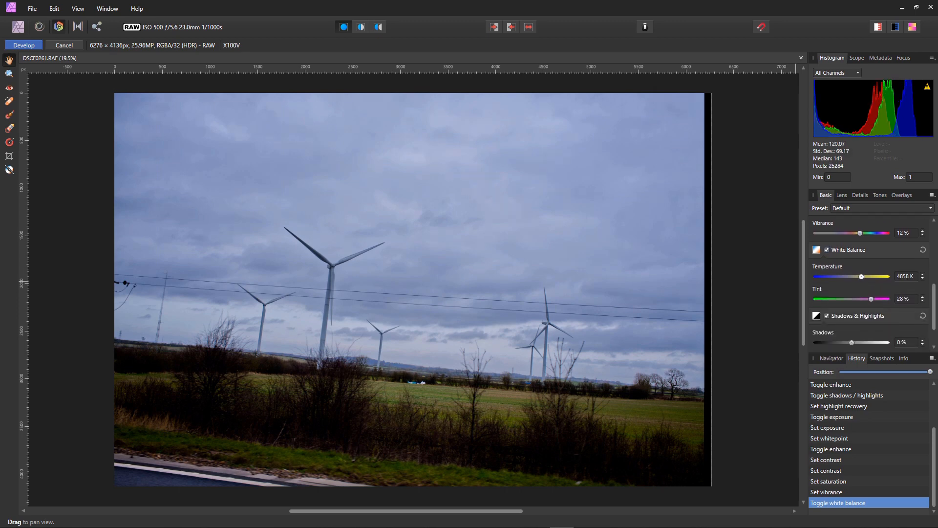
left_click_drag(863, 277, 868, 277)
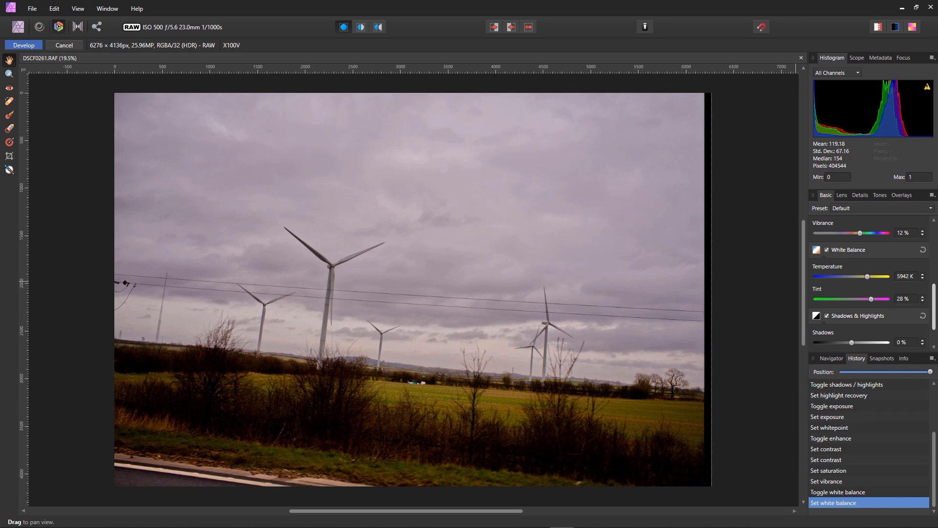
scroll(870, 293, "down", 2)
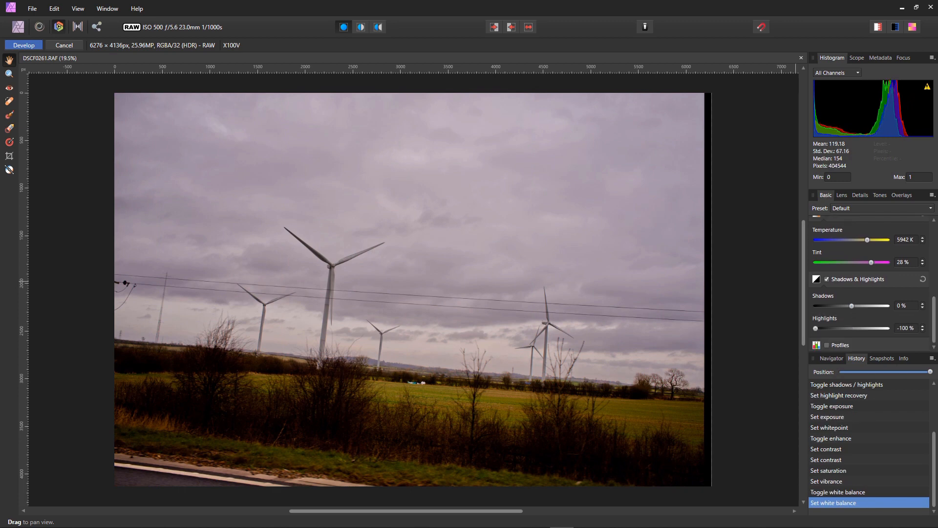
mouse_move(851, 306)
left_mouse_down()
mouse_move(875, 306)
mouse_move(855, 306)
mouse_move(865, 306)
left_mouse_up()
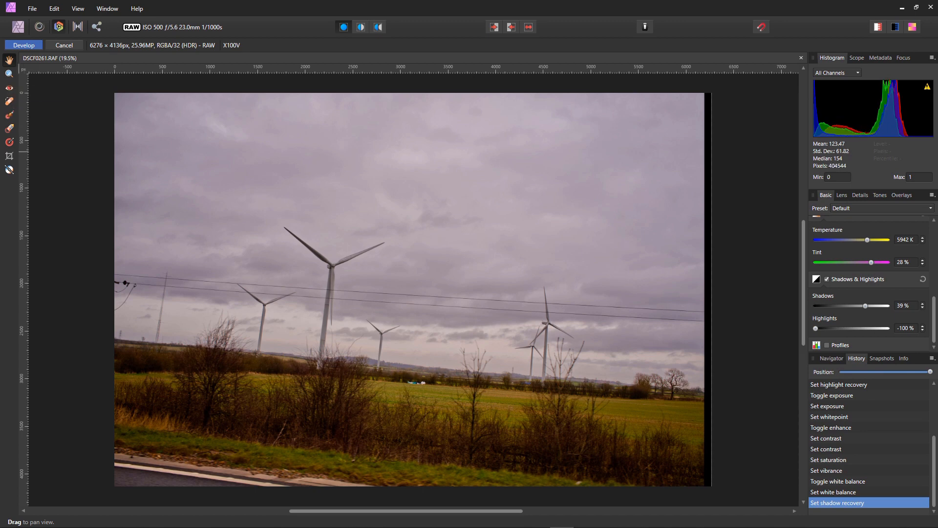
Level the tilted horizon and crop the empty corners to about 5676 × 3464 px, and develop the RAW photo.
left_click(9, 155)
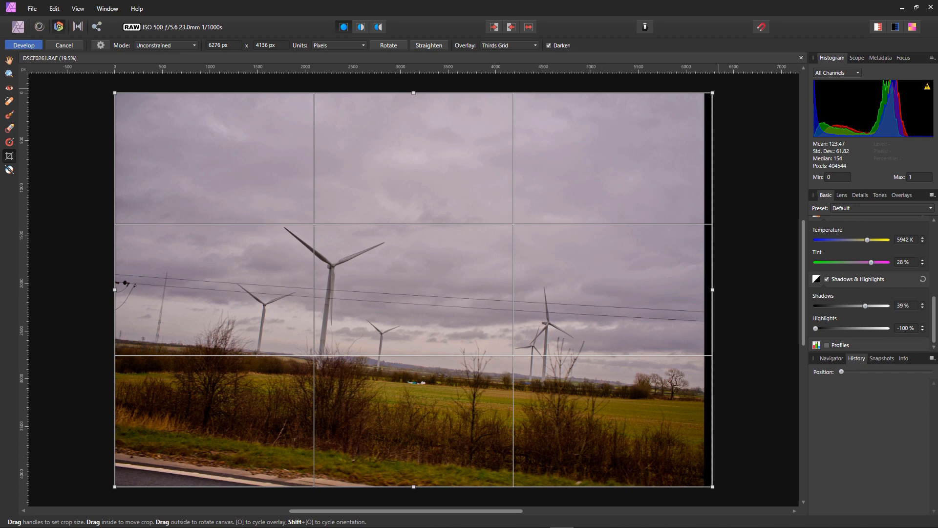
left_click_drag(719, 88, 686, 83)
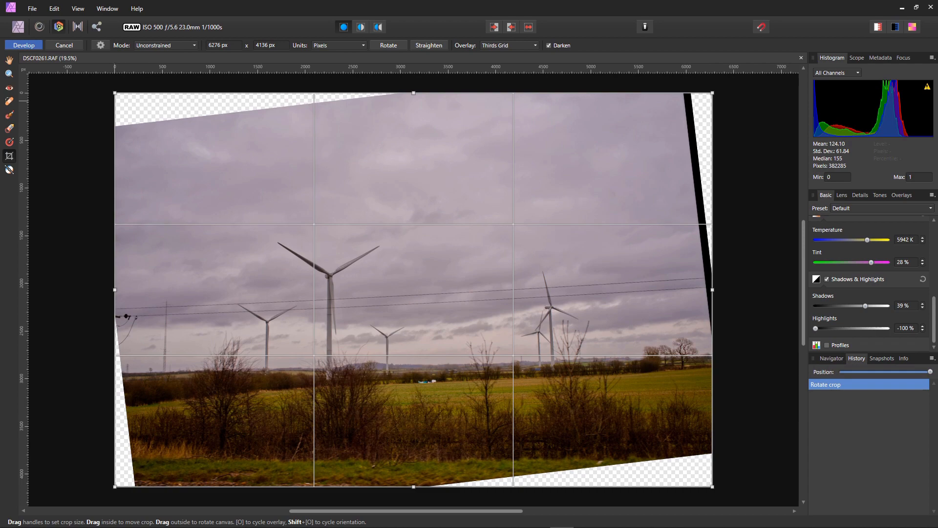
left_click_drag(113, 90, 134, 126)
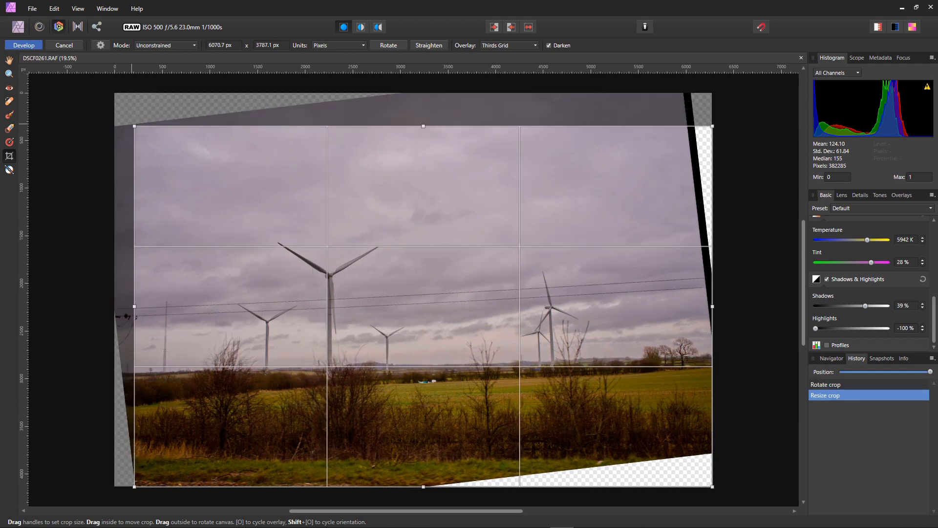
left_click_drag(712, 486, 675, 455)
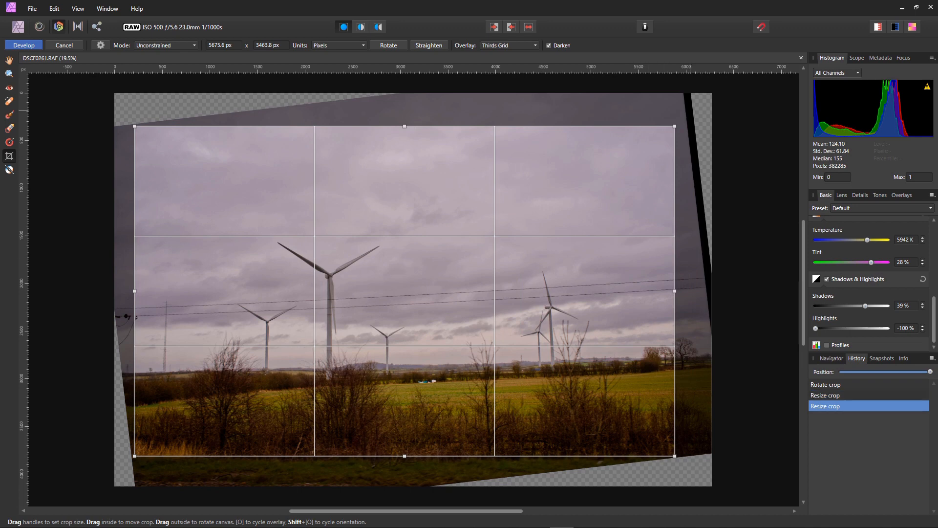
left_click_drag(687, 117, 690, 121)
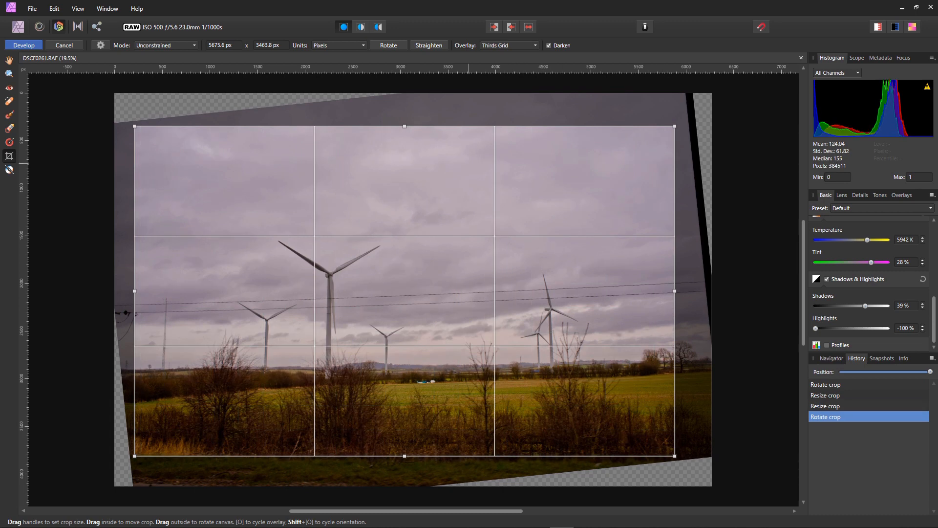
left_click(9, 60)
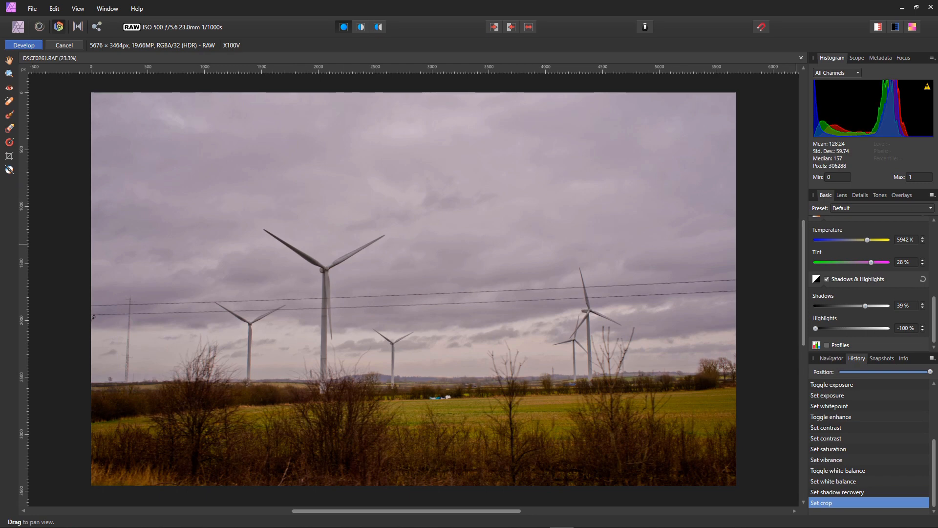
left_click(24, 45)
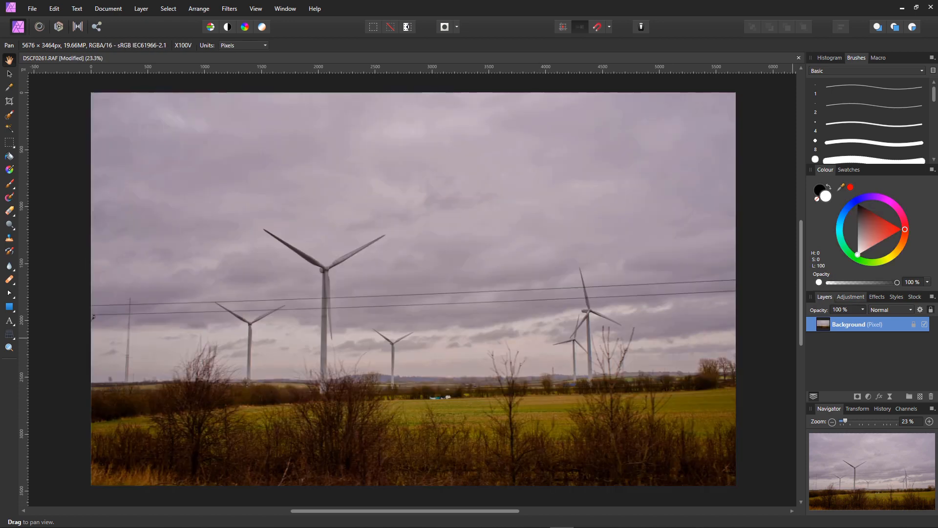
Add a Curves adjustment with a gentle S-curve that lifts the highlights, lowers the shadows and slightly raises the midpoint.
left_click(851, 296)
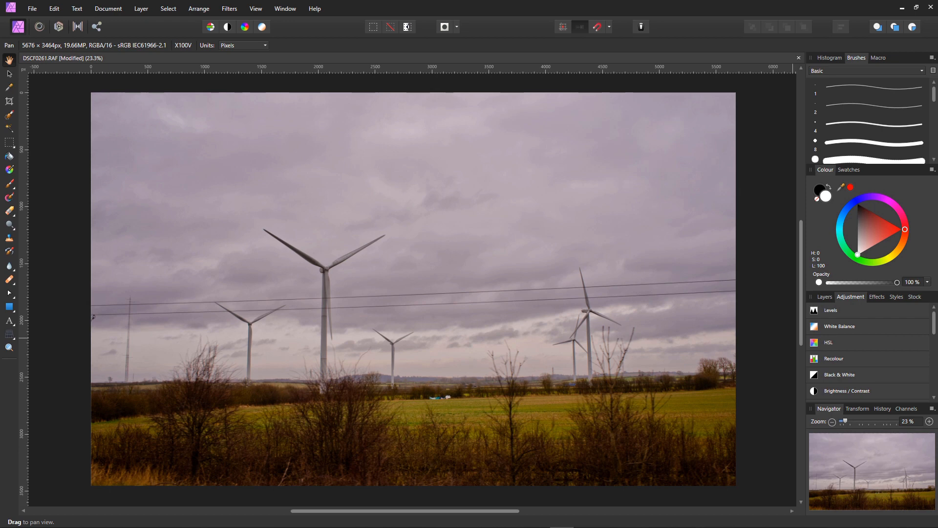
scroll(870, 351, "down", 3)
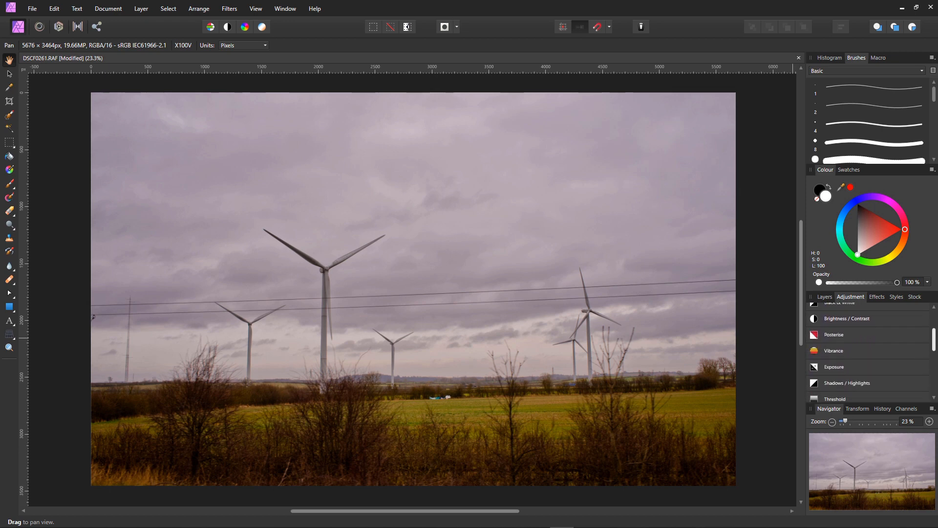
scroll(870, 351, "down", 2)
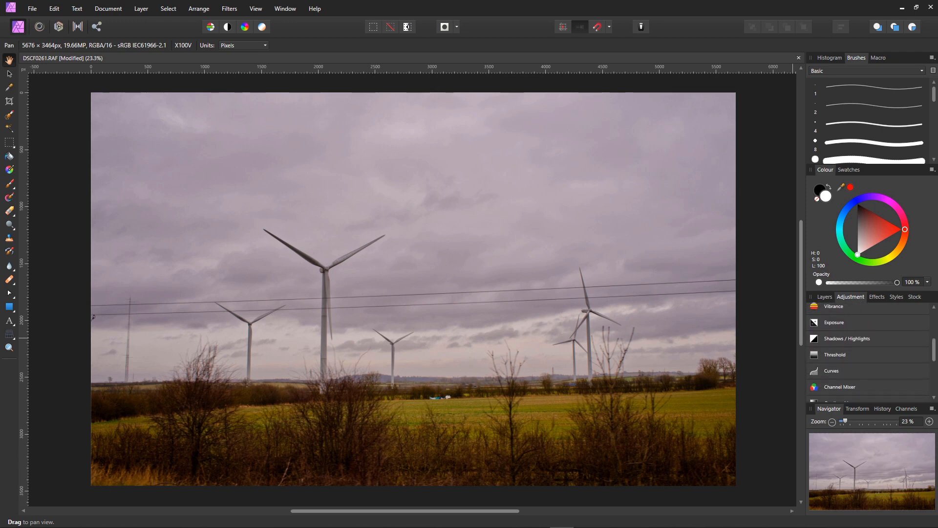
left_click(831, 371)
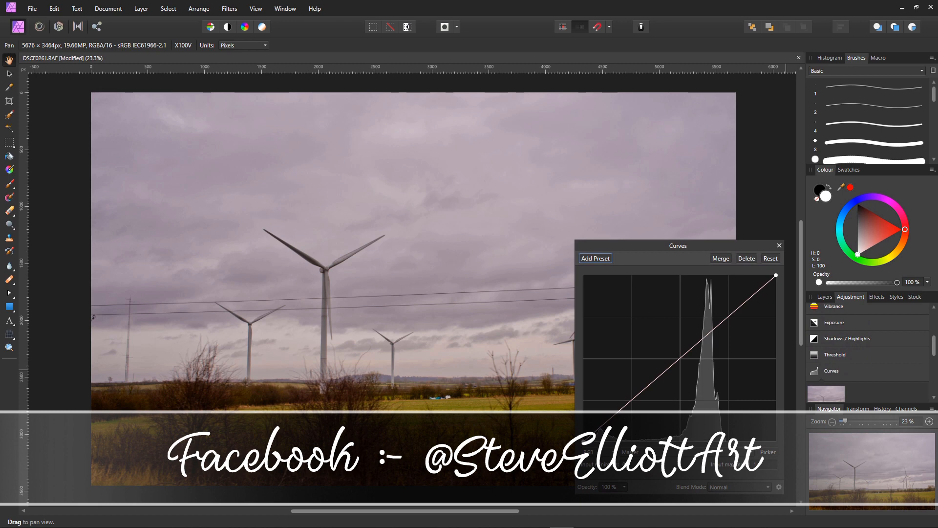
left_click_drag(728, 317, 727, 307)
left_click_drag(728, 306, 727, 311)
left_click_drag(634, 395, 633, 411)
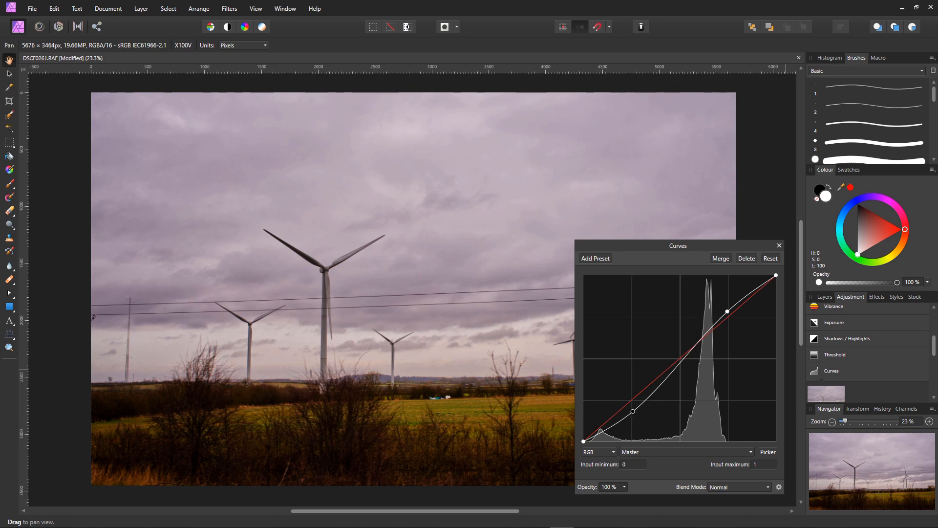
left_click_drag(680, 358, 680, 356)
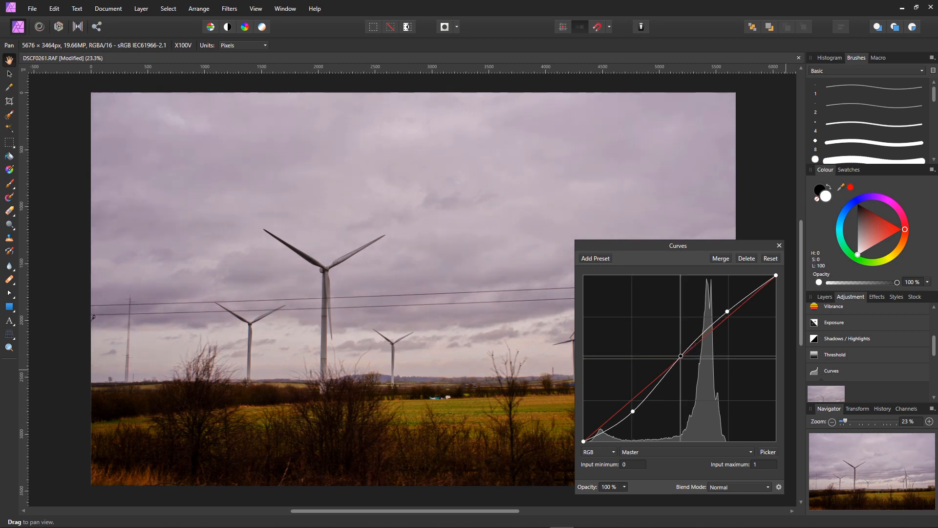
left_click_drag(663, 243, 798, 138)
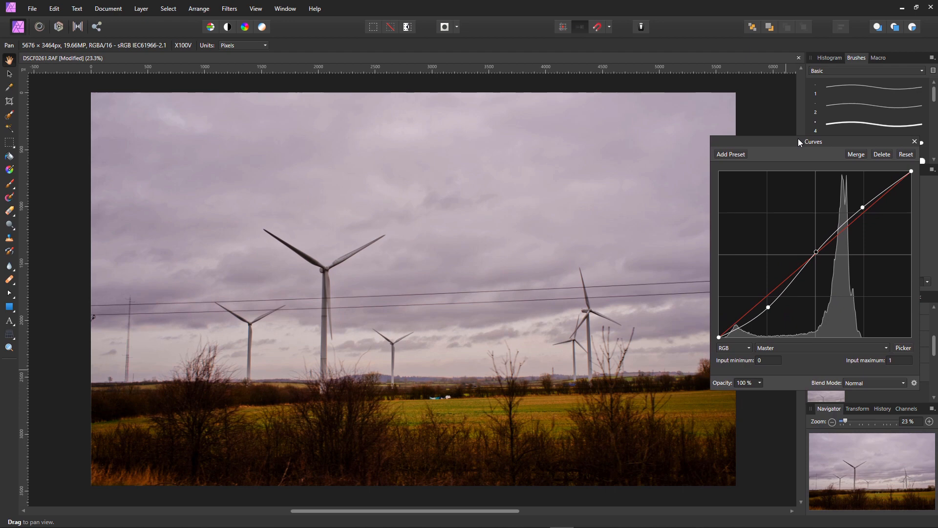
left_click(914, 141)
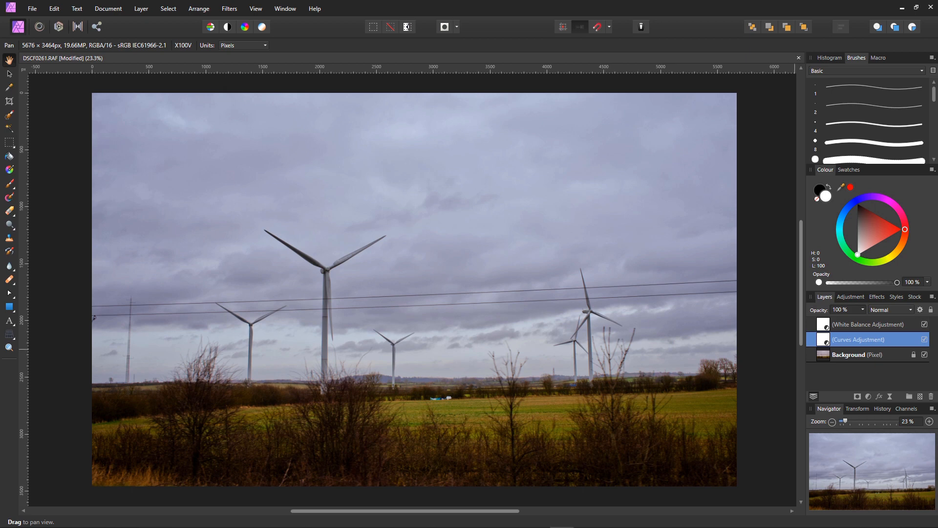
Edit the Curves adjustment, pulling the midpoint and shadow point well below the diagonal to darken the photo and deepen the clouds.
double_click(824, 340)
left_click_drag(898, 212, 684, 107)
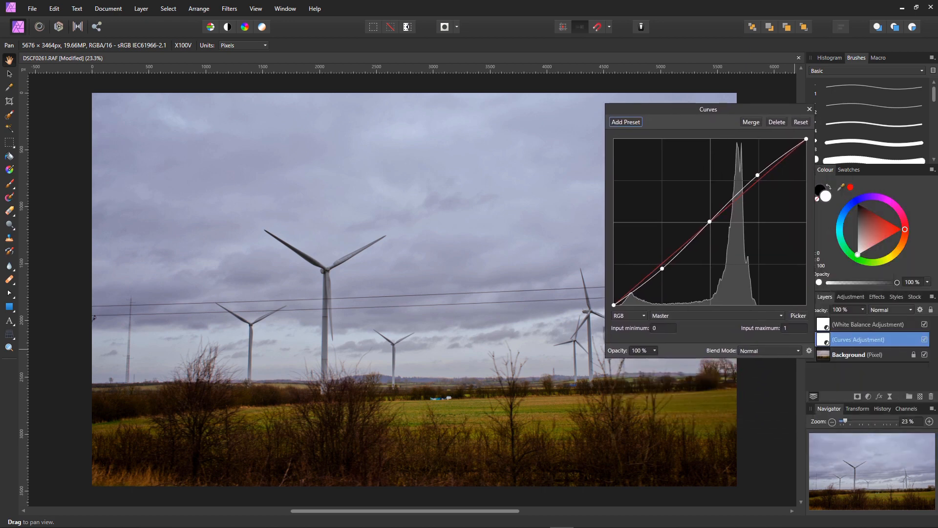
left_click_drag(709, 221, 710, 262)
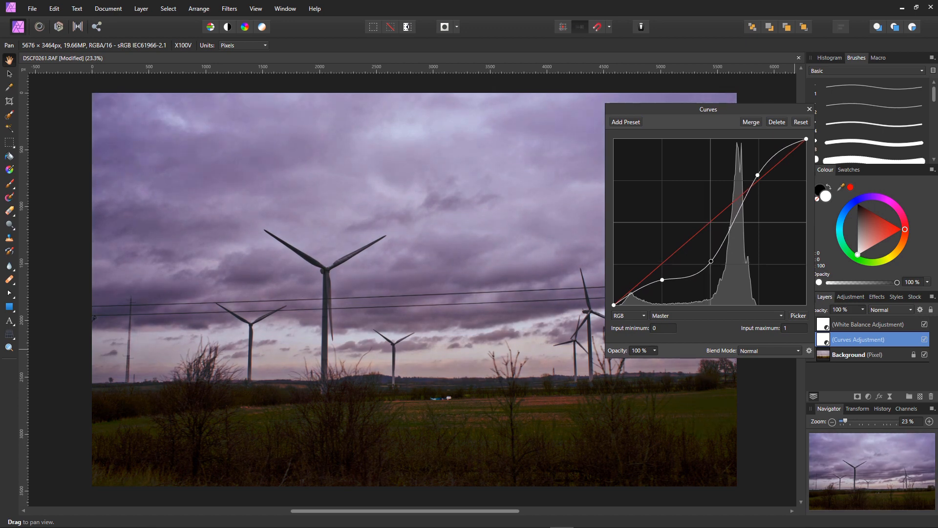
mouse_move(700, 111)
left_mouse_down()
mouse_move(810, 99)
mouse_move(874, 73)
mouse_move(783, 74)
mouse_move(755, 25)
mouse_move(754, 42)
left_mouse_up()
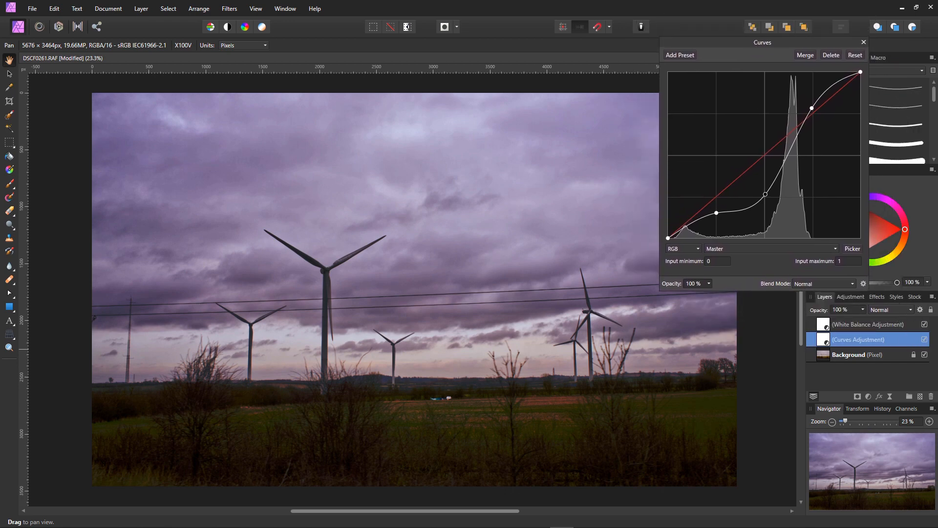
left_click(863, 42)
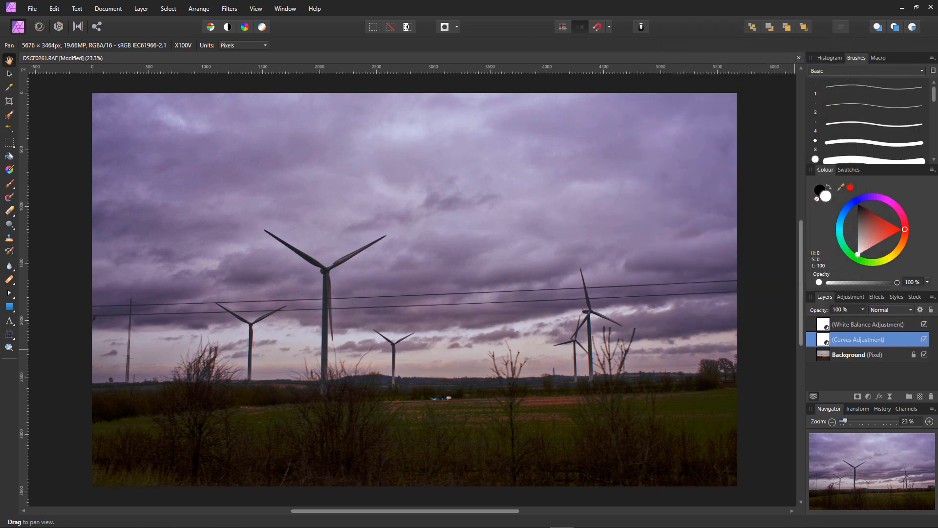
Set the tint of the White Balance adjustment to -86%.
double_click(823, 325)
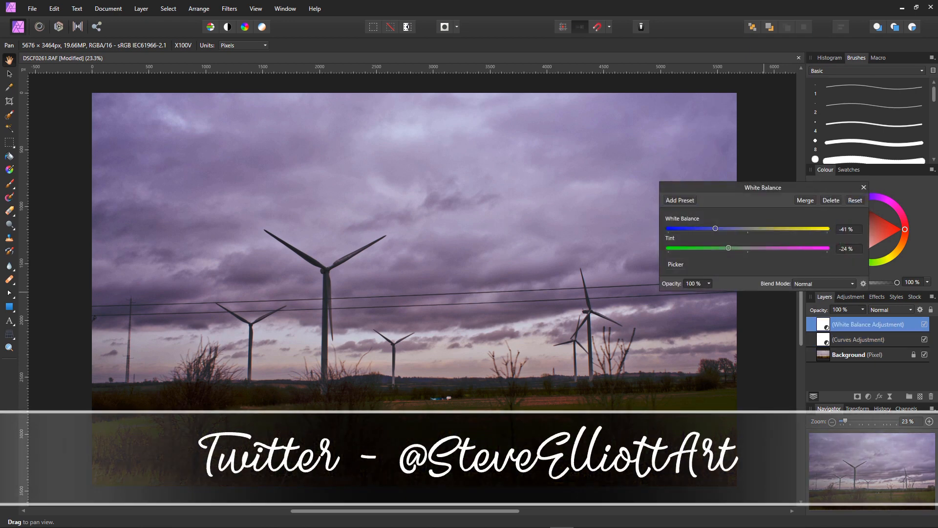
left_click_drag(729, 248, 680, 248)
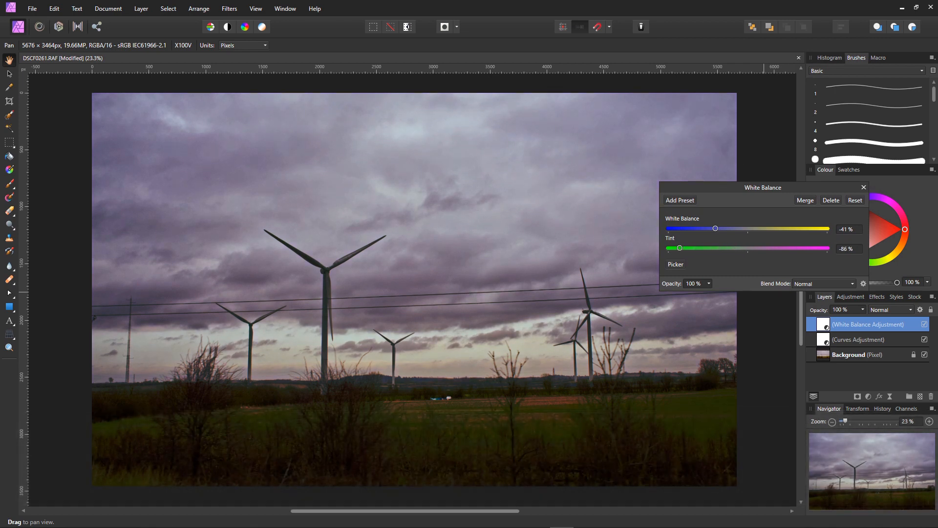
Fine-tune the temperature of the White Balance adjustment on its cool side and finish the adjustment.
left_click_drag(720, 228, 724, 228)
left_click(864, 187)
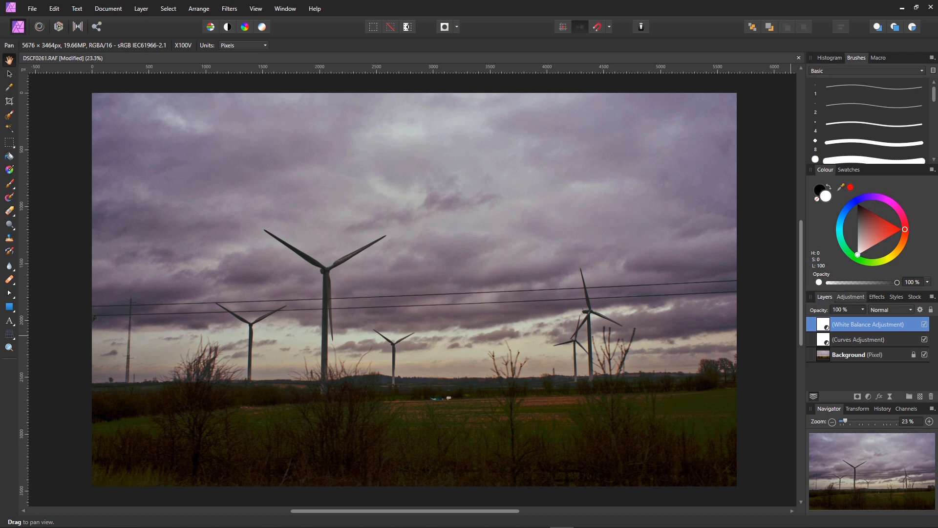
Add a Shadows / Highlights adjustment with shadows at 94% and highlights at 52%.
left_click(851, 297)
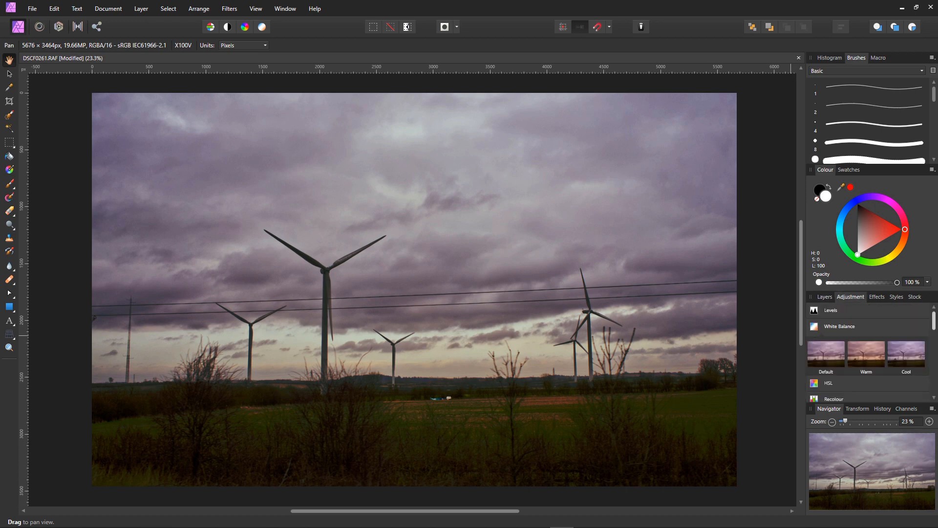
scroll(867, 352, "down", 3)
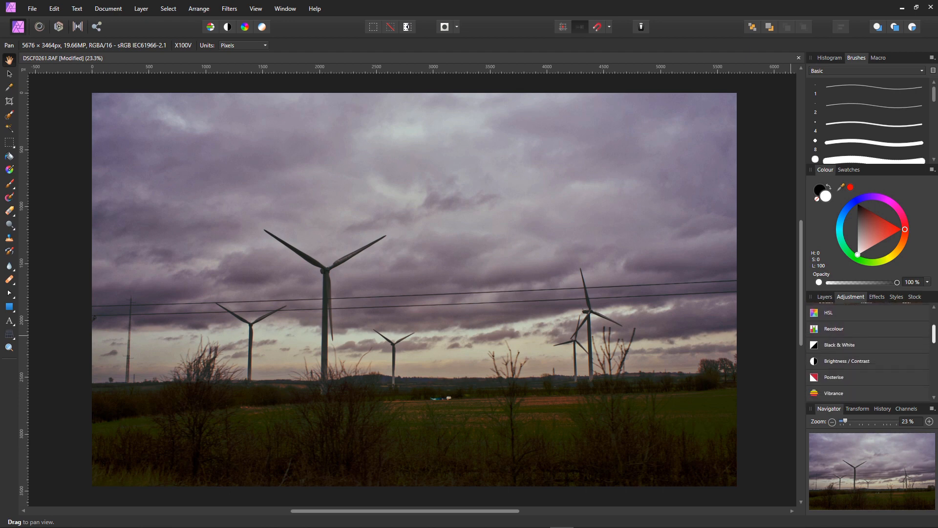
scroll(867, 352, "down", 4)
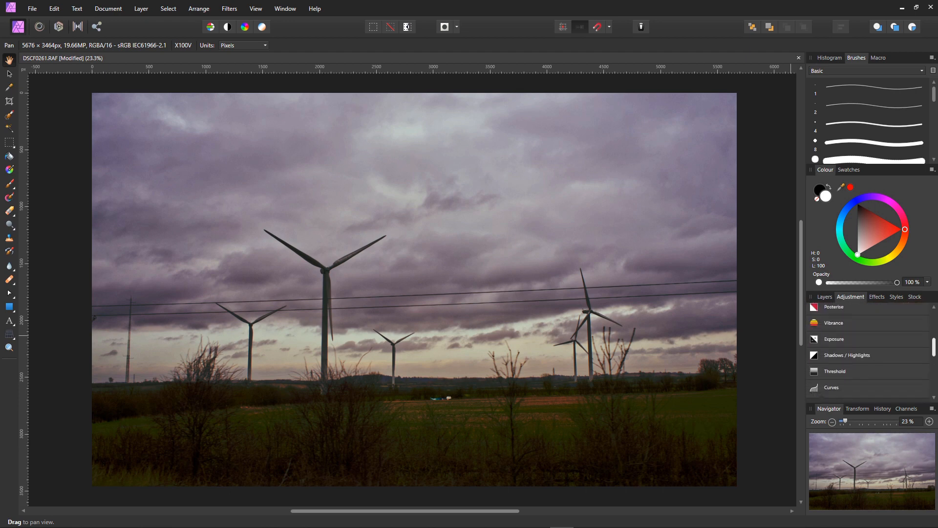
left_click(847, 355)
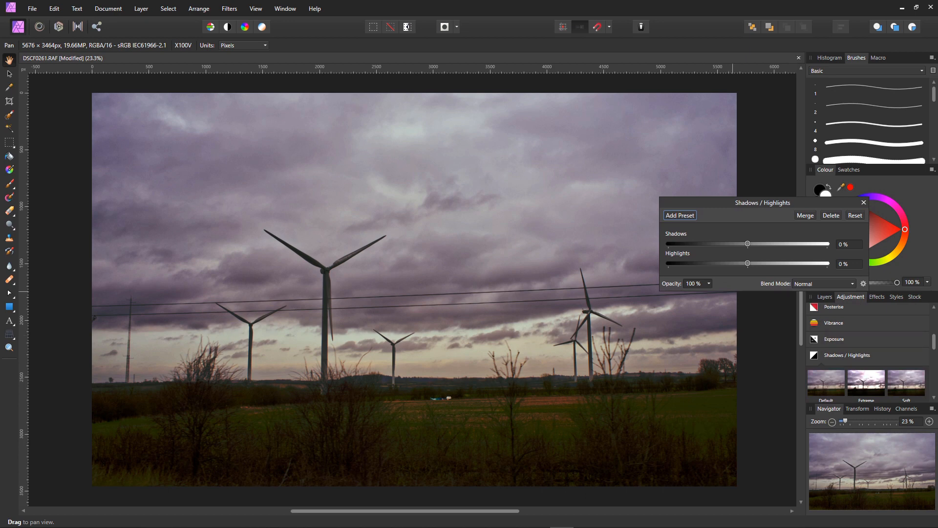
left_click_drag(748, 243, 769, 263)
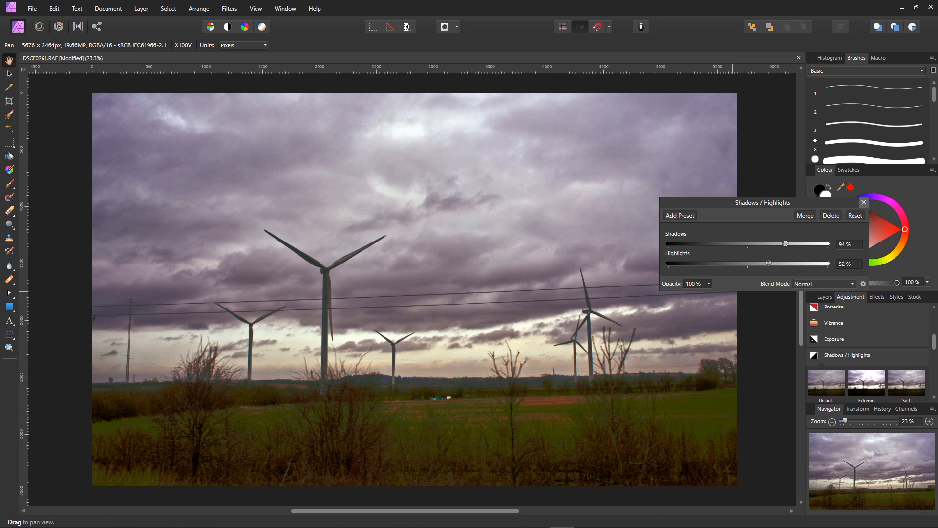
left_click(863, 203)
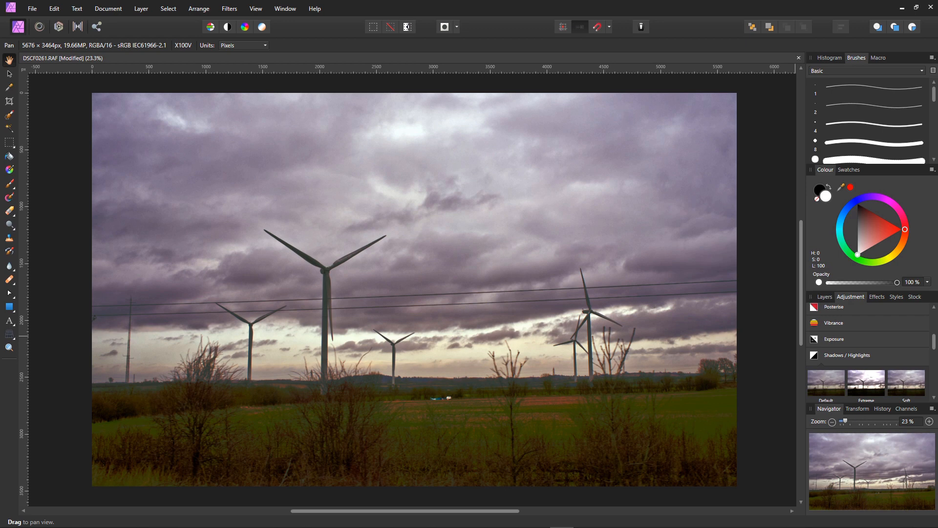
Add an Exposure adjustment that strongly brightens the whole photo, with exposure set to 3.262.
left_click(834, 338)
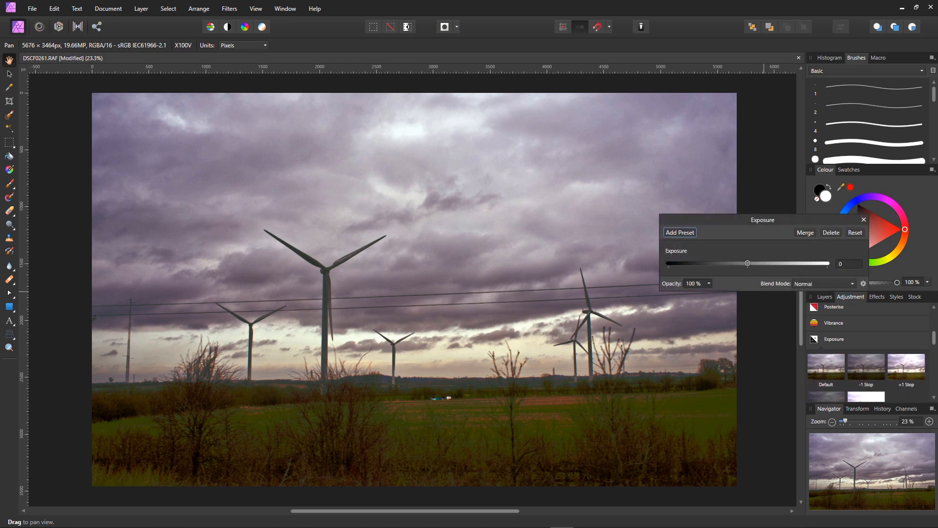
left_click_drag(747, 263, 761, 263)
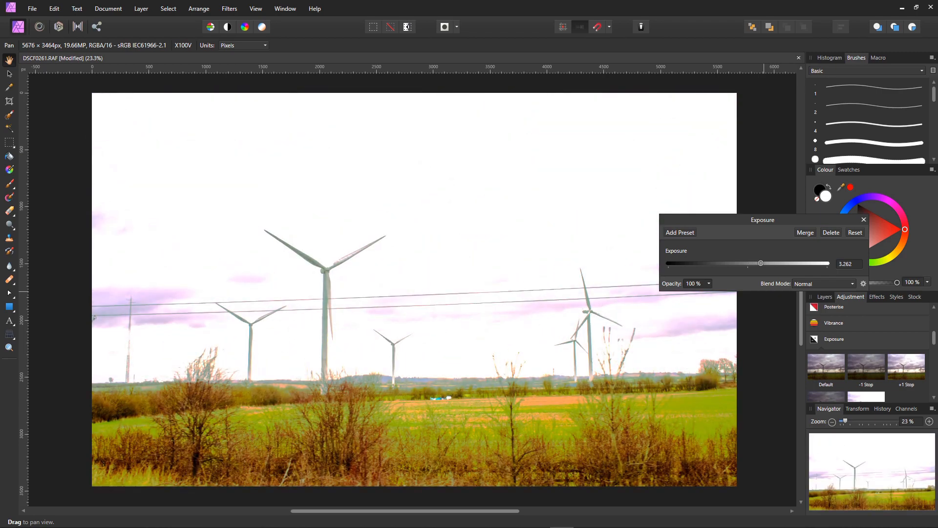
left_click(864, 219)
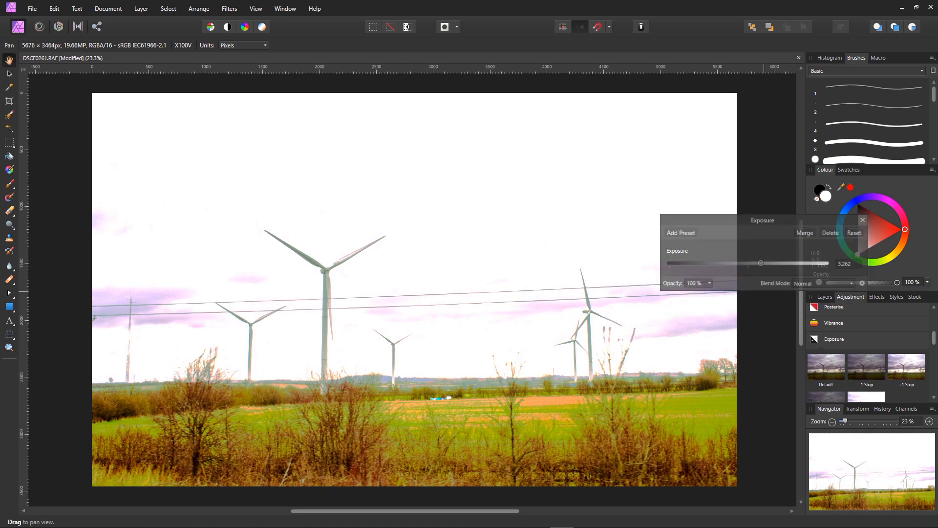
Add a mask layer to the Exposure adjustment.
left_click(825, 297)
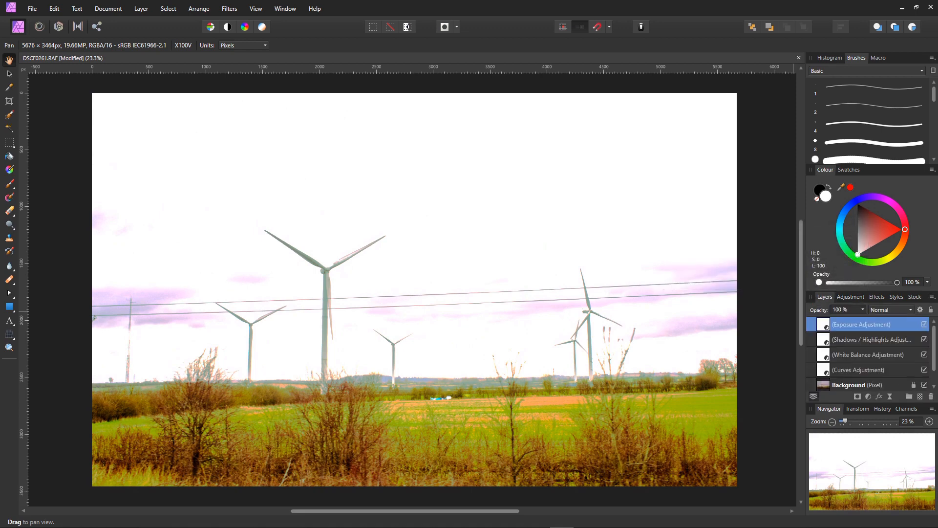
left_click(851, 325)
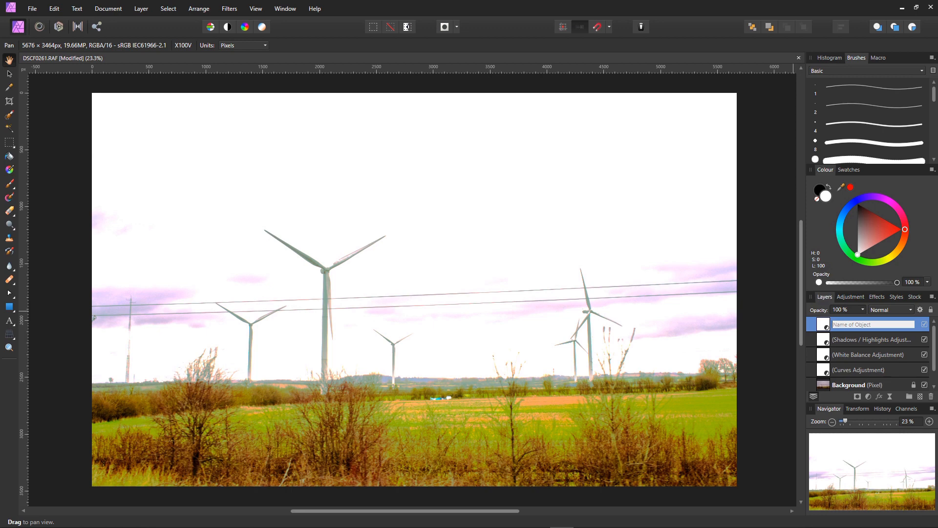
left_click(857, 396)
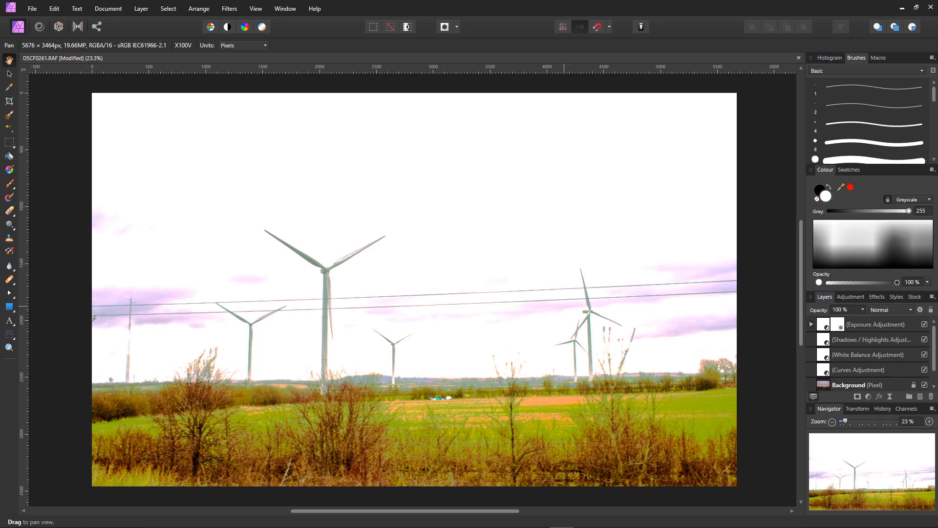
Fill the Exposure adjustment's mask with black as custom colour to hide the brightening everywhere.
left_click(54, 8)
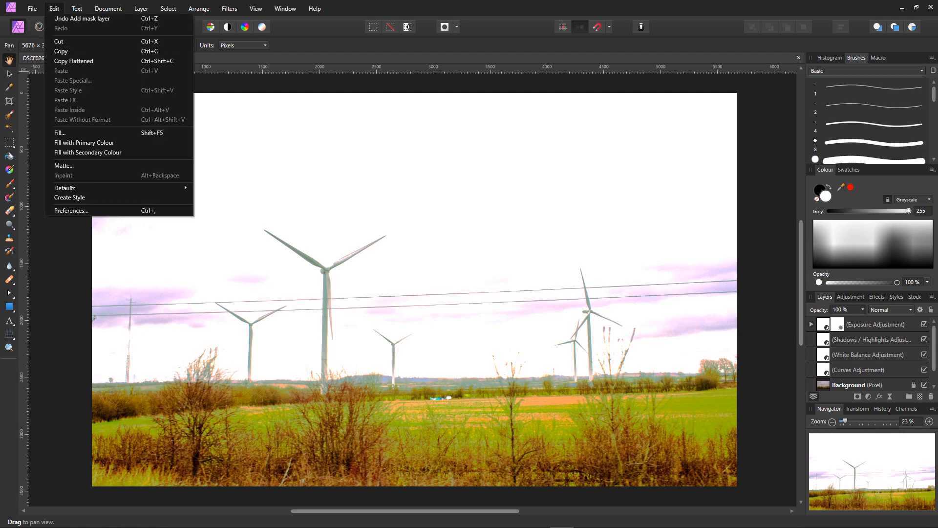
left_click(84, 133)
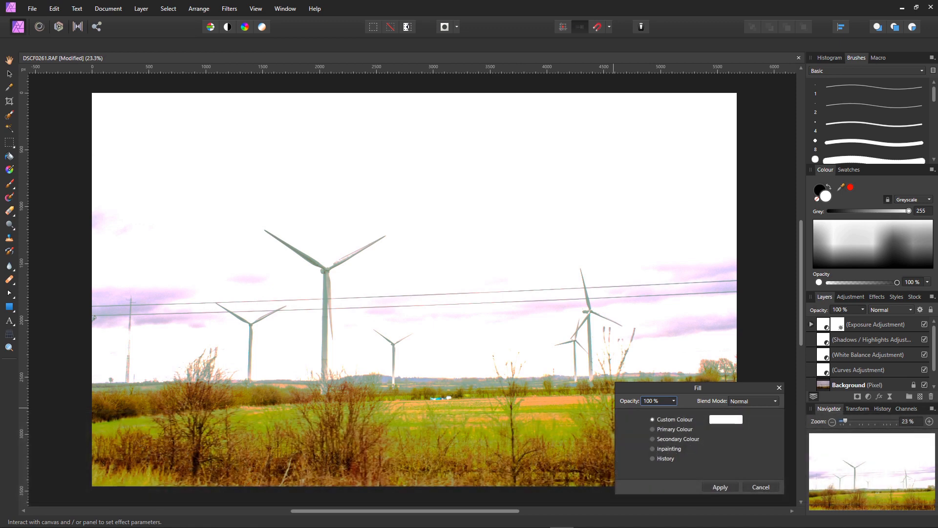
left_click(725, 419)
left_click_drag(712, 376, 712, 326)
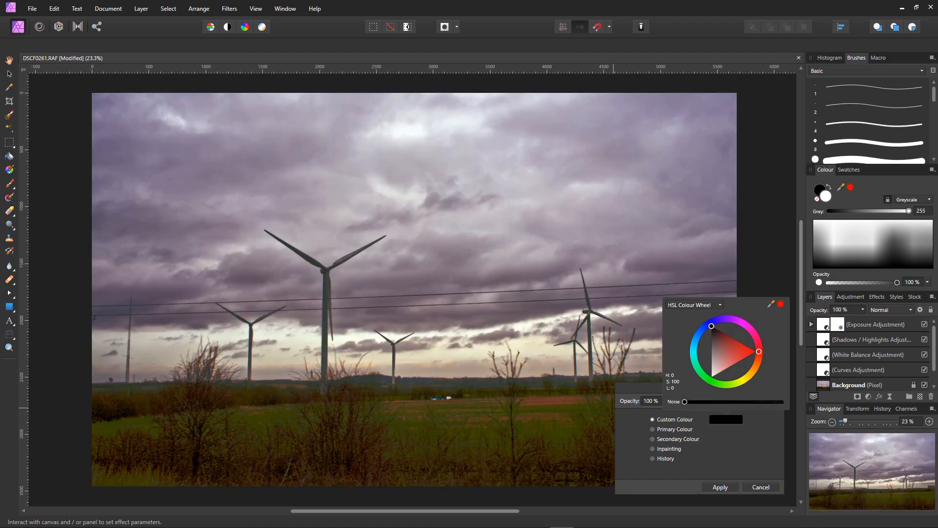
left_click(721, 487)
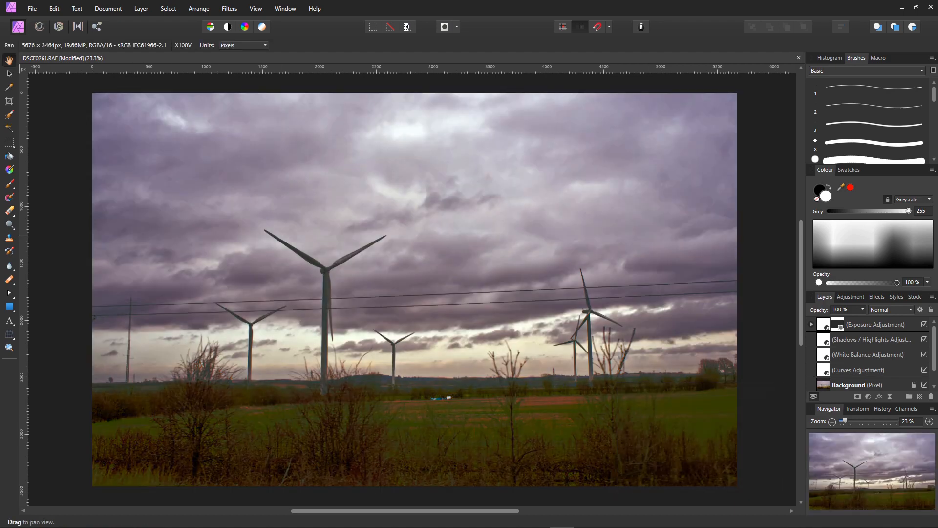
Paint white on the Exposure mask with a soft brush about 1908 px wide, brightening the foreground fields and bushes.
left_click(10, 183)
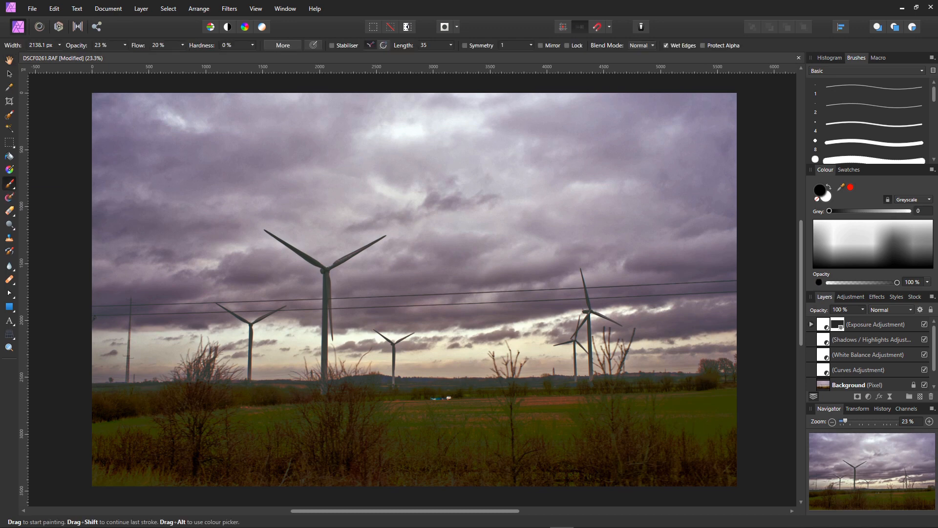
key("bracketleft")
key("bracketleft")
key("bracketleft")
key("bracketleft")
key("bracketleft")
key("x")
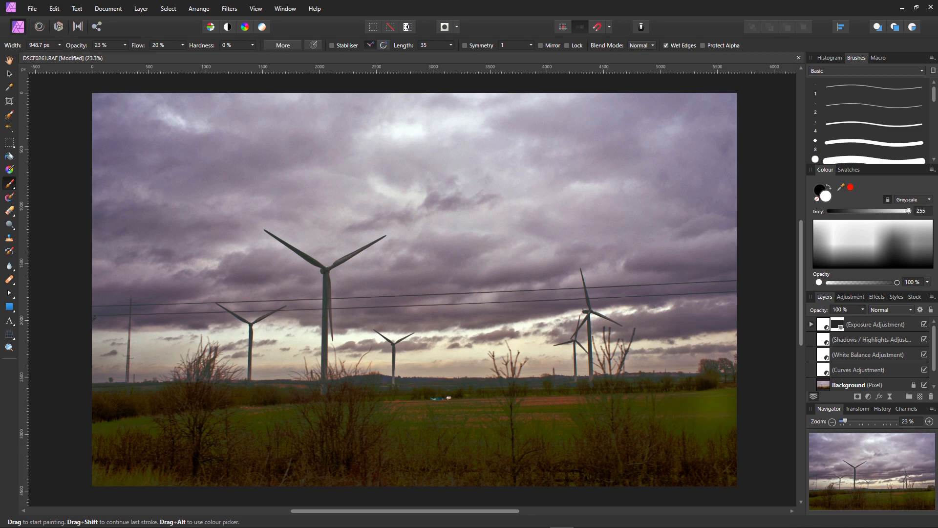
key("bracketright")
key("bracketright")
key("bracketright")
key("bracketright")
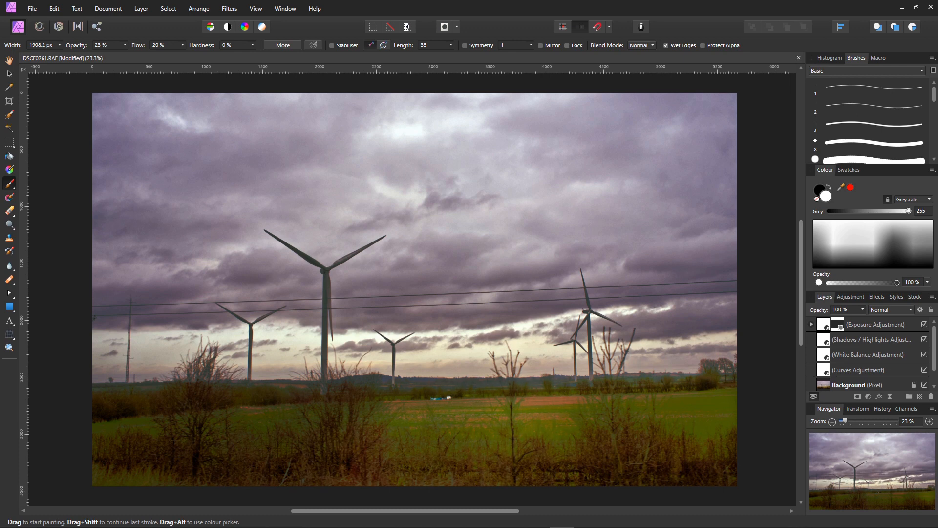
left_click_drag(261, 435, 315, 434)
left_click_drag(386, 421, 515, 424)
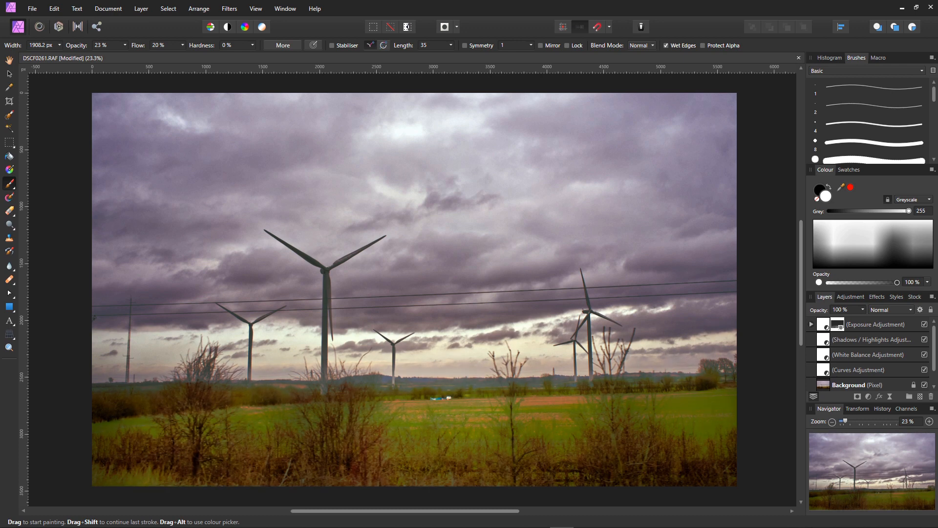
left_click_drag(672, 411, 704, 407)
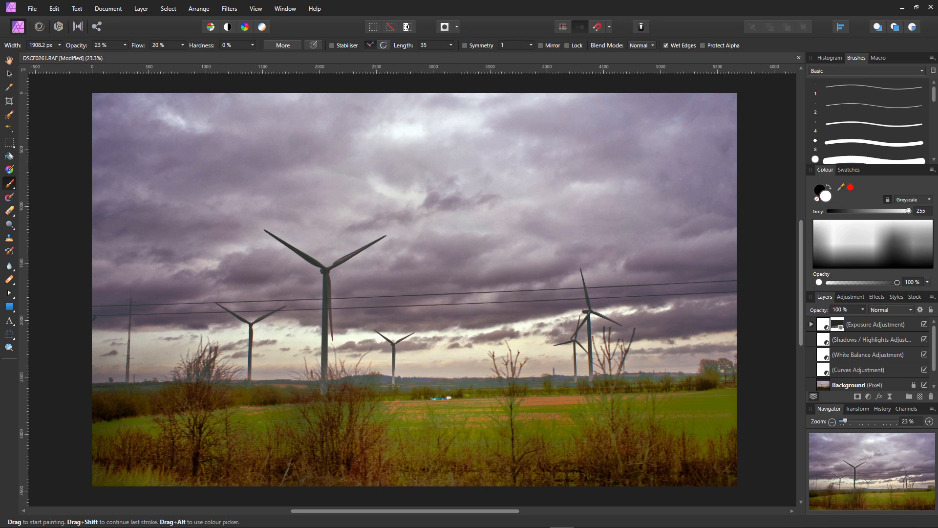
mouse_move(315, 430)
left_mouse_down()
mouse_move(278, 434)
mouse_move(427, 440)
left_mouse_up()
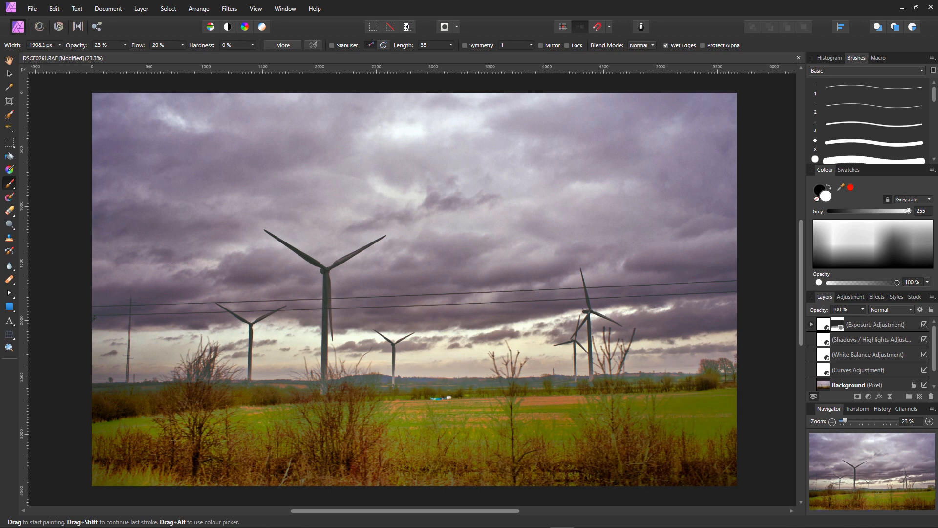
Export the edited photo as a JPEG to the Windmill folder, replacing the existing DSCF0261.jpg.
left_click(33, 8)
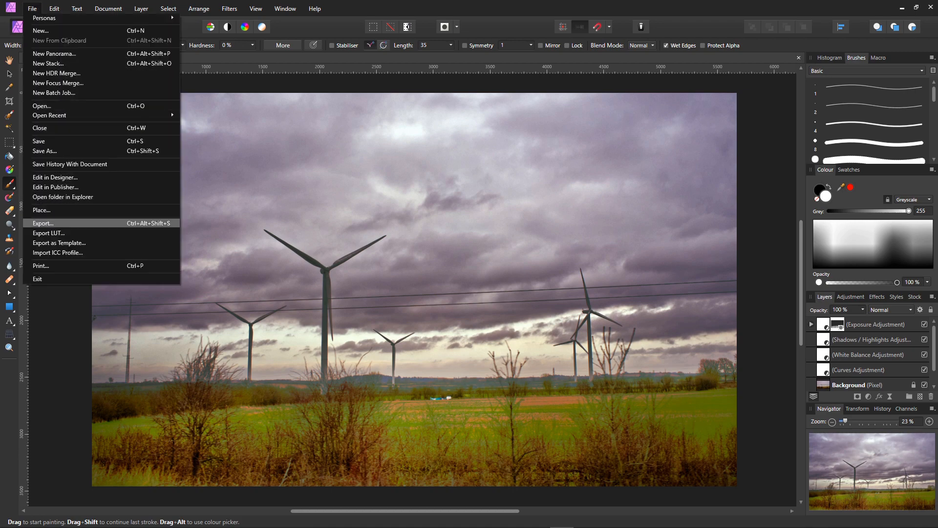
left_click(43, 223)
left_click(547, 332)
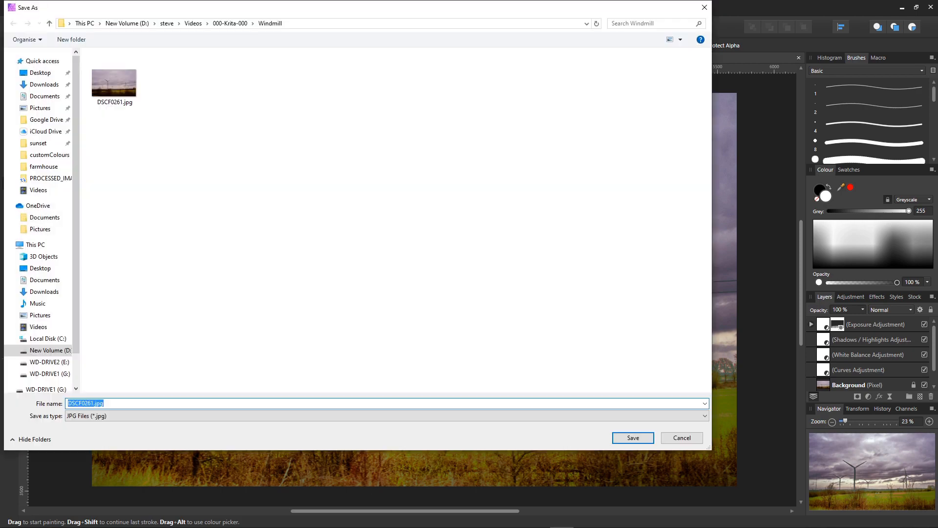
left_click(115, 83)
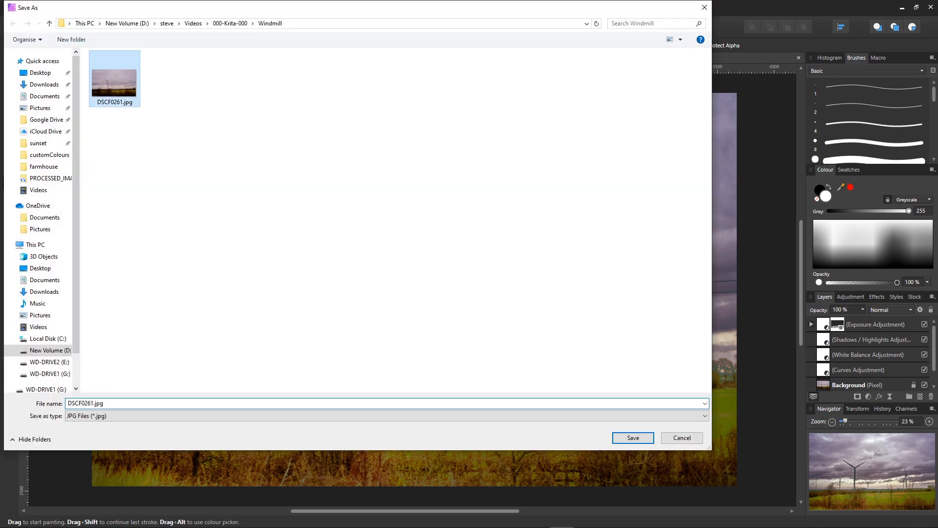
left_click(632, 437)
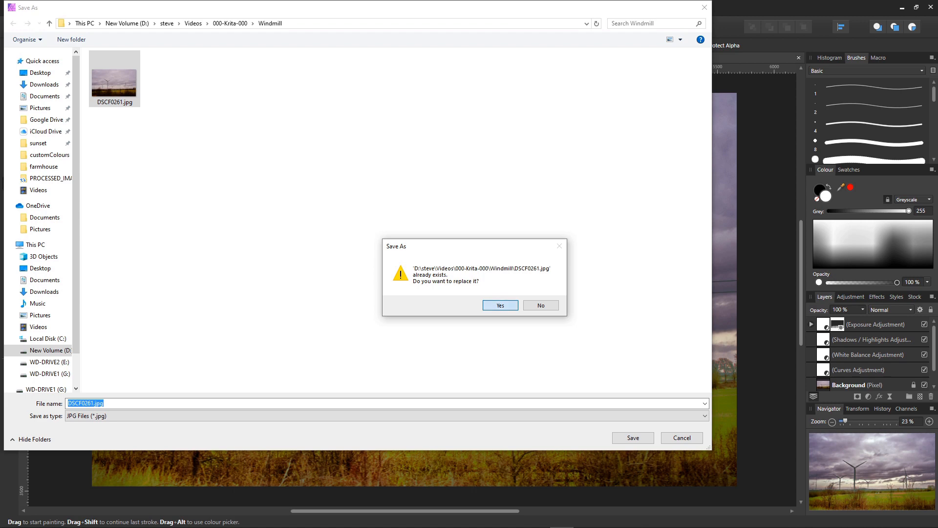
key("Return")
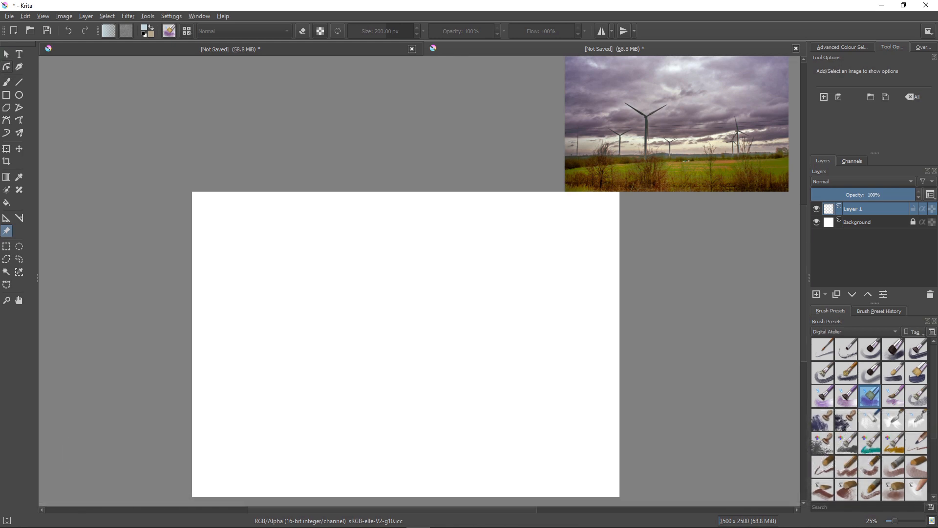
Switch to Krita and block in the sky at the canvas's upper-right corner in muted grey-blue with the 200 px DA Oil 13 Blocking brush.
left_click(6, 53)
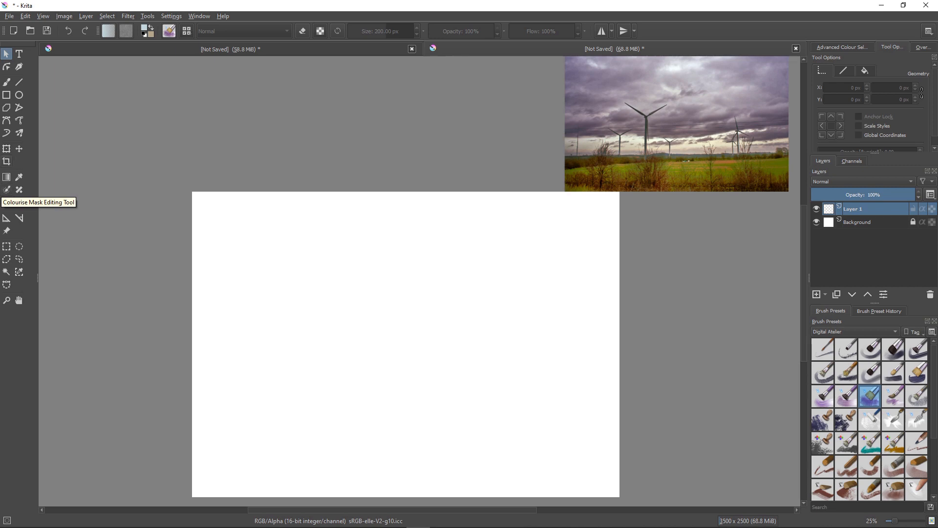
left_click(7, 82)
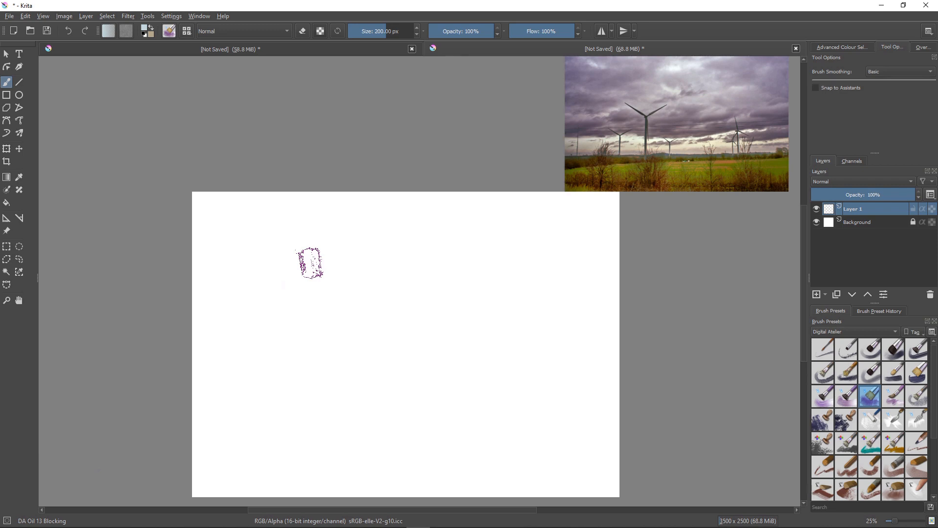
left_click(843, 47)
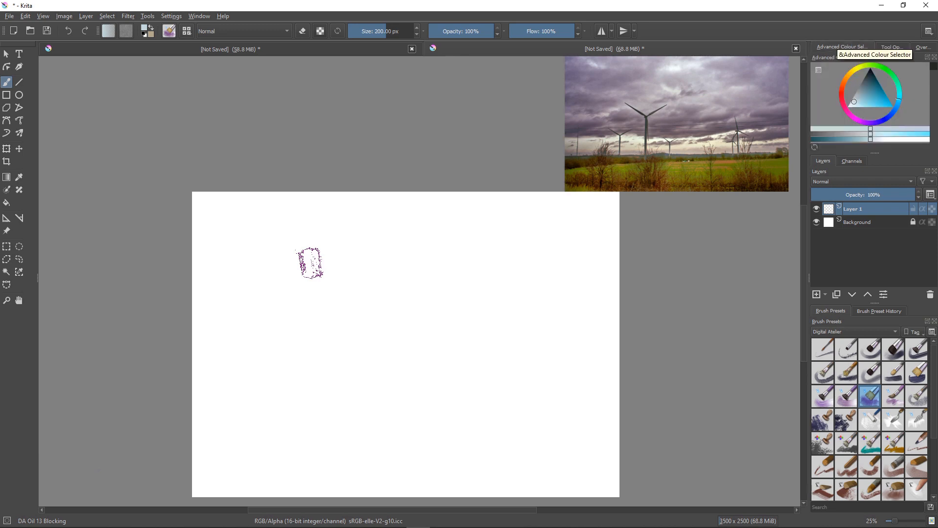
left_click_drag(855, 100, 859, 94)
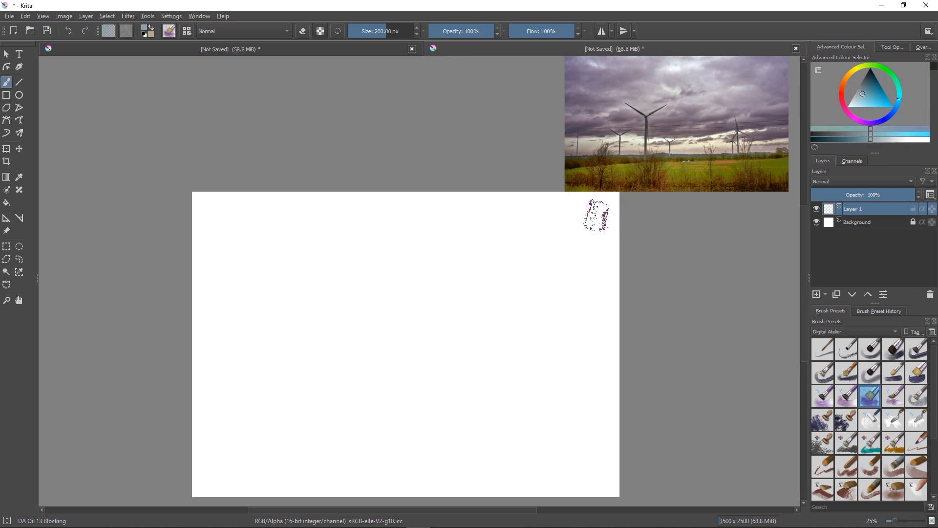
mouse_move(593, 210)
left_mouse_down()
mouse_move(614, 198)
mouse_move(598, 225)
mouse_move(564, 233)
mouse_move(616, 246)
mouse_move(518, 200)
mouse_move(522, 185)
mouse_move(593, 210)
mouse_move(507, 236)
mouse_move(598, 287)
left_mouse_up()
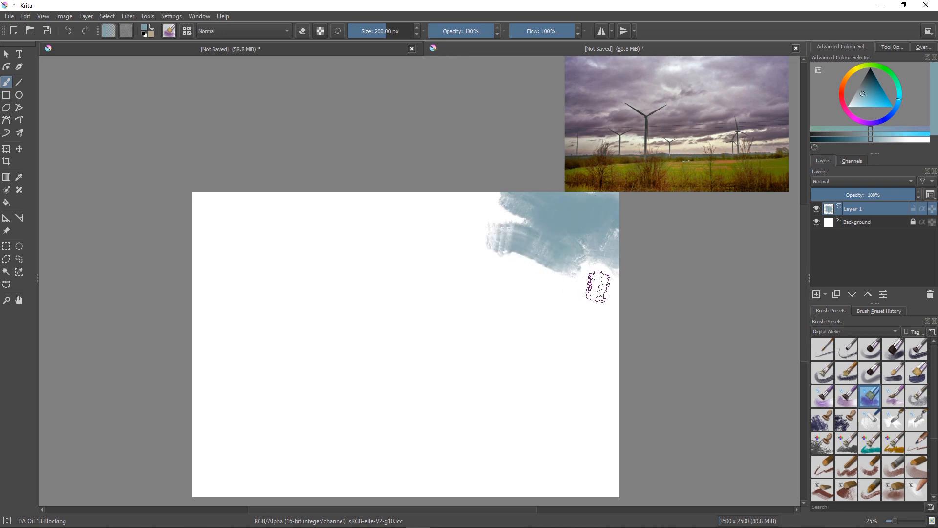
Shift the paint colour to a more violet blue and block in the sky across the upper part of the canvas.
left_click(894, 110)
mouse_move(893, 111)
left_mouse_down()
mouse_move(878, 121)
mouse_move(890, 114)
left_mouse_up()
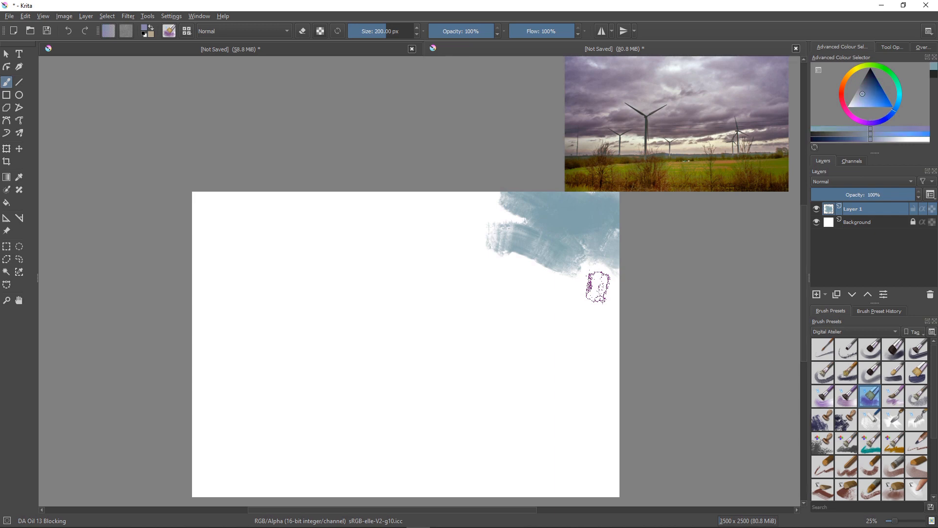
mouse_move(569, 242)
left_mouse_down()
mouse_move(532, 204)
mouse_move(576, 195)
mouse_move(627, 215)
mouse_move(629, 206)
mouse_move(622, 253)
mouse_move(555, 253)
mouse_move(506, 239)
mouse_move(512, 210)
mouse_move(421, 237)
mouse_move(522, 257)
mouse_move(505, 276)
mouse_move(550, 300)
mouse_move(580, 286)
mouse_move(540, 252)
mouse_move(312, 223)
mouse_move(340, 210)
mouse_move(176, 158)
mouse_move(289, 211)
mouse_move(316, 247)
mouse_move(178, 212)
mouse_move(380, 287)
mouse_move(182, 225)
mouse_move(386, 306)
mouse_move(277, 285)
mouse_move(198, 251)
mouse_move(201, 203)
mouse_move(283, 222)
mouse_move(214, 204)
mouse_move(144, 149)
mouse_move(318, 249)
mouse_move(273, 228)
mouse_move(395, 278)
mouse_move(437, 258)
mouse_move(460, 217)
mouse_move(454, 206)
mouse_move(341, 170)
left_mouse_up()
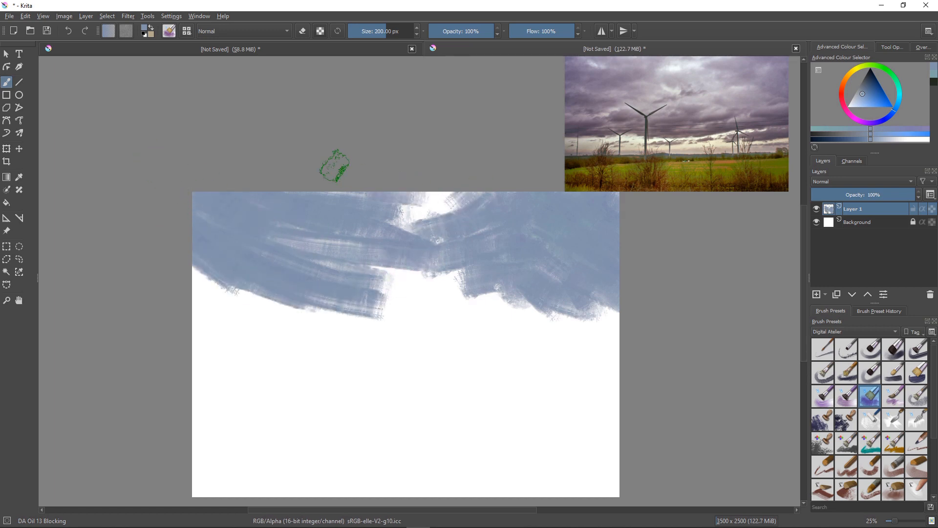
Extend the grey-blue sky downward and brush light blue cloud bands across it above the unpainted lower canvas.
mouse_move(513, 281)
left_mouse_down()
mouse_move(457, 314)
mouse_move(461, 306)
mouse_move(662, 331)
mouse_move(341, 329)
mouse_move(258, 314)
mouse_move(146, 272)
mouse_move(153, 283)
mouse_move(279, 331)
mouse_move(405, 359)
left_mouse_up()
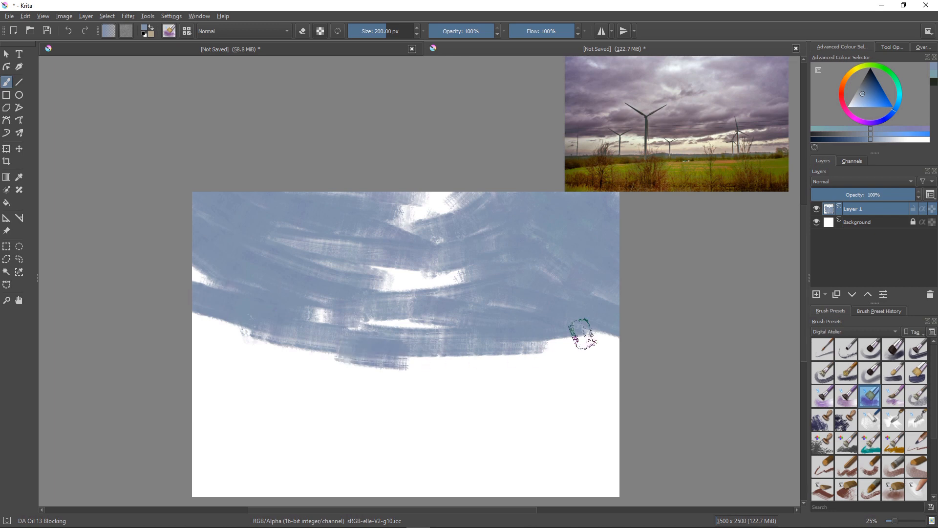
left_click(856, 101)
mouse_move(455, 211)
left_mouse_down()
mouse_move(424, 207)
mouse_move(452, 188)
mouse_move(429, 214)
mouse_move(498, 203)
mouse_move(531, 185)
mouse_move(538, 198)
mouse_move(518, 219)
mouse_move(554, 226)
mouse_move(448, 228)
mouse_move(383, 177)
mouse_move(444, 260)
mouse_move(378, 271)
mouse_move(360, 257)
mouse_move(507, 259)
mouse_move(420, 289)
mouse_move(373, 297)
mouse_move(360, 288)
mouse_move(410, 272)
mouse_move(426, 228)
mouse_move(519, 266)
mouse_move(432, 301)
mouse_move(430, 312)
mouse_move(455, 303)
mouse_move(400, 306)
mouse_move(431, 317)
mouse_move(363, 321)
mouse_move(564, 311)
mouse_move(571, 323)
mouse_move(553, 334)
mouse_move(626, 329)
mouse_move(550, 349)
mouse_move(622, 349)
mouse_move(571, 360)
mouse_move(301, 361)
mouse_move(174, 327)
mouse_move(305, 344)
mouse_move(131, 277)
mouse_move(202, 278)
mouse_move(180, 269)
mouse_move(356, 322)
left_mouse_up()
mouse_move(265, 379)
left_mouse_down()
mouse_move(330, 376)
mouse_move(125, 357)
mouse_move(492, 387)
mouse_move(624, 381)
left_mouse_up()
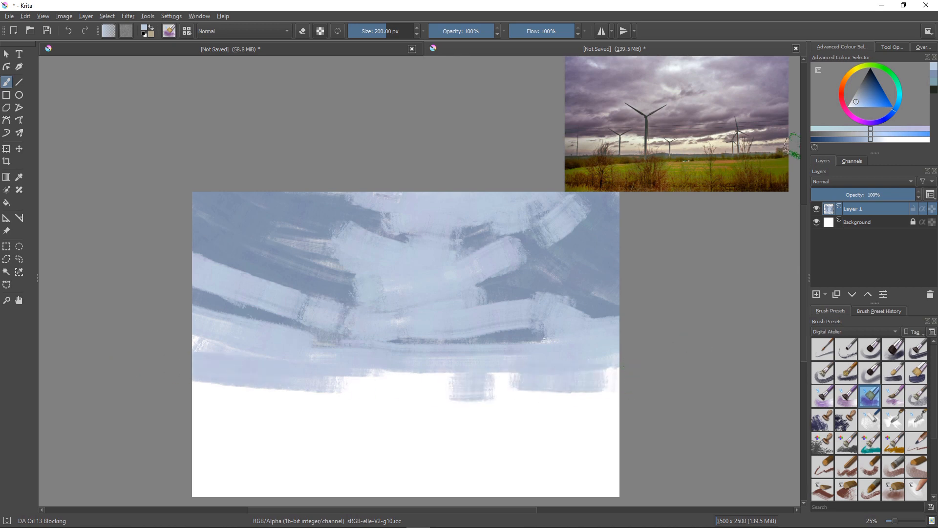
Sample a pale grey from the reference photo and paint the bright band above the horizon and an arc of clouds across the upper sky.
left_click(787, 146, "ctrl")
mouse_move(565, 398)
left_mouse_down()
mouse_move(508, 380)
mouse_move(614, 374)
mouse_move(572, 373)
mouse_move(592, 369)
mouse_move(578, 363)
mouse_move(421, 384)
mouse_move(584, 384)
mouse_move(633, 372)
mouse_move(389, 388)
mouse_move(457, 379)
mouse_move(374, 374)
mouse_move(428, 369)
mouse_move(395, 379)
mouse_move(400, 372)
mouse_move(287, 384)
mouse_move(345, 380)
mouse_move(146, 382)
mouse_move(614, 392)
mouse_move(600, 397)
mouse_move(142, 383)
left_mouse_up()
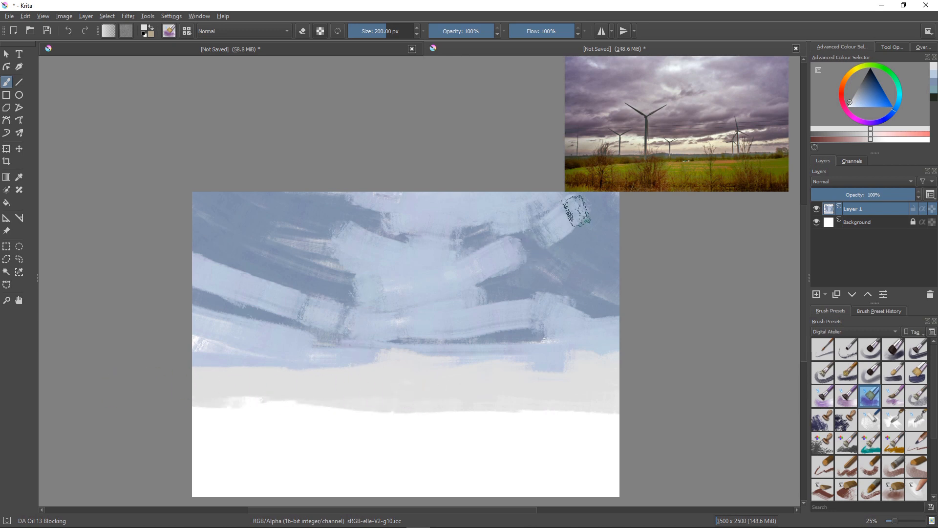
mouse_move(423, 250)
left_mouse_down()
mouse_move(459, 212)
mouse_move(415, 222)
left_mouse_up()
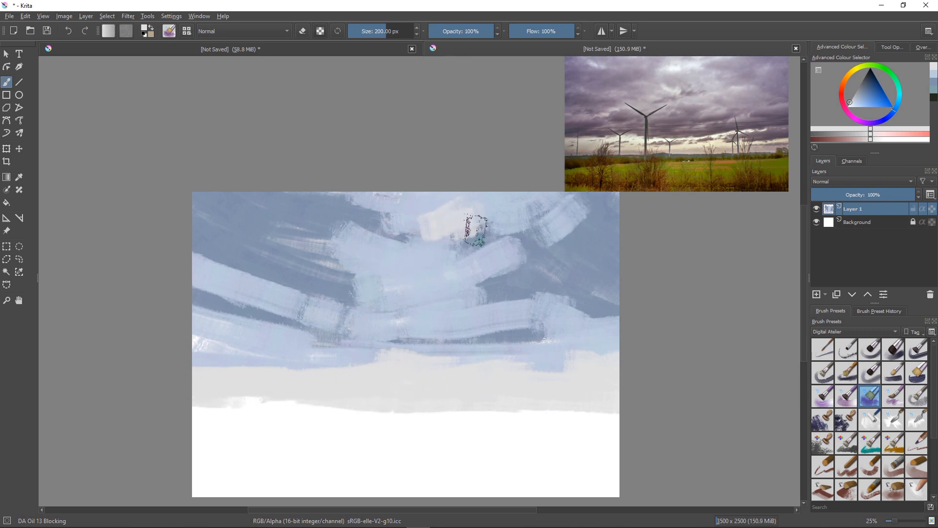
left_click_drag(496, 230, 528, 220)
mouse_move(416, 214)
left_mouse_down()
mouse_move(383, 200)
mouse_move(392, 192)
mouse_move(487, 224)
mouse_move(550, 226)
left_mouse_up()
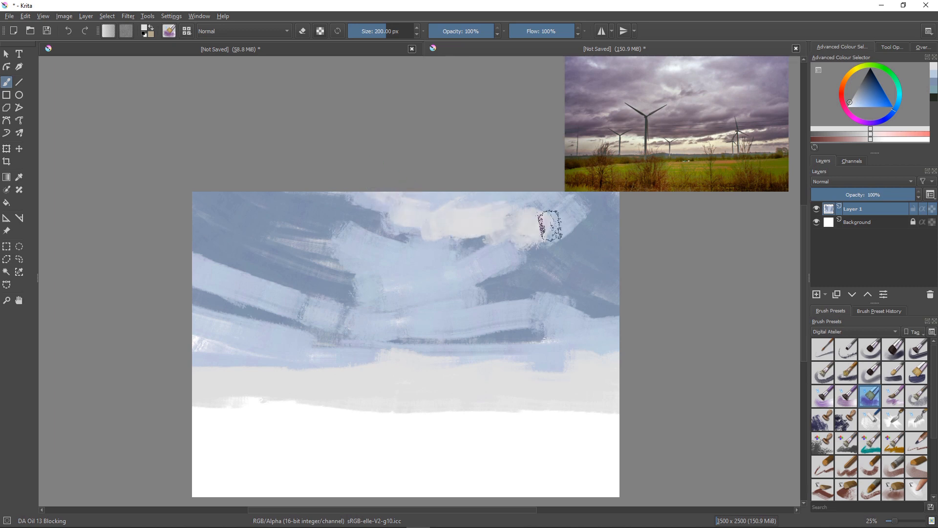
mouse_move(312, 225)
left_mouse_down()
mouse_move(262, 218)
mouse_move(385, 265)
mouse_move(403, 291)
mouse_move(335, 235)
left_mouse_up()
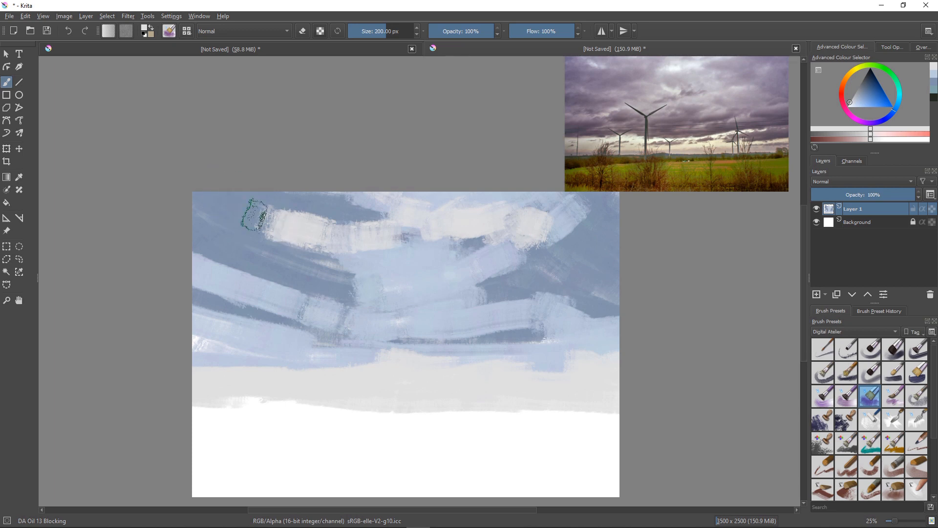
left_click_drag(254, 214, 244, 226)
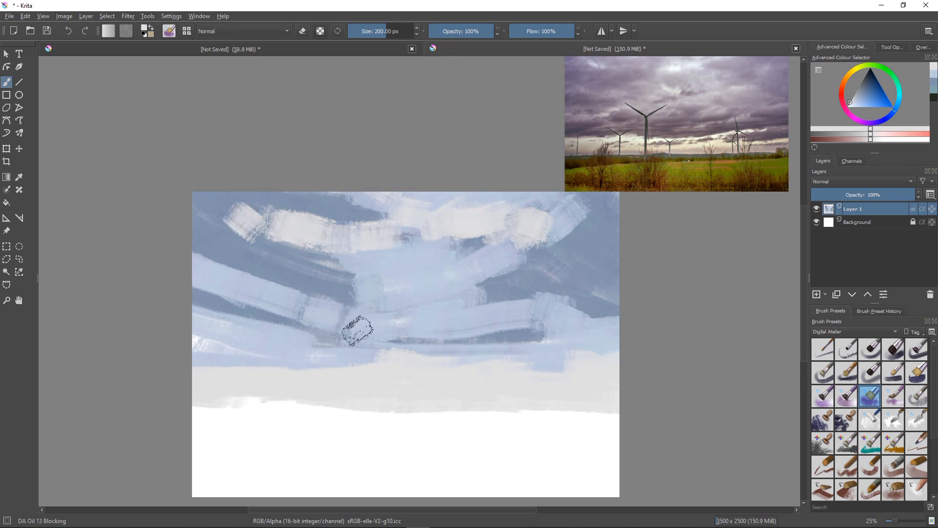
Reduce the brush to 144 px and add smaller off-white cloud highlights in the left-middle part of the sky.
key("bracketleft")
key("bracketleft")
key("bracketleft")
key("bracketleft")
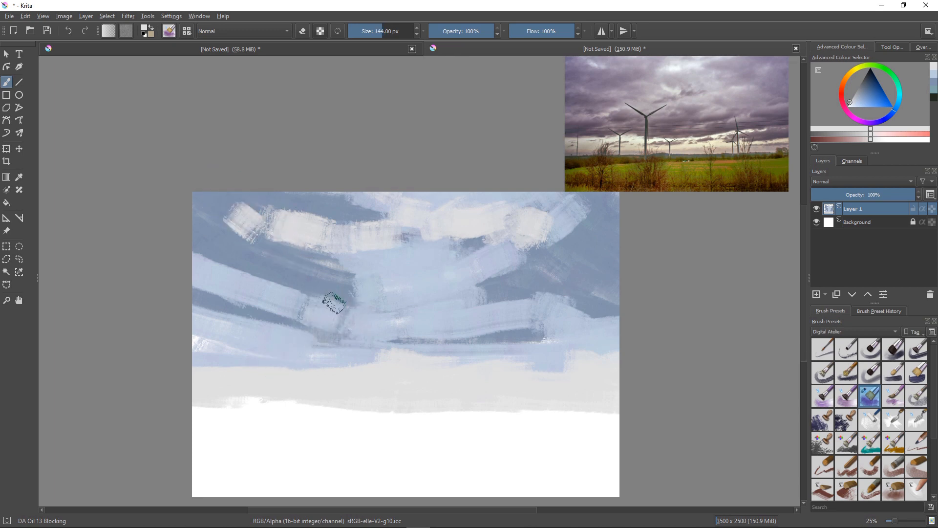
left_click_drag(356, 293, 247, 328)
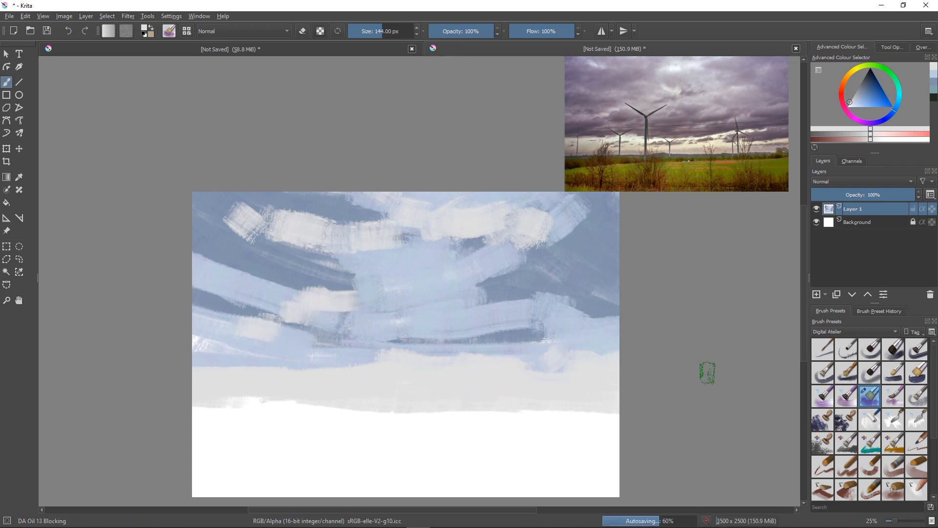
Darken the paint colour to a slate grey-blue and block in heavy dark clouds across the lower sky.
left_click_drag(856, 97, 860, 93)
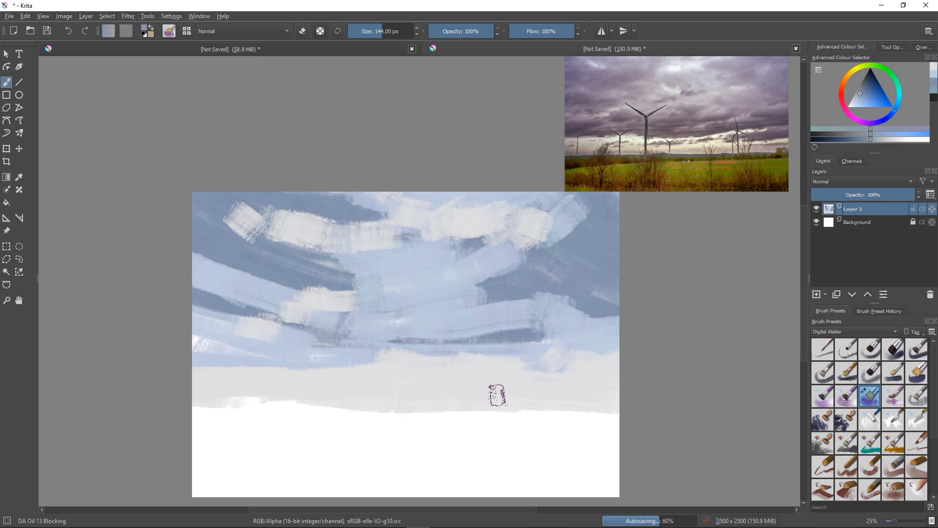
mouse_move(504, 346)
left_mouse_down()
mouse_move(469, 348)
mouse_move(608, 345)
mouse_move(578, 344)
mouse_move(541, 390)
mouse_move(567, 339)
mouse_move(551, 347)
mouse_move(617, 346)
mouse_move(608, 346)
mouse_move(616, 330)
mouse_move(475, 346)
mouse_move(493, 332)
mouse_move(454, 349)
mouse_move(469, 337)
mouse_move(391, 353)
mouse_move(471, 318)
mouse_move(432, 314)
mouse_move(393, 319)
mouse_move(371, 337)
mouse_move(374, 314)
mouse_move(329, 333)
mouse_move(312, 327)
mouse_move(418, 302)
mouse_move(421, 315)
mouse_move(340, 339)
mouse_move(268, 345)
mouse_move(359, 344)
mouse_move(348, 349)
mouse_move(173, 343)
mouse_move(325, 354)
mouse_move(248, 356)
left_mouse_up()
key("k")
key("k")
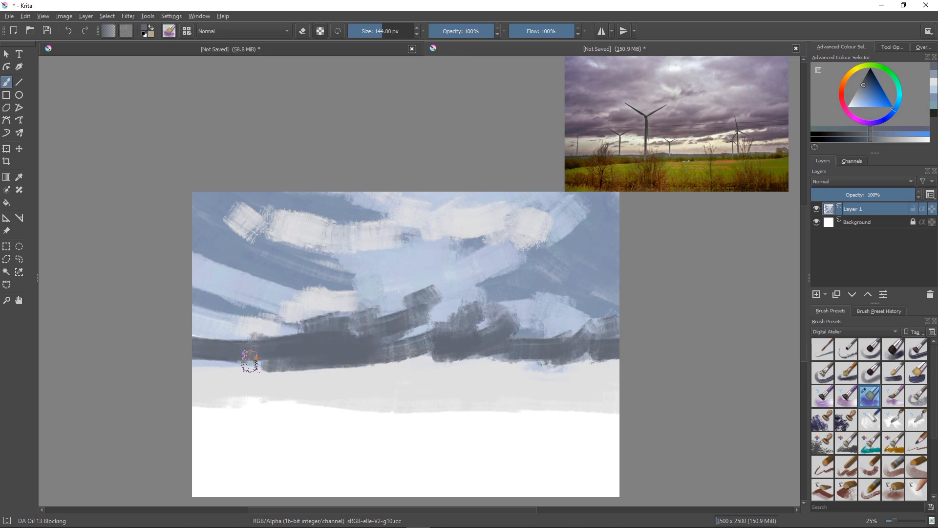
Reduce the brush from 96 px down to 63 px while painting thin dark cloud streaks over the pale band above the horizon.
key("bracketleft")
key("bracketleft")
key("bracketleft")
key("bracketleft")
key("bracketleft")
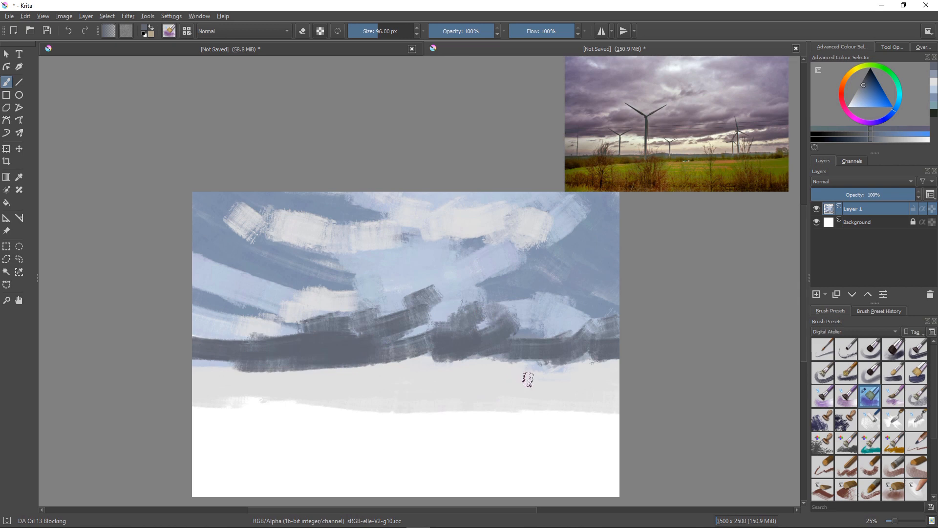
mouse_move(556, 374)
left_mouse_down()
mouse_move(508, 375)
mouse_move(532, 377)
left_mouse_up()
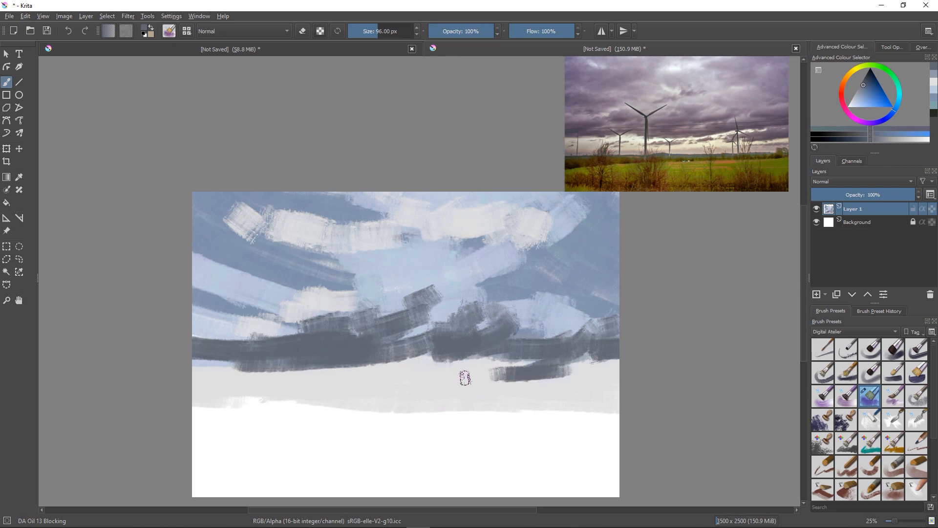
mouse_move(465, 378)
left_mouse_down()
mouse_move(641, 363)
mouse_move(566, 370)
mouse_move(617, 376)
mouse_move(600, 380)
mouse_move(473, 381)
mouse_move(499, 374)
left_mouse_up()
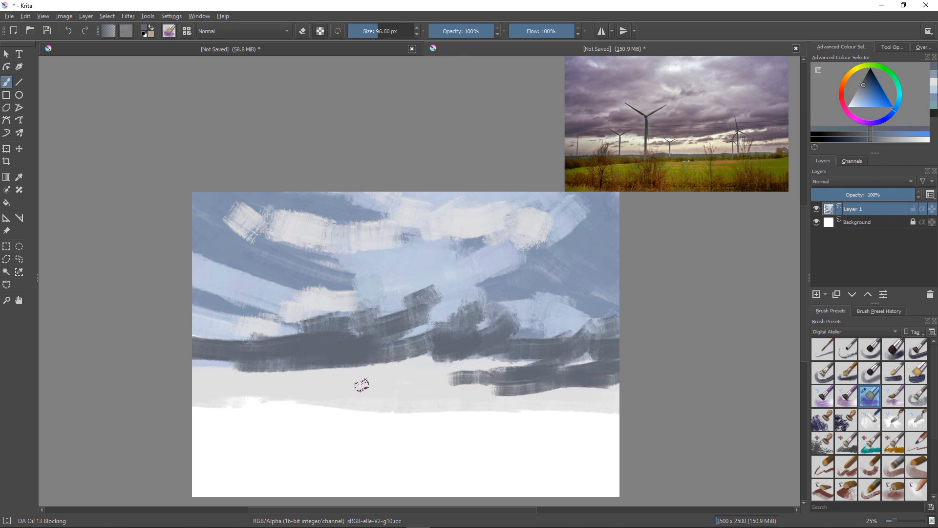
left_click_drag(377, 377, 413, 374)
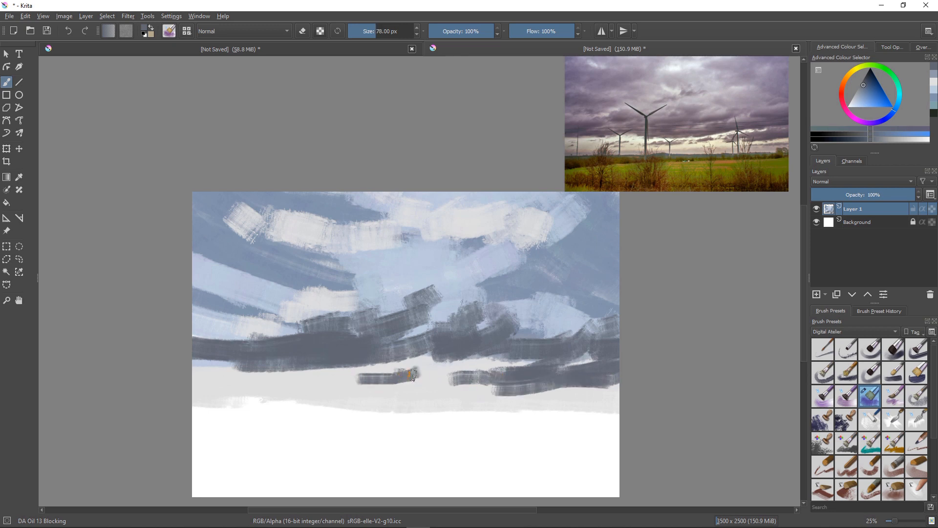
left_click_drag(342, 377, 307, 380)
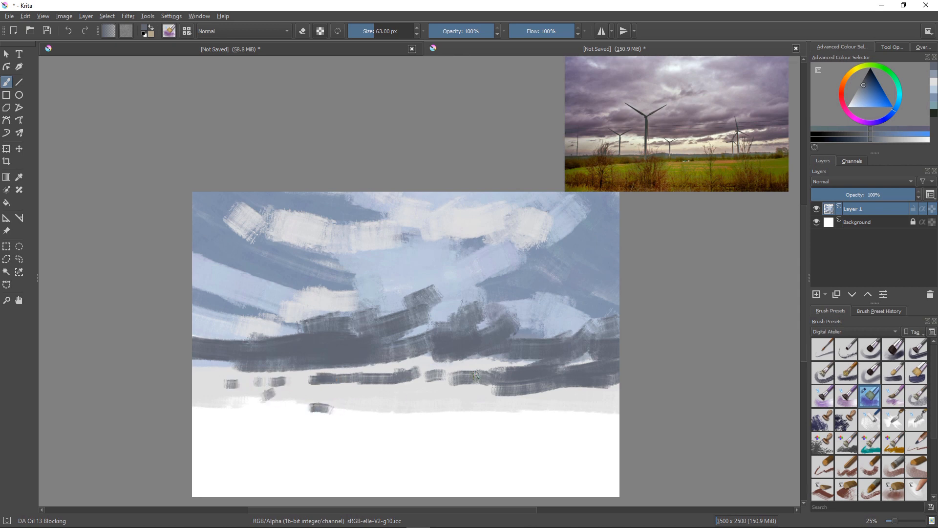
Try to block in the distant treeline as a dark green strip across the canvas with the 63 px brush.
left_click(870, 65)
left_click(866, 80)
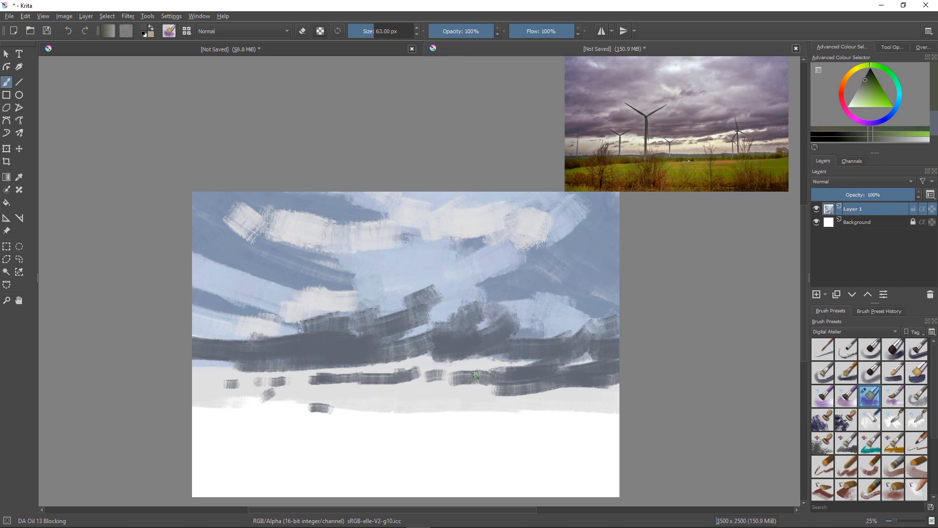
mouse_move(571, 427)
left_mouse_down()
mouse_move(626, 411)
mouse_move(547, 408)
mouse_move(556, 411)
mouse_move(525, 416)
mouse_move(578, 412)
mouse_move(522, 420)
mouse_move(515, 413)
mouse_move(536, 410)
mouse_move(472, 418)
mouse_move(460, 415)
mouse_move(481, 414)
mouse_move(192, 402)
mouse_move(189, 415)
mouse_move(209, 416)
mouse_move(227, 415)
mouse_move(188, 406)
mouse_move(261, 402)
mouse_move(179, 417)
mouse_move(544, 421)
left_mouse_up()
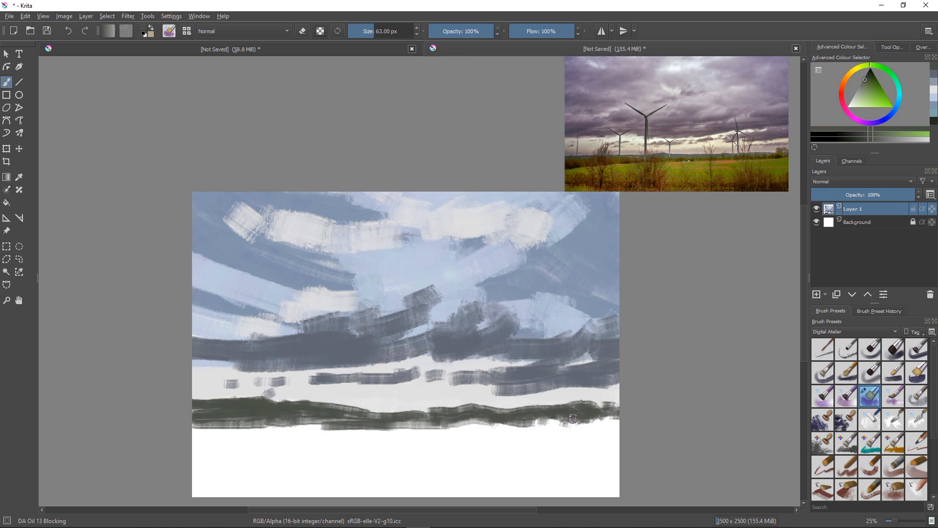
left_click_drag(639, 418, 574, 426)
Undo most of the dark green treeline strokes and repaint its right end with a 110 px brush.
key("ctrl+z")
key("ctrl+z")
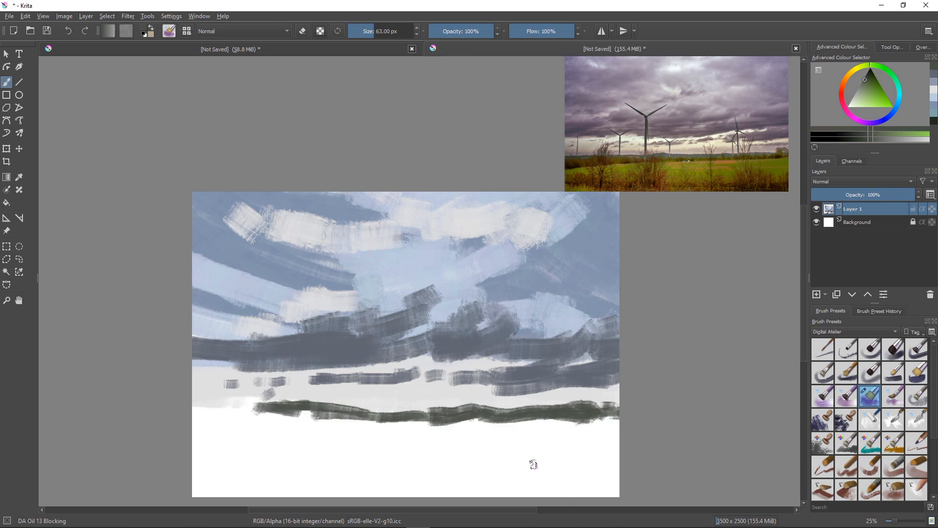
key("ctrl+z")
key("ctrl+z")
key("ctrl+z")
key("ctrl+z")
key("ctrl+z")
key("ctrl+z")
key("ctrl+z")
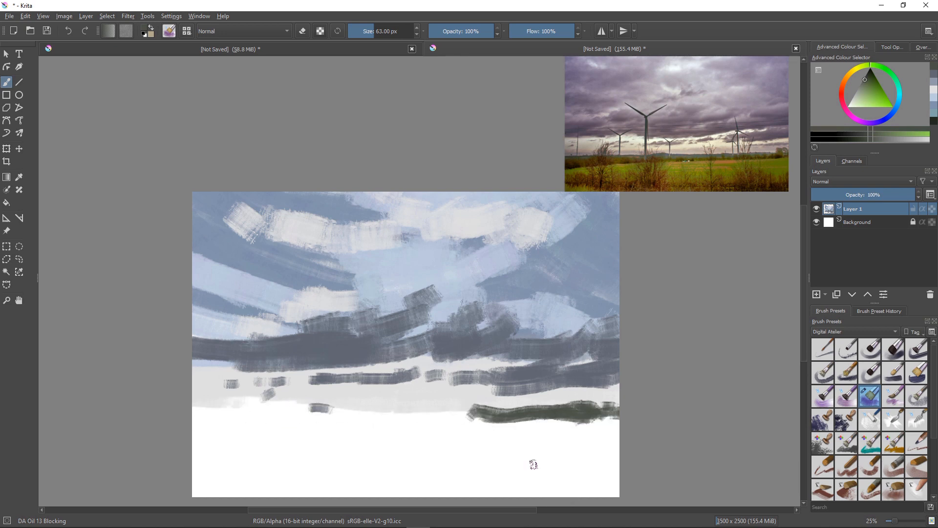
key("ctrl+z")
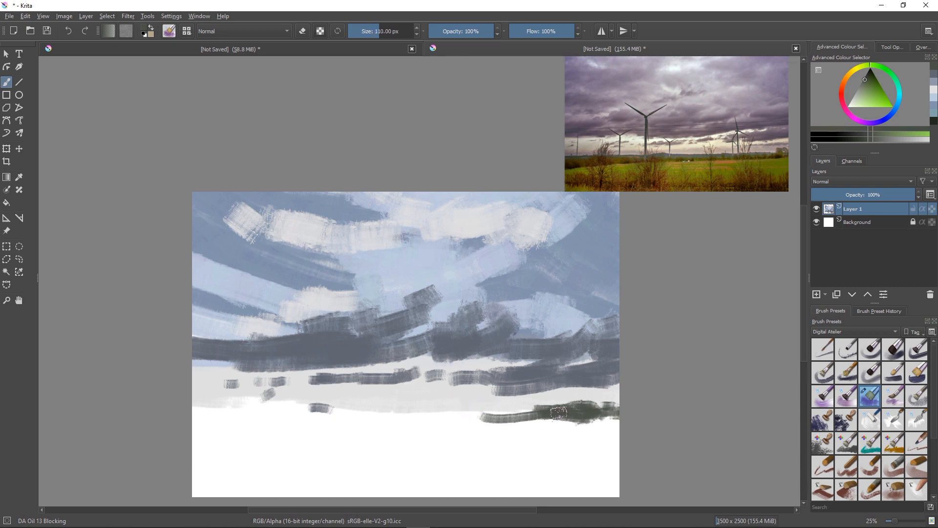
left_click_drag(559, 413, 532, 417)
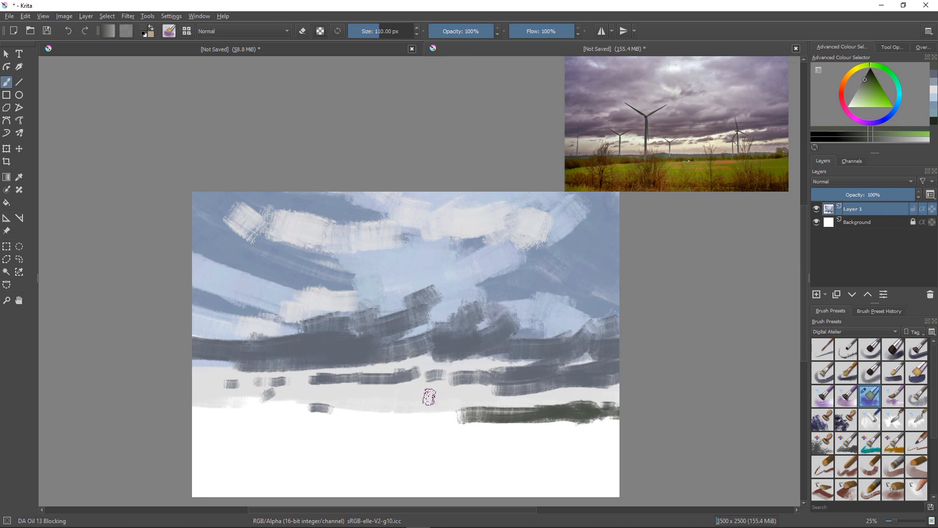
Sample the pale grey above the horizon and cover the remaining green strokes at 90% opacity, extending the pale band further down the canvas.
key("i")
key("p")
left_click(426, 401)
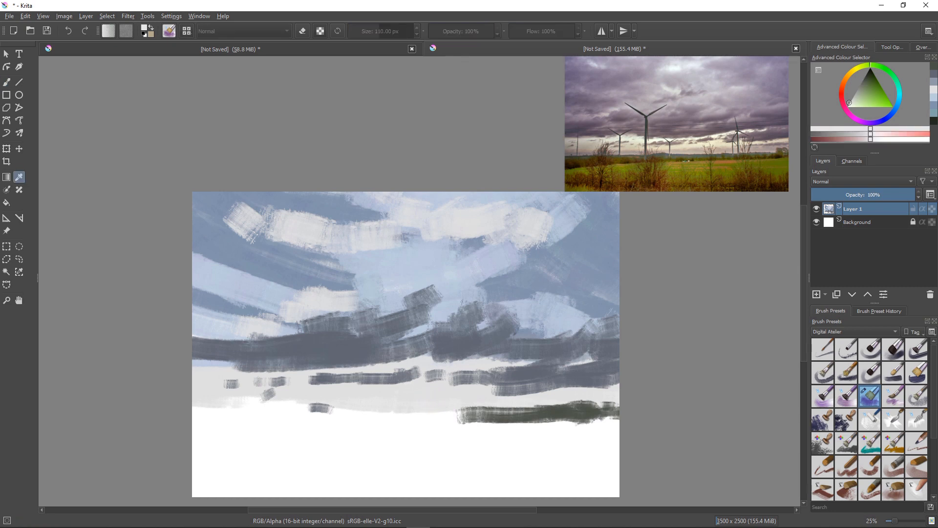
key("b")
mouse_move(482, 412)
left_mouse_down()
mouse_move(445, 411)
mouse_move(629, 406)
mouse_move(525, 422)
mouse_move(612, 421)
mouse_move(505, 428)
mouse_move(551, 417)
mouse_move(229, 404)
mouse_move(401, 386)
left_mouse_up()
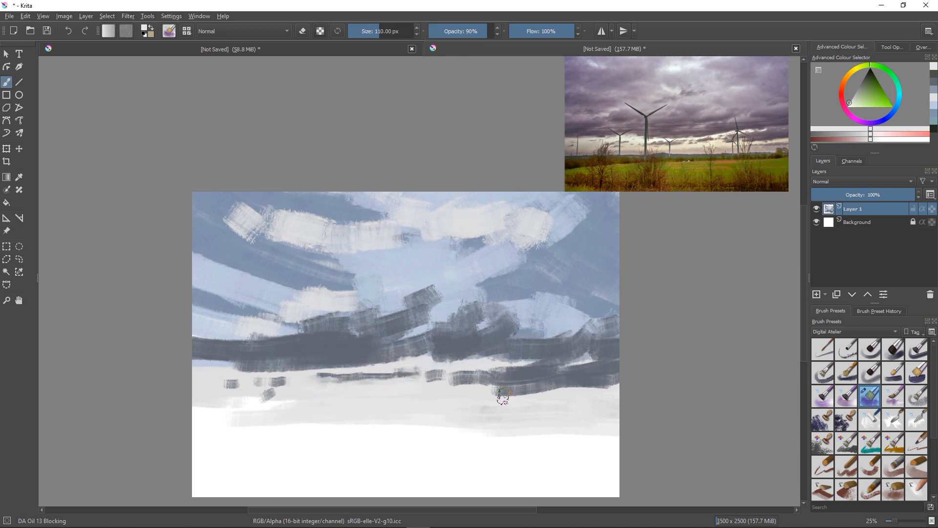
mouse_move(501, 395)
left_mouse_down()
mouse_move(548, 391)
mouse_move(482, 397)
mouse_move(474, 391)
mouse_move(499, 383)
mouse_move(448, 388)
mouse_move(531, 400)
left_mouse_up()
mouse_move(625, 415)
left_mouse_down()
mouse_move(389, 431)
mouse_move(344, 414)
mouse_move(214, 404)
left_mouse_up()
Choose a dark green and paint a lower treeline across the canvas beneath the pale band.
left_click(867, 79)
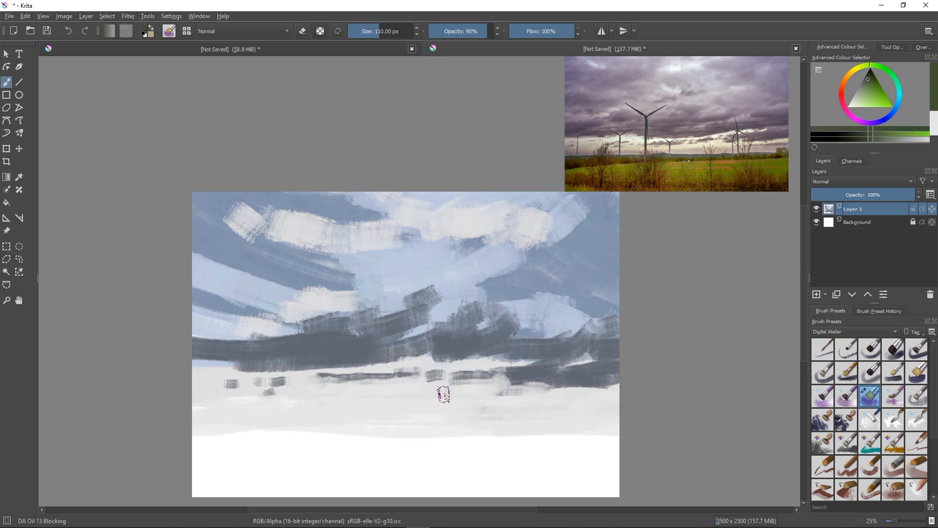
mouse_move(617, 434)
left_mouse_down()
mouse_move(566, 437)
mouse_move(626, 437)
mouse_move(540, 440)
mouse_move(575, 429)
mouse_move(408, 444)
mouse_move(344, 425)
mouse_move(440, 437)
mouse_move(327, 437)
mouse_move(345, 424)
mouse_move(263, 437)
mouse_move(143, 411)
mouse_move(313, 429)
mouse_move(157, 437)
mouse_move(548, 432)
left_mouse_up()
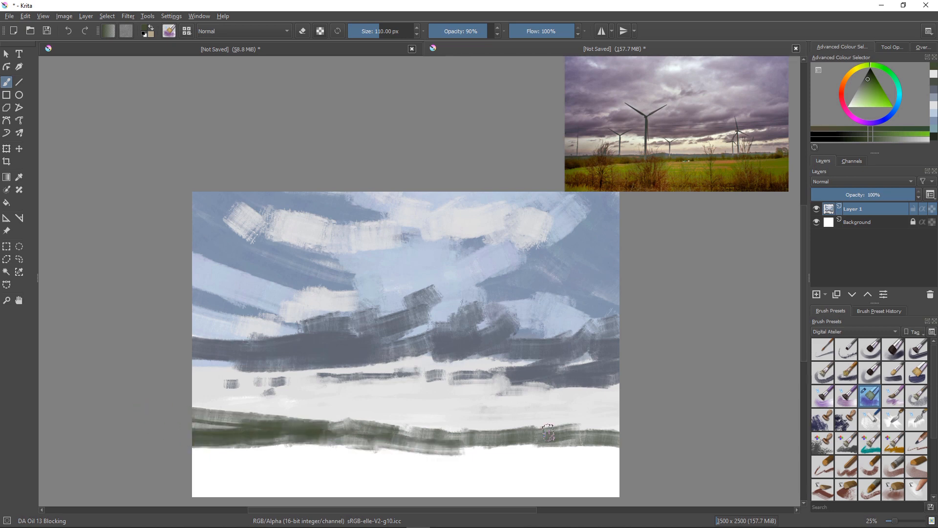
Block in the field strip below the treeline with bright green, then cover it with a saturated yellow-green across the canvas.
left_click(866, 100)
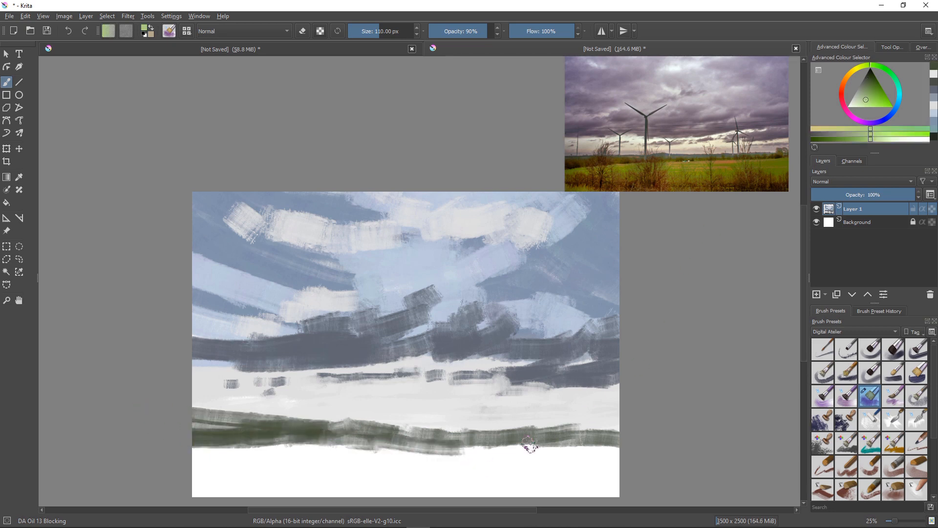
left_click(890, 104)
left_click_drag(521, 450, 410, 458)
left_click_drag(409, 457, 621, 456)
left_click_drag(869, 65, 859, 67)
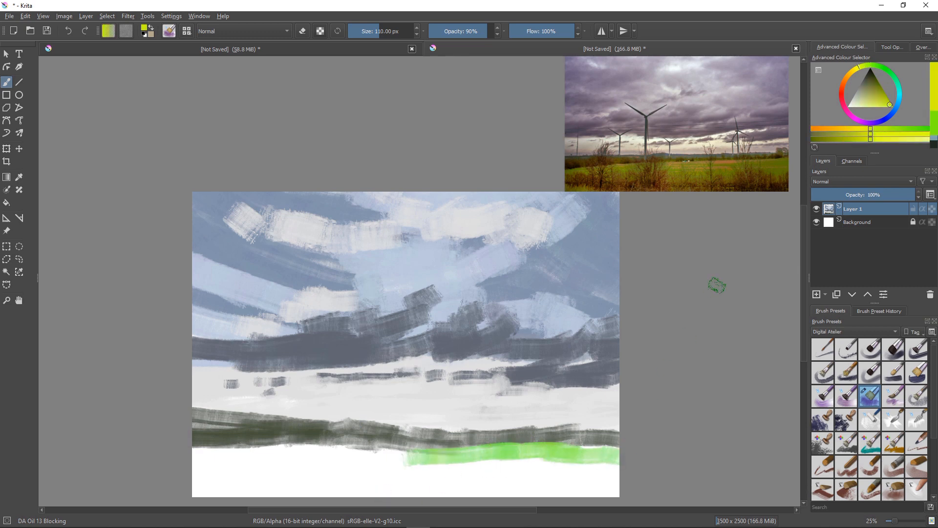
mouse_move(587, 453)
left_mouse_down()
mouse_move(497, 459)
mouse_move(622, 448)
mouse_move(353, 463)
mouse_move(368, 457)
mouse_move(230, 447)
mouse_move(317, 456)
mouse_move(172, 462)
mouse_move(317, 454)
mouse_move(224, 451)
mouse_move(362, 470)
mouse_move(479, 460)
left_mouse_up()
Darken the paint colour to near-black olive and block in the foreground along the canvas's bottom edge.
key("d")
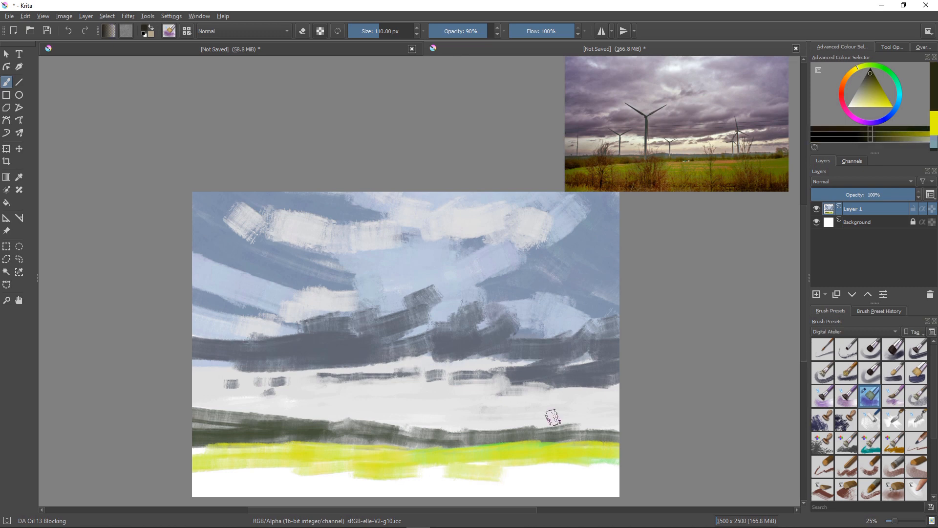
mouse_move(599, 479)
left_mouse_down()
mouse_move(516, 472)
mouse_move(638, 465)
mouse_move(466, 482)
mouse_move(387, 473)
mouse_move(632, 498)
mouse_move(602, 483)
mouse_move(455, 491)
left_mouse_up()
mouse_move(371, 480)
left_mouse_down()
mouse_move(155, 469)
mouse_move(367, 500)
mouse_move(437, 494)
mouse_move(245, 486)
left_mouse_up()
right_click(245, 486)
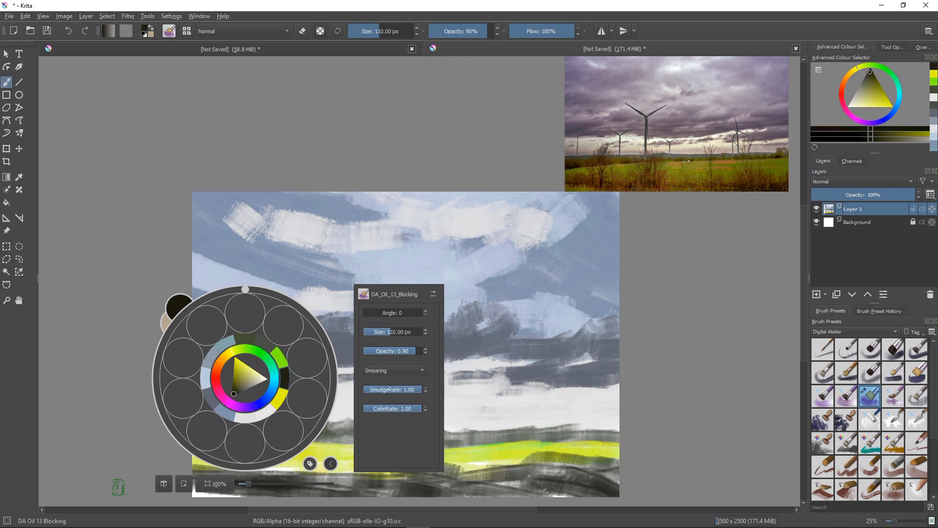
left_click(91, 316)
mouse_move(184, 482)
left_mouse_down()
mouse_move(265, 497)
mouse_move(347, 484)
mouse_move(561, 499)
mouse_move(613, 492)
left_mouse_up()
Tint the dark foreground deep green, and add light yellow-green strokes sampled from the field at its right side.
left_click(886, 69)
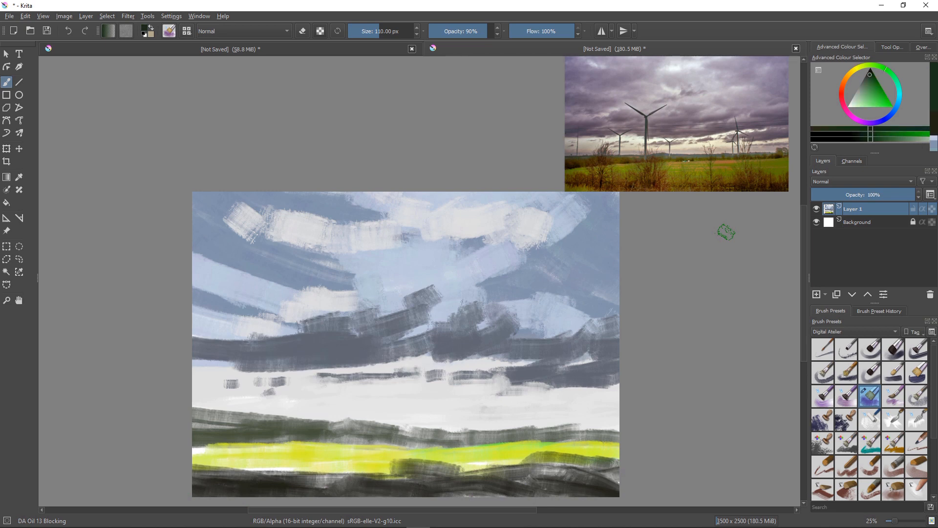
mouse_move(606, 483)
left_mouse_down()
mouse_move(518, 476)
mouse_move(586, 473)
mouse_move(590, 485)
mouse_move(425, 476)
mouse_move(562, 494)
mouse_move(606, 491)
mouse_move(329, 469)
mouse_move(201, 473)
mouse_move(624, 458)
mouse_move(509, 470)
left_mouse_up()
left_click(471, 453, "ctrl")
left_click_drag(493, 470, 447, 483)
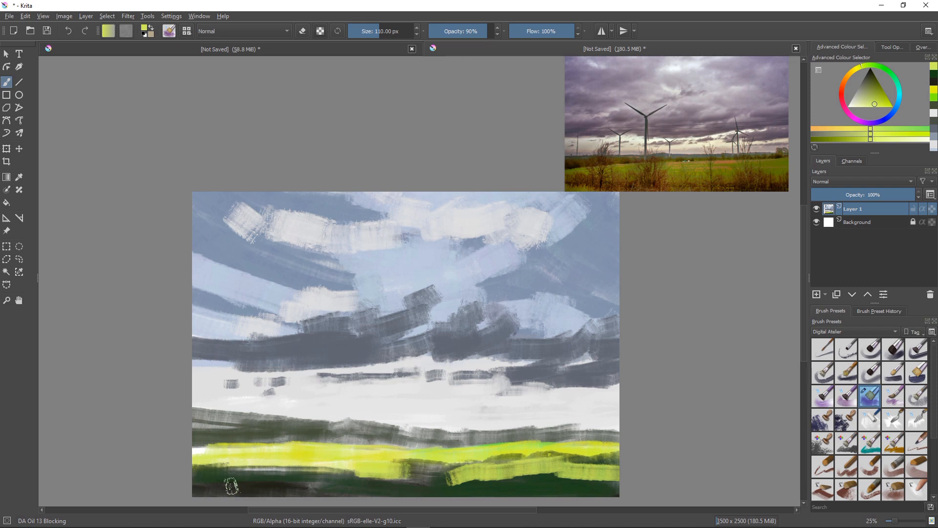
Switch to the DA Oil 12 Color Fade brush, shift the sampled sky blue to violet, and paint patches in the sky's upper right.
left_click(846, 396)
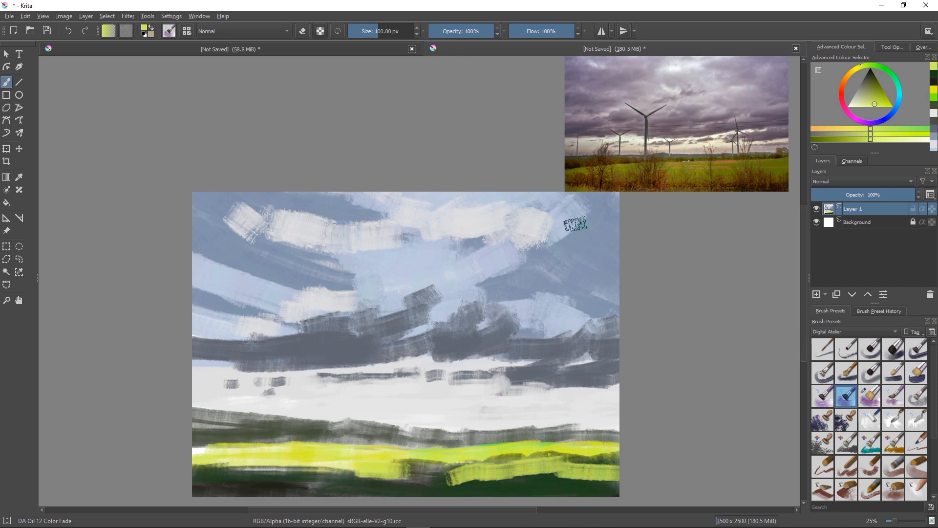
left_click(595, 237, "ctrl")
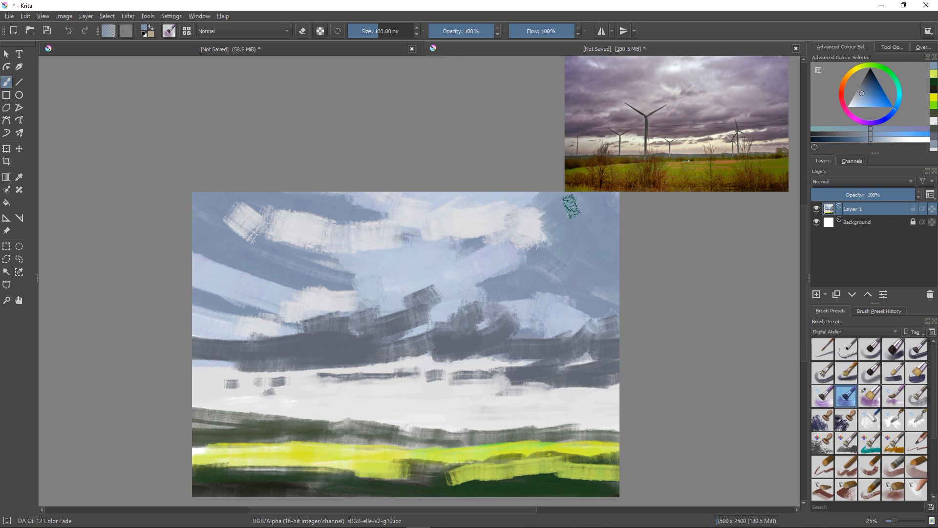
left_click(917, 129)
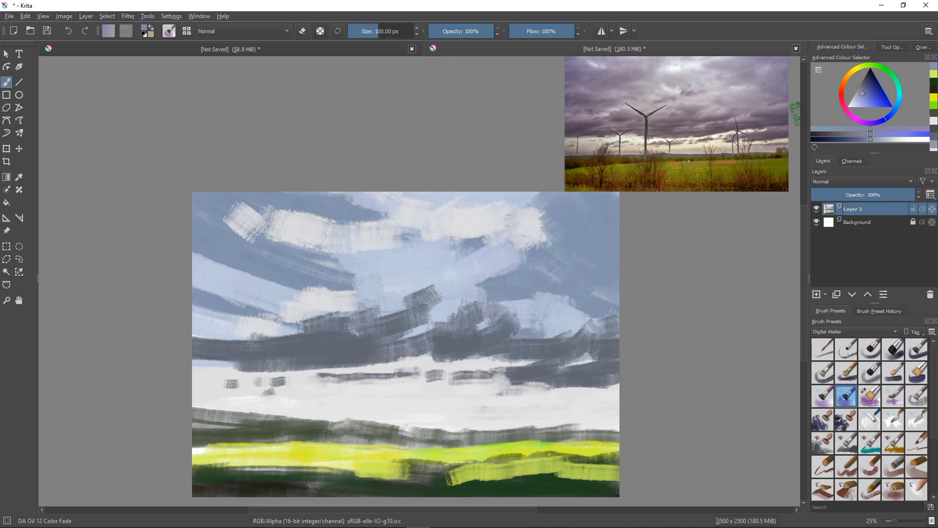
mouse_move(608, 206)
left_mouse_down()
mouse_move(584, 233)
mouse_move(618, 232)
left_mouse_up()
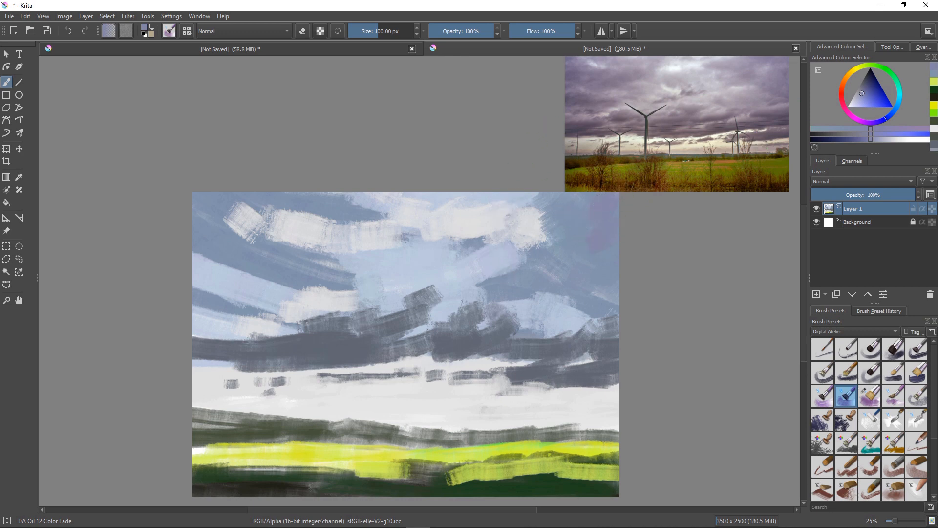
left_click_drag(467, 249, 467, 253)
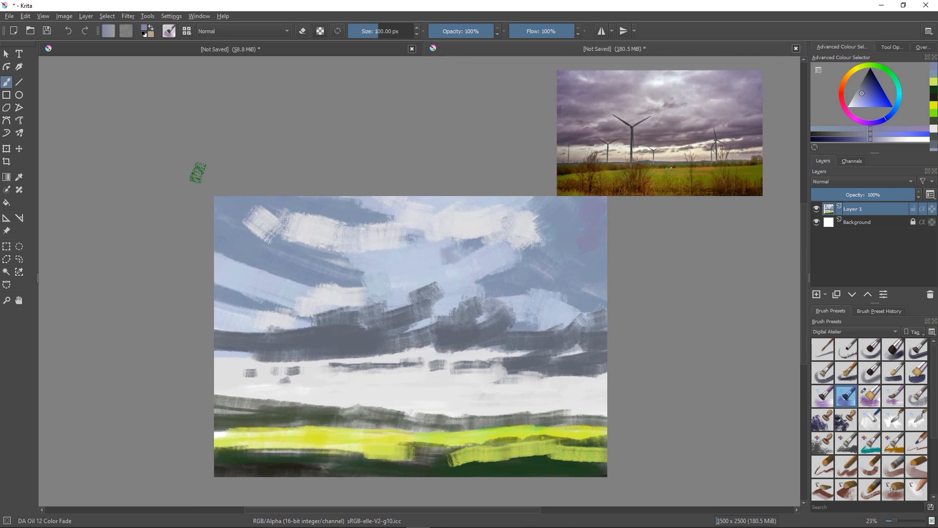
Move the wind turbine reference image slightly up and to the right, and return to the freehand brush.
left_click(6, 230)
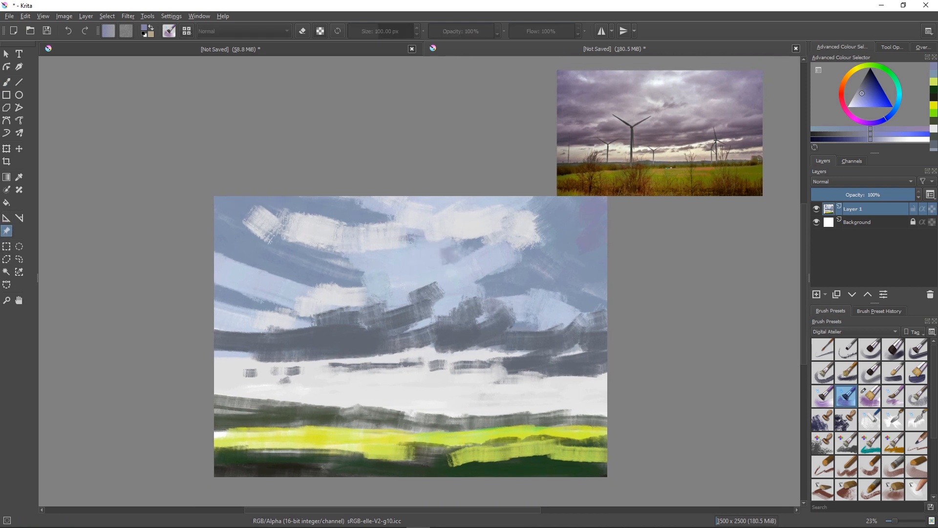
left_click_drag(660, 133, 675, 126)
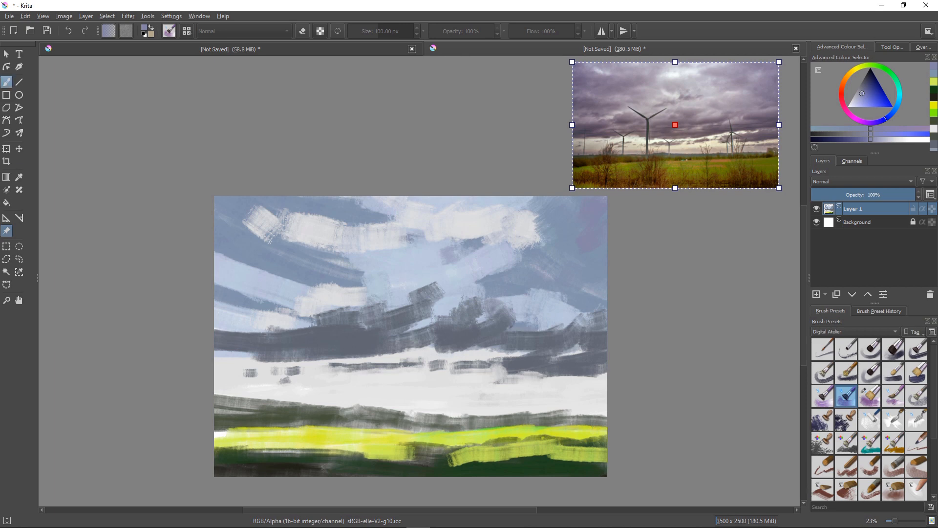
left_click(7, 82)
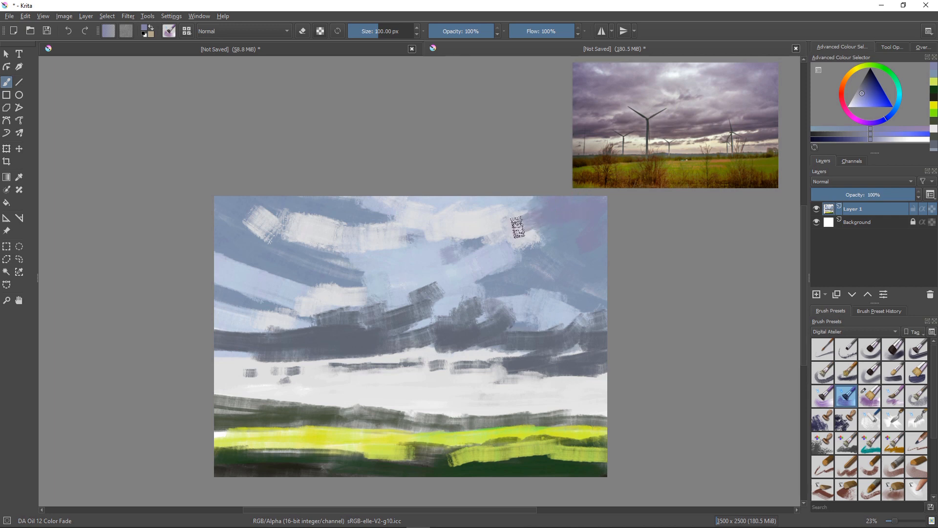
Paint violet strokes over the upper sky, covering the white cloud ends, the left-hand clouds and a patch near the centre.
left_click_drag(526, 229, 511, 234)
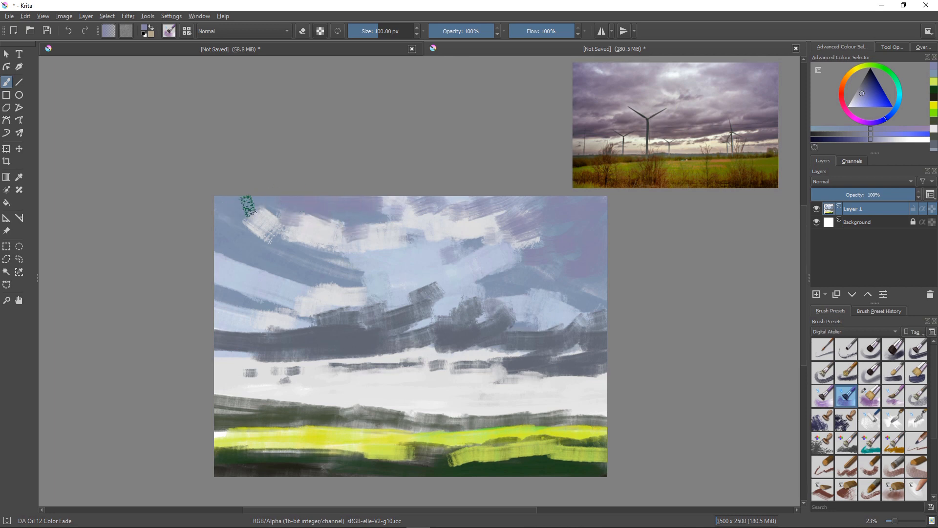
left_click_drag(276, 222, 246, 204)
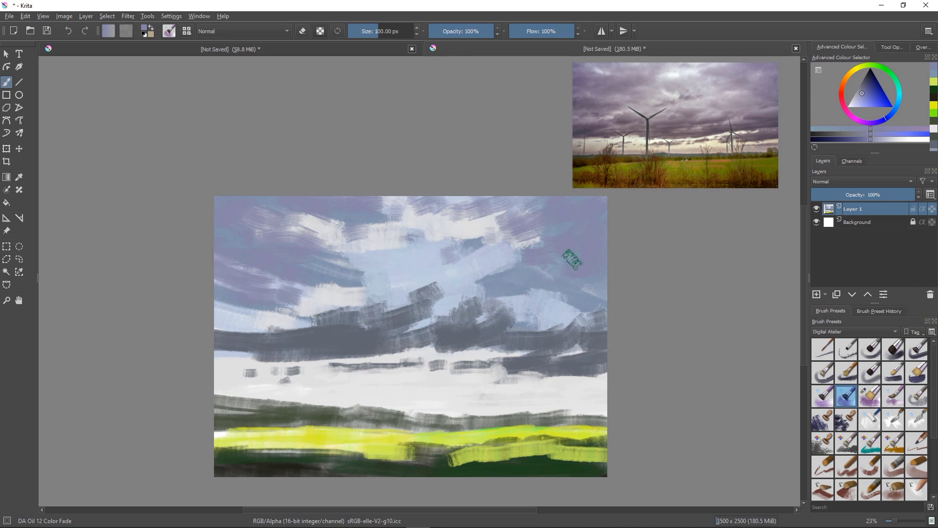
left_click_drag(504, 258, 482, 259)
Darken the violet paint colour and add darker cloud strokes at the sky's upper right.
key("k")
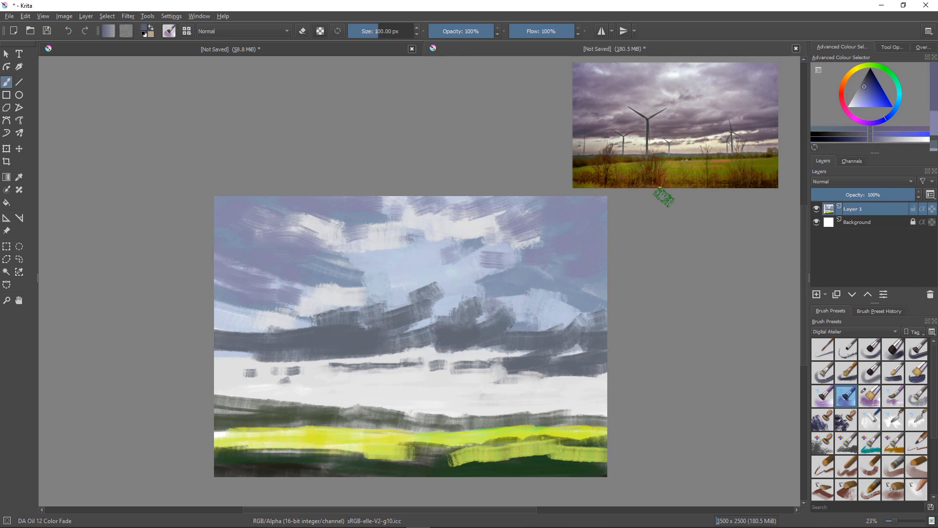
left_click_drag(592, 238, 569, 251)
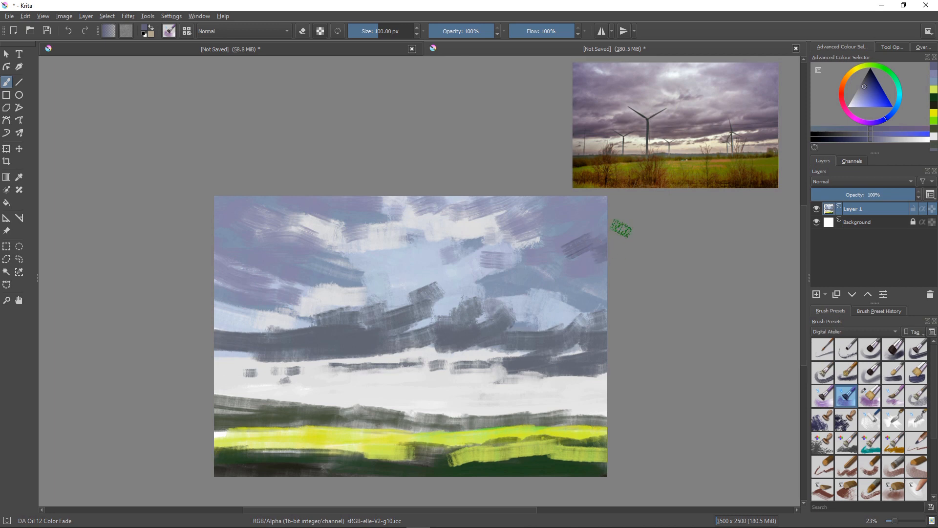
left_click_drag(600, 221, 536, 260)
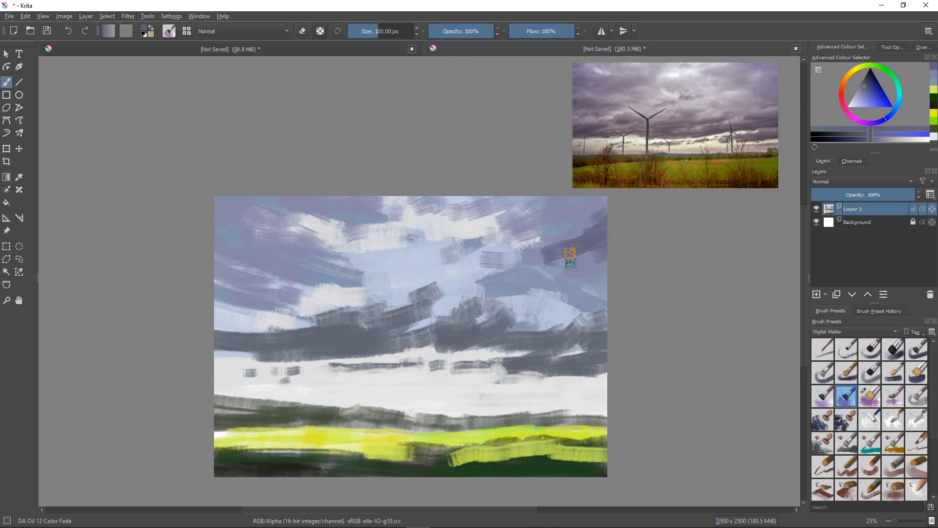
left_click_drag(592, 226, 561, 225)
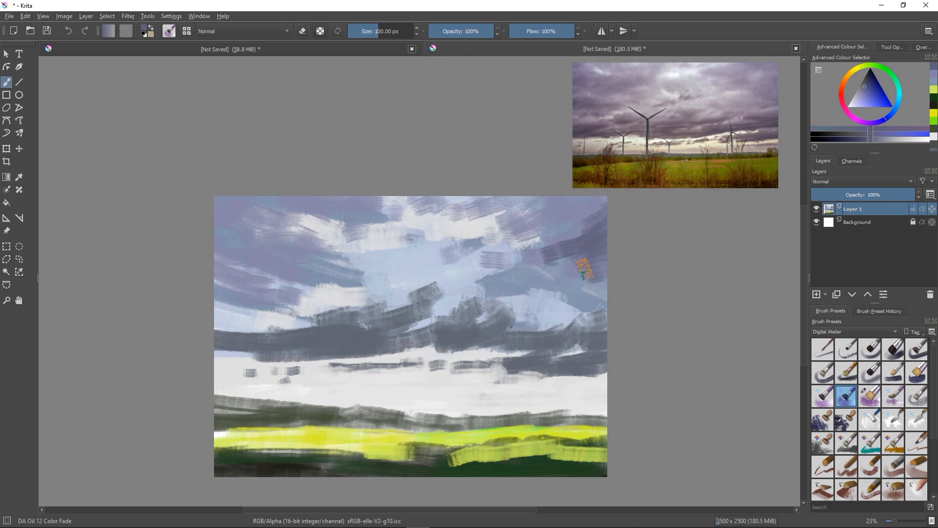
Sample a grey-violet from the upper-right clouds and extend those clouds toward the centre of the sky.
left_click(564, 260, "ctrl")
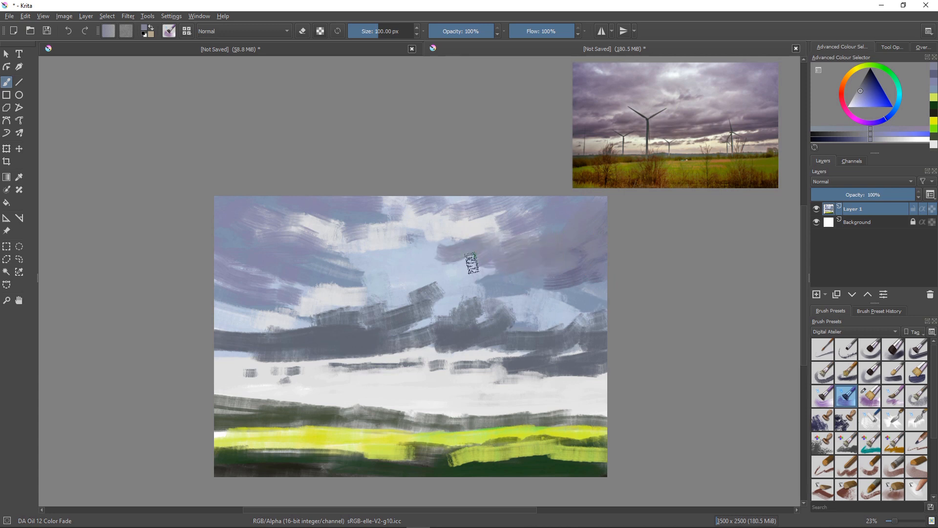
mouse_move(417, 269)
left_mouse_down()
mouse_move(439, 262)
mouse_move(400, 269)
mouse_move(504, 268)
mouse_move(462, 283)
left_mouse_up()
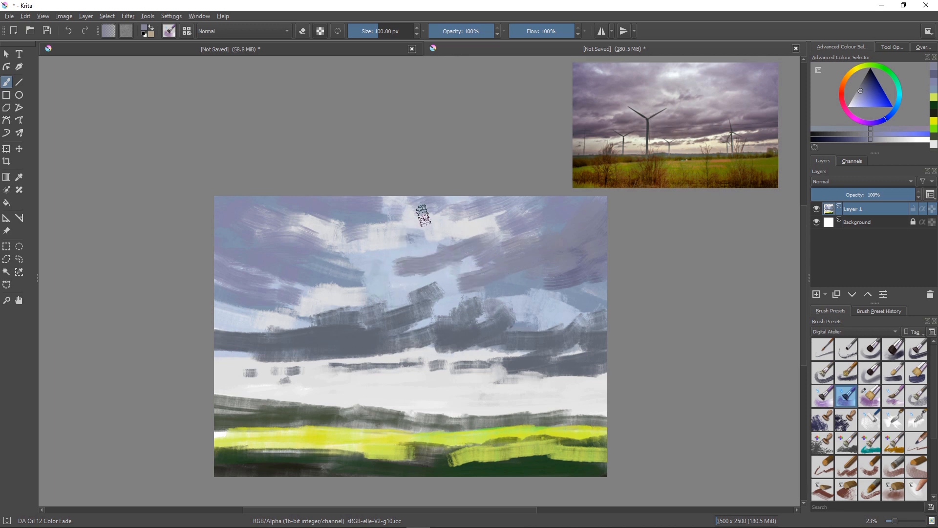
left_click_drag(404, 246, 370, 269)
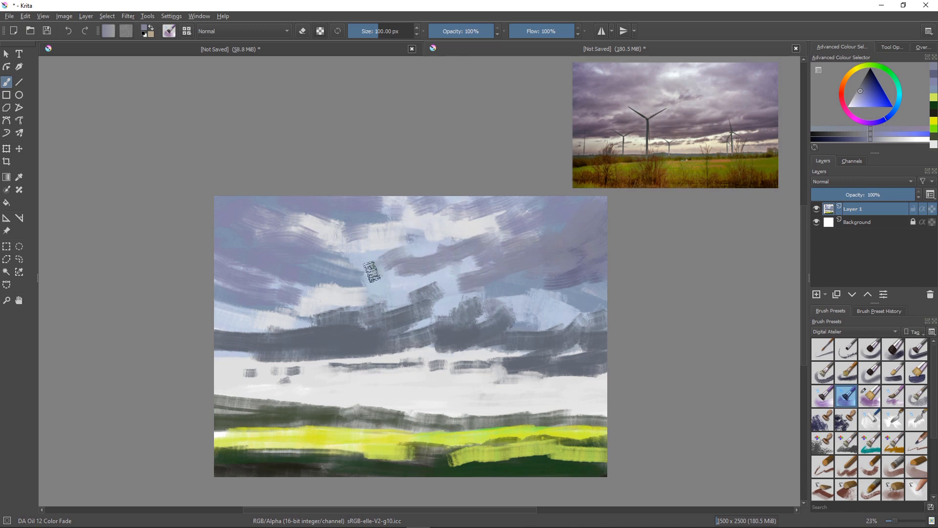
Sample a light lavender-grey to blend the central and right-hand clouds, and brighten the middle cloud edge with near-white.
left_click(580, 230, "ctrl")
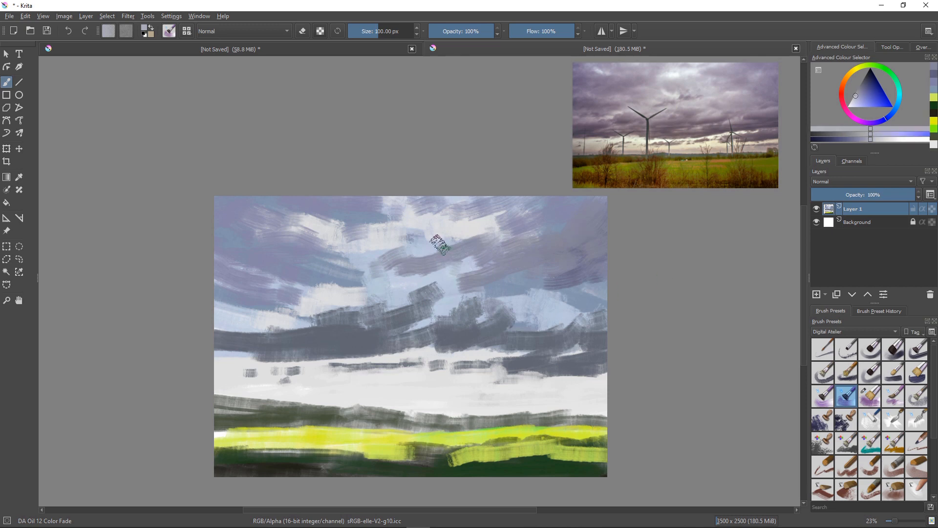
left_click_drag(417, 236, 484, 237)
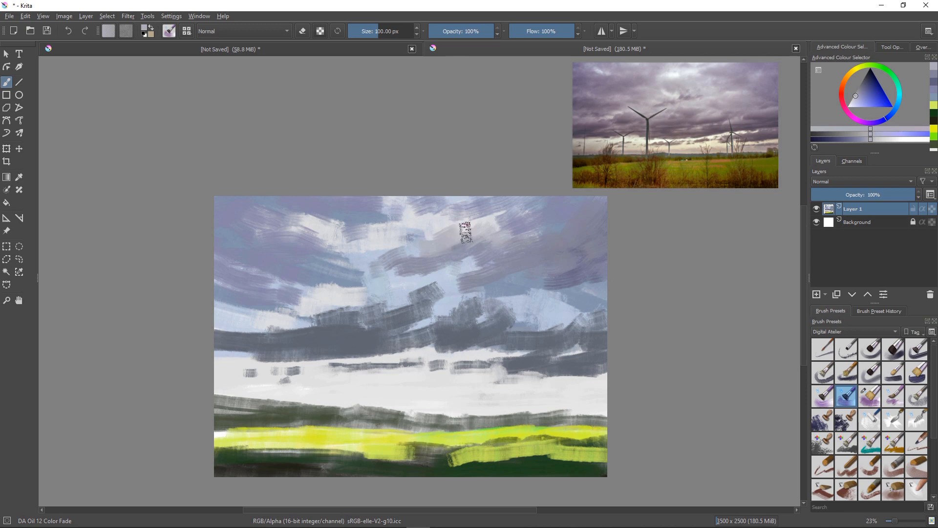
mouse_move(410, 233)
left_mouse_down()
mouse_move(418, 257)
mouse_move(408, 247)
mouse_move(398, 257)
mouse_move(338, 257)
mouse_move(376, 253)
mouse_move(331, 266)
mouse_move(344, 249)
mouse_move(287, 249)
mouse_move(335, 230)
mouse_move(295, 240)
mouse_move(240, 222)
left_mouse_up()
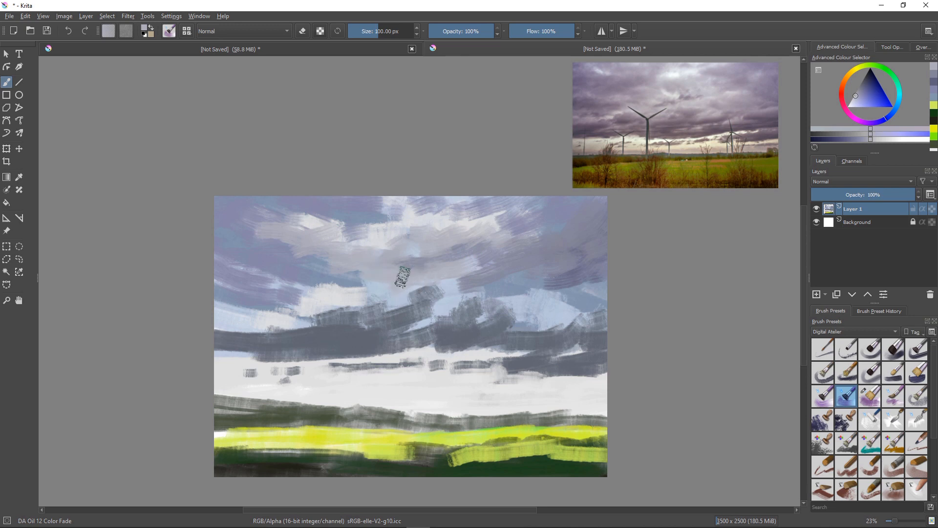
mouse_move(402, 278)
left_mouse_down()
mouse_move(443, 282)
mouse_move(473, 273)
mouse_move(446, 291)
left_mouse_up()
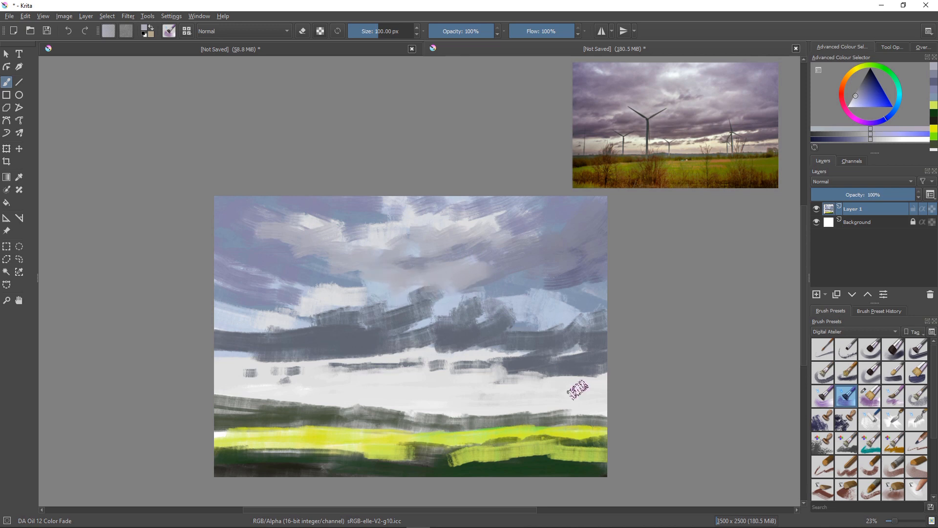
mouse_move(540, 272)
left_mouse_down()
mouse_move(514, 279)
mouse_move(580, 291)
mouse_move(567, 294)
mouse_move(616, 280)
left_mouse_up()
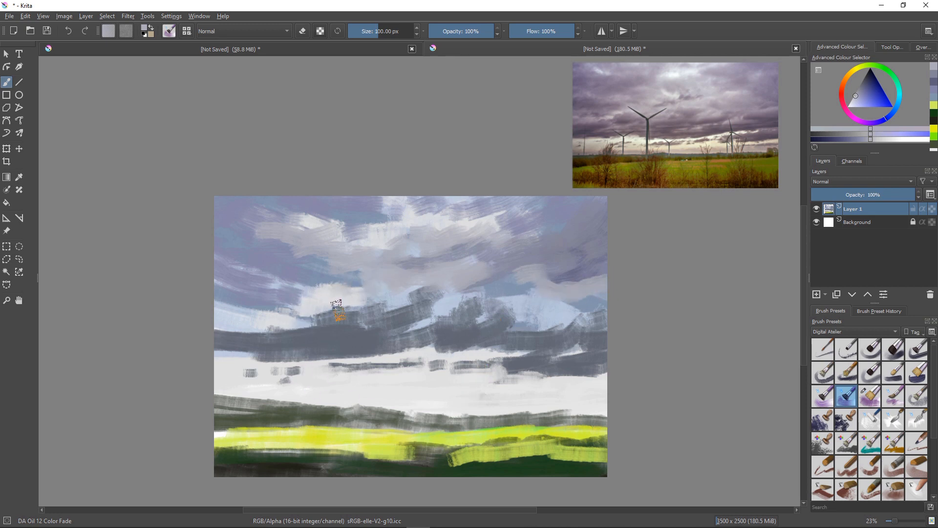
left_click(378, 320, "ctrl")
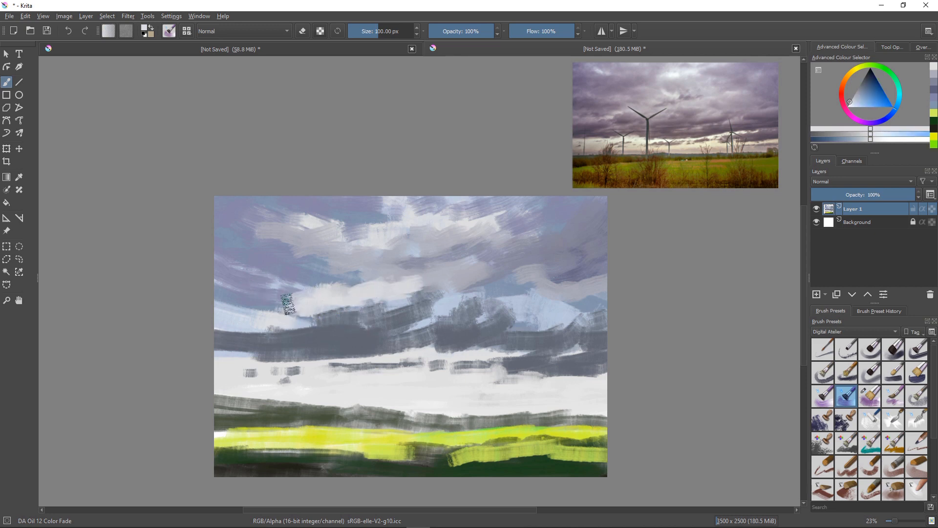
Sample slate greys and build up the dark cloud bank across the left and at the right end of its lower band.
left_click(340, 321, "ctrl")
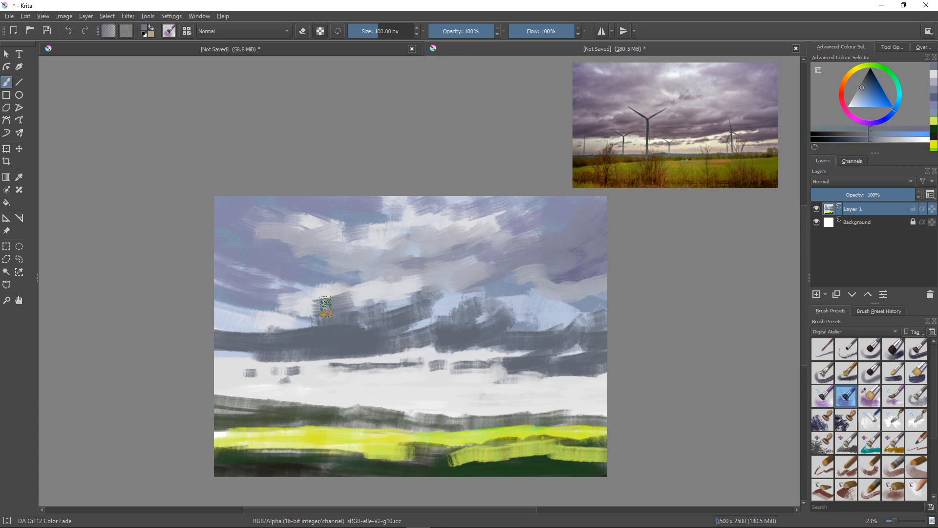
mouse_move(306, 309)
left_mouse_down()
mouse_move(286, 319)
mouse_move(320, 314)
mouse_move(298, 326)
mouse_move(369, 307)
mouse_move(347, 301)
mouse_move(363, 295)
mouse_move(414, 293)
mouse_move(378, 305)
mouse_move(445, 280)
mouse_move(415, 320)
left_mouse_up()
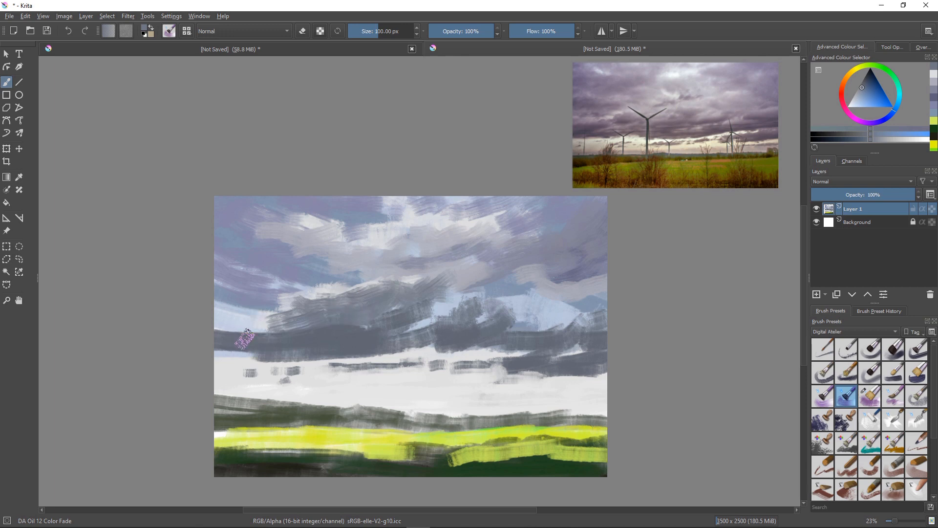
mouse_move(246, 337)
left_mouse_down()
mouse_move(254, 324)
mouse_move(218, 342)
left_mouse_up()
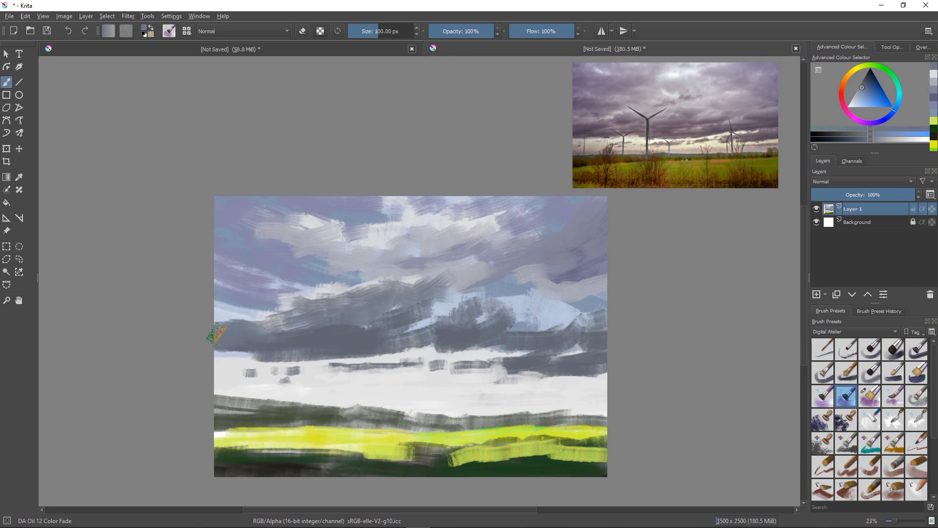
left_click_drag(257, 286, 224, 297)
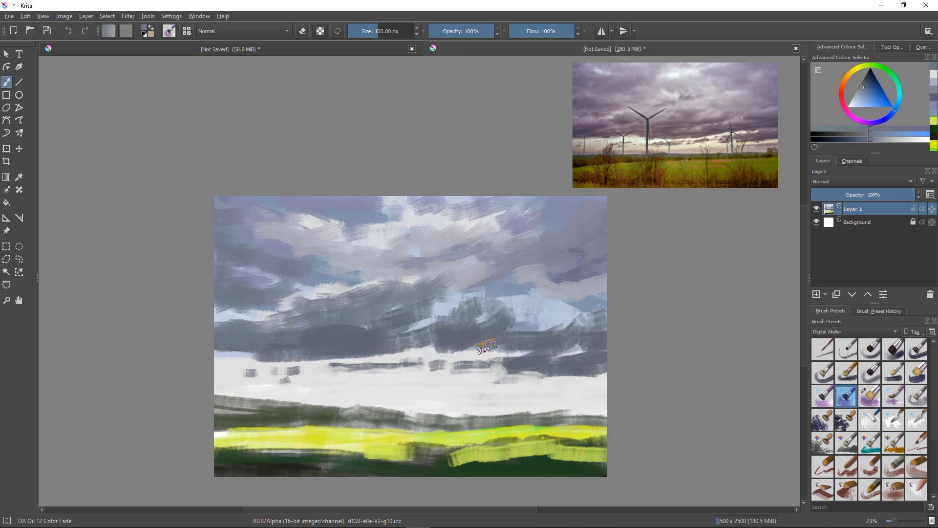
left_click(605, 362, "ctrl")
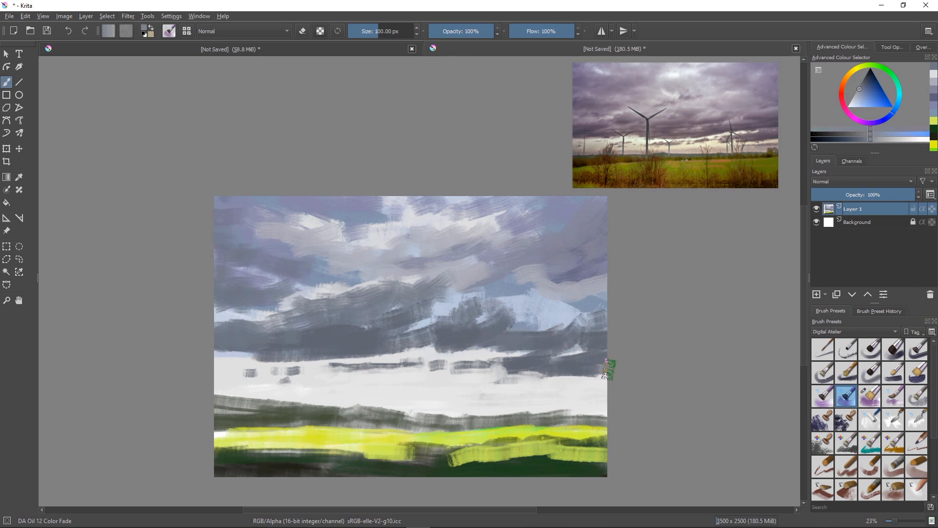
mouse_move(606, 371)
left_mouse_down()
mouse_move(563, 368)
mouse_move(576, 374)
left_mouse_up()
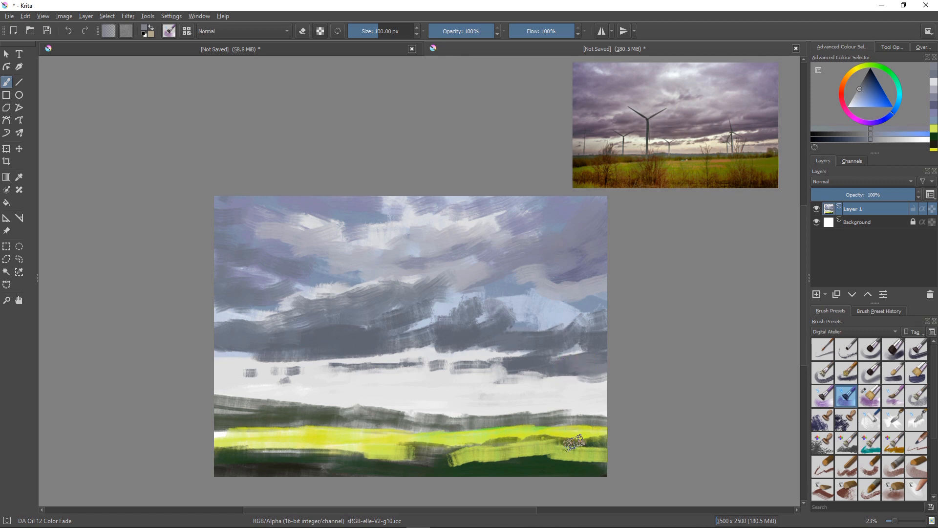
Mix a light, pale yellow and paint a first patch of warm glow in the white band above the horizon's right half.
left_click(536, 385, "ctrl")
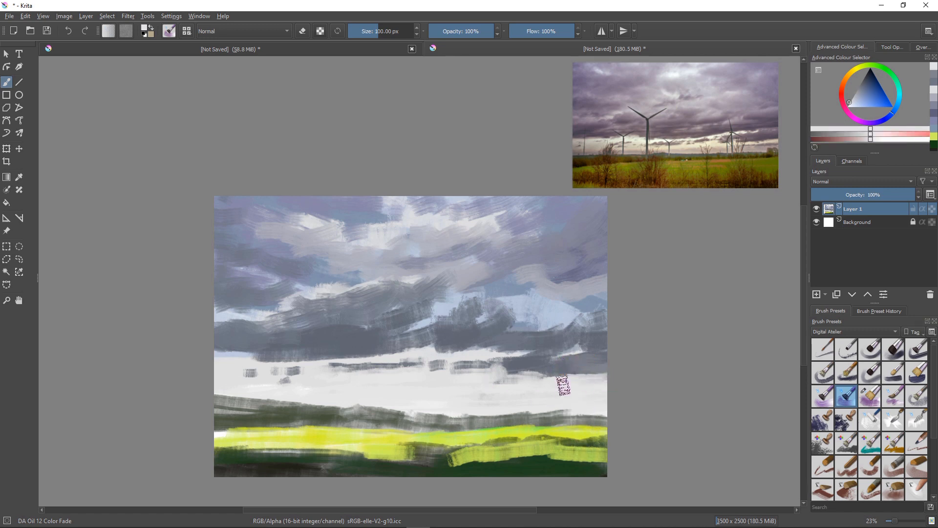
left_click(584, 374, "ctrl")
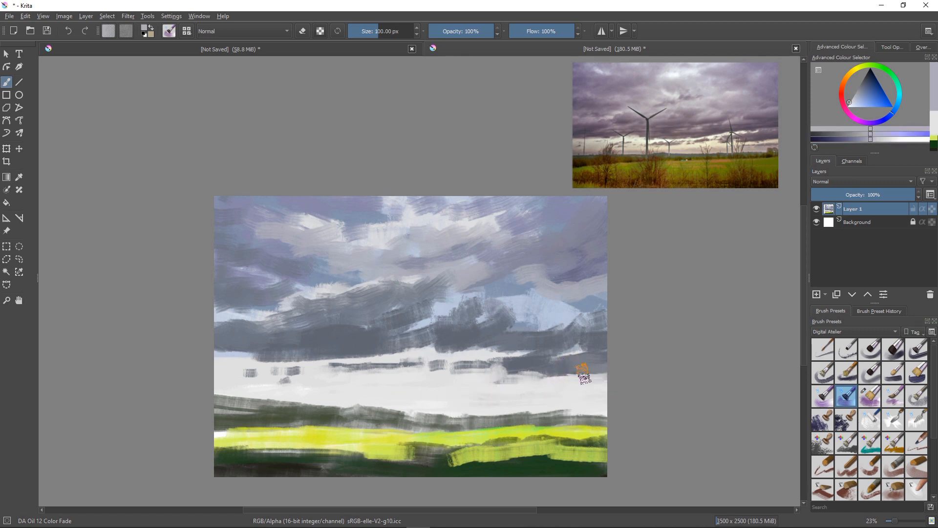
left_click(584, 375, "ctrl")
left_click(583, 374, "ctrl")
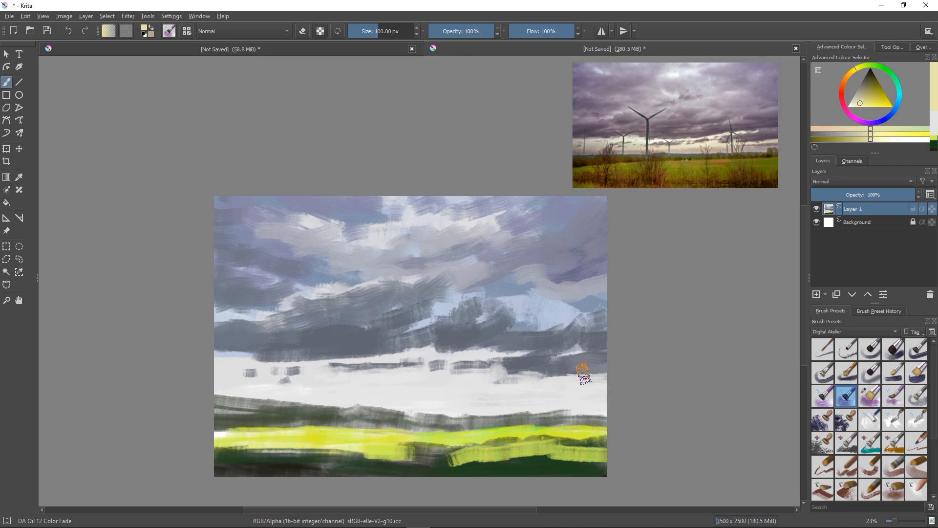
key("l")
key("l")
key("l")
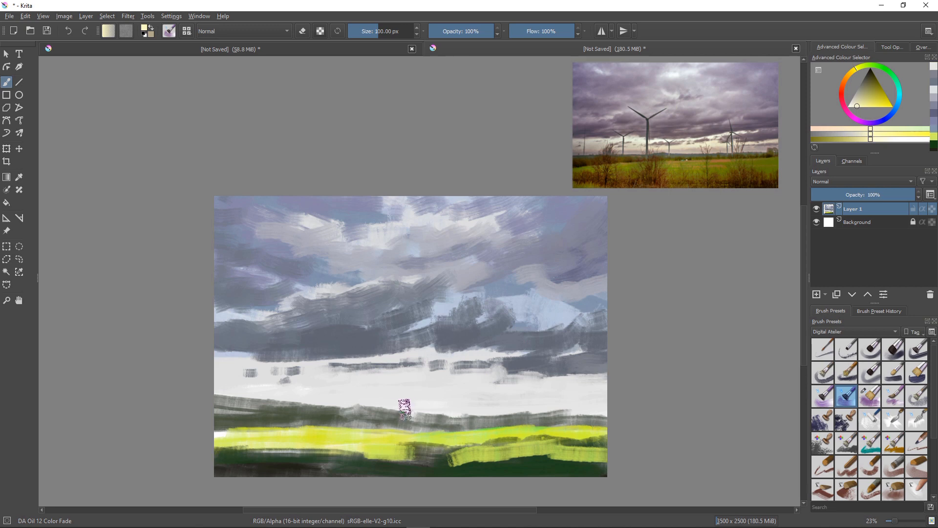
mouse_move(443, 388)
left_mouse_down()
mouse_move(590, 381)
mouse_move(518, 393)
left_mouse_up()
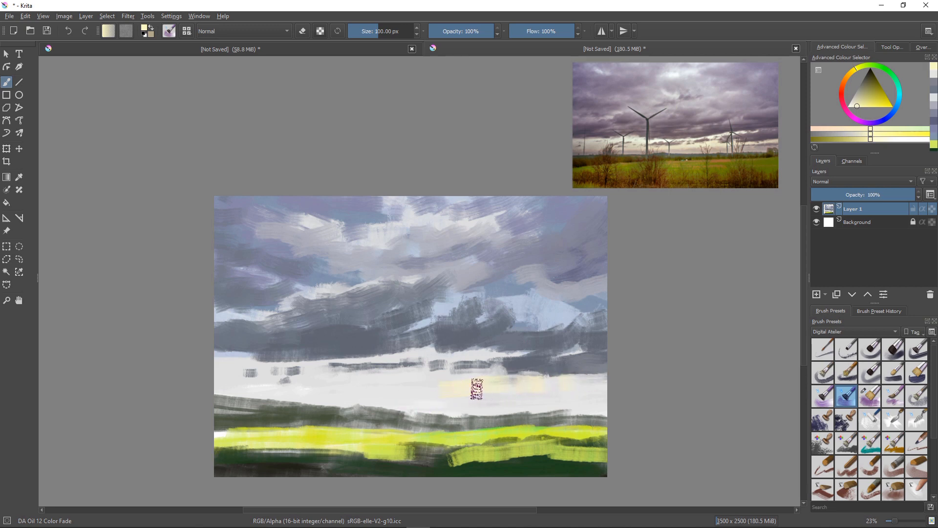
Reduce the brush size to 59 px and spread pale yellow strokes across the right part of the white horizon band.
key("bracketleft")
key("bracketleft")
key("bracketleft")
key("bracketleft")
key("bracketleft")
key("bracketleft")
key("bracketleft")
key("bracketleft")
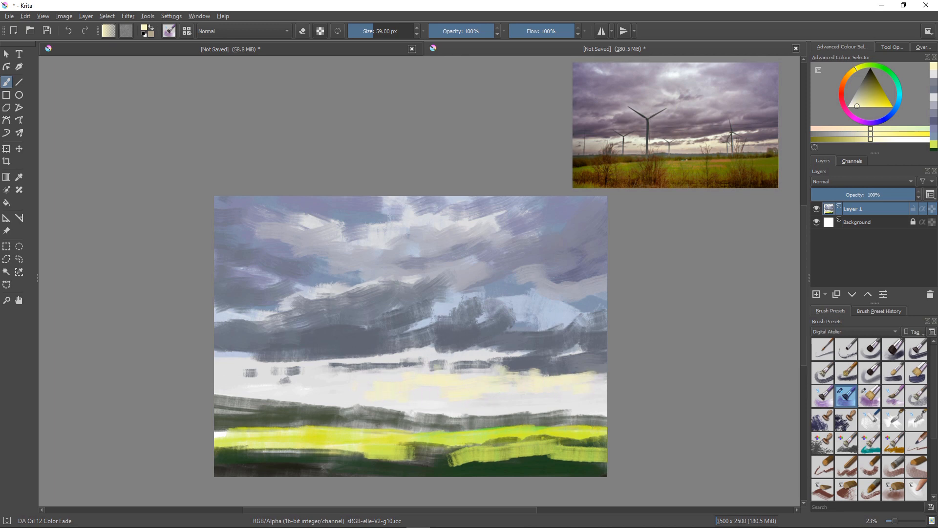
Sample a neutral off-white from the horizon band and soften the pale yellow glow, blending across to the band's left part.
left_click(490, 404, "ctrl")
left_click_drag(593, 387, 589, 392)
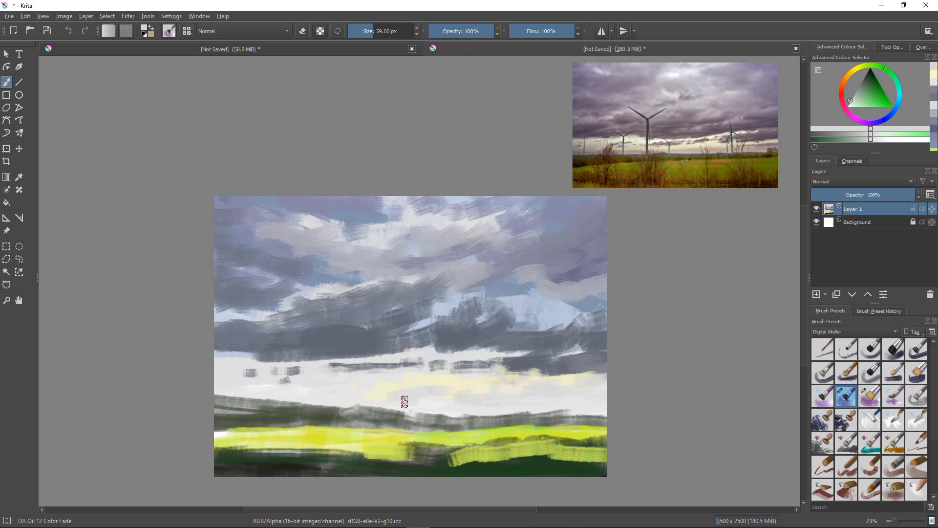
left_click_drag(394, 388, 277, 397)
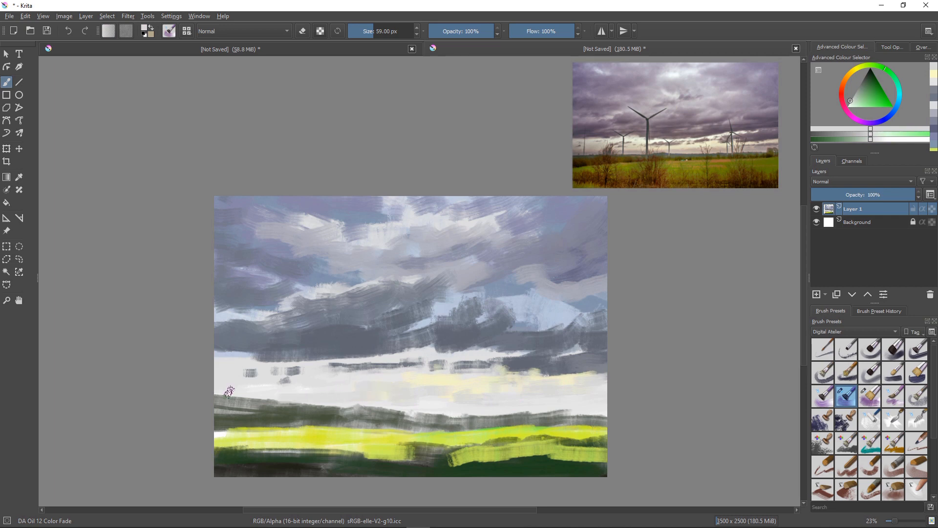
Sample mid-grey and near-white to reshape the small cloud marks in the left part of the white horizon band.
left_click(361, 367, "ctrl")
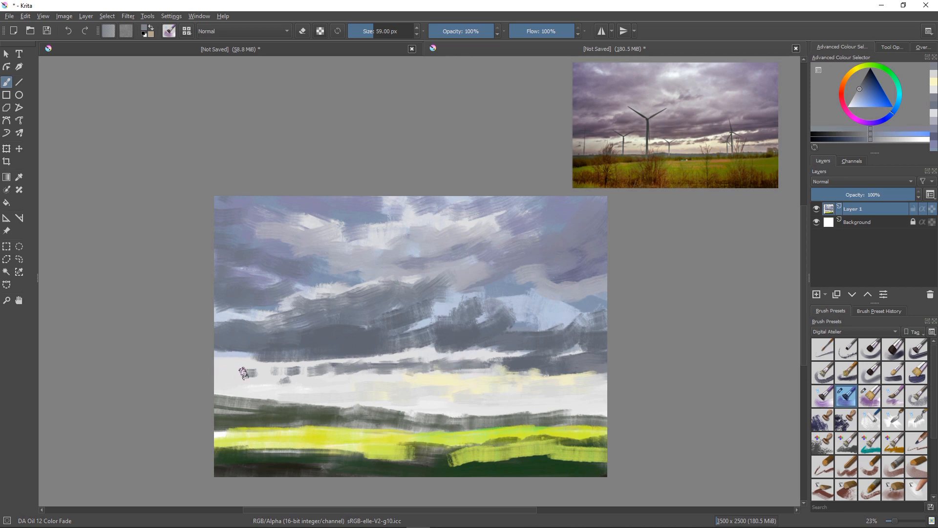
left_click(235, 369, "ctrl")
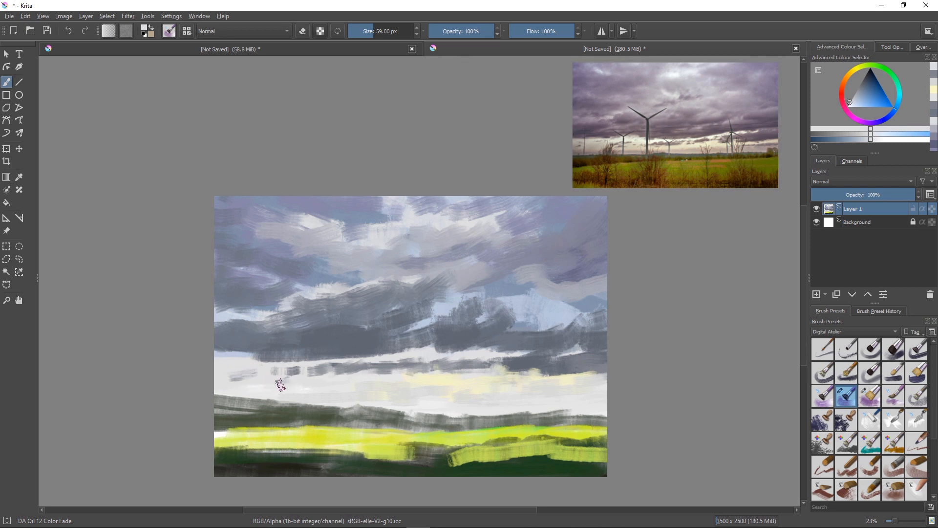
left_click_drag(367, 419, 417, 427)
Sample light blue and slate to repaint the blue gap right of centre and extend a pale streak through the dark cloud bank.
left_click(499, 311, "ctrl")
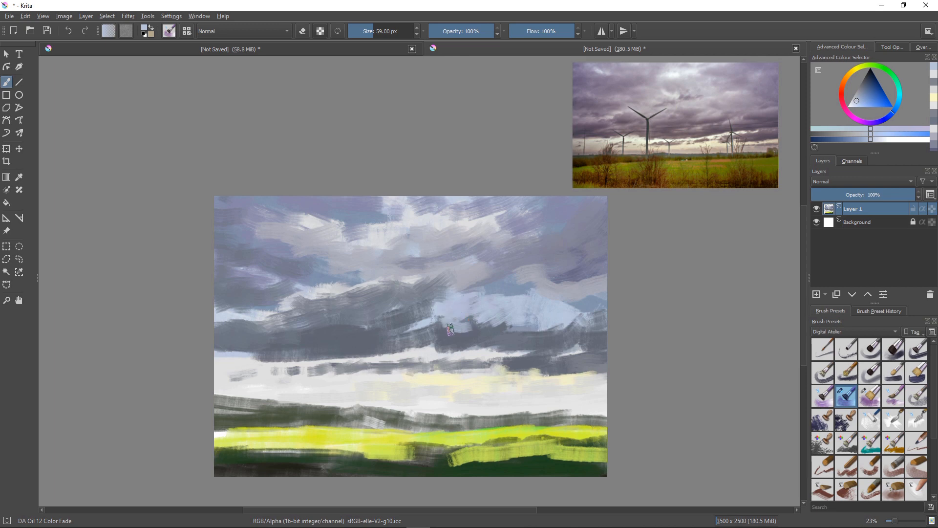
left_click(443, 333, "ctrl")
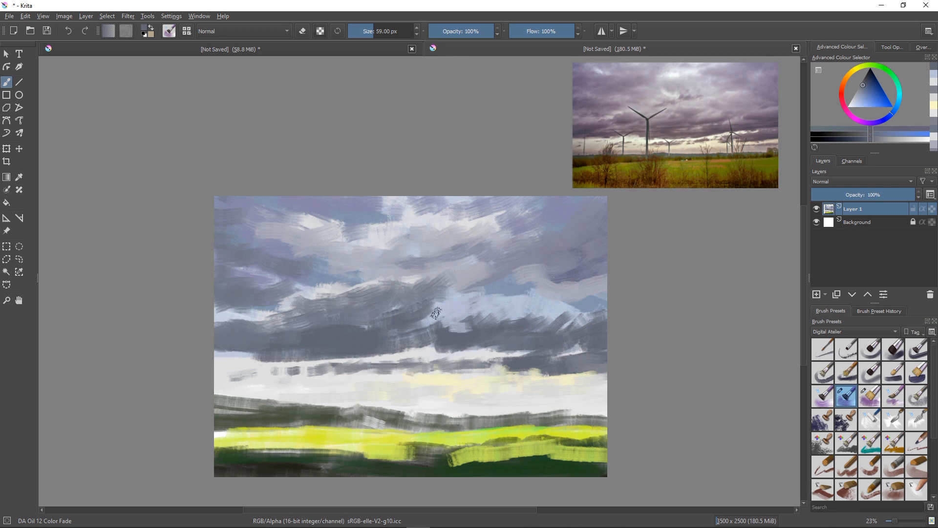
left_click(412, 321, "ctrl")
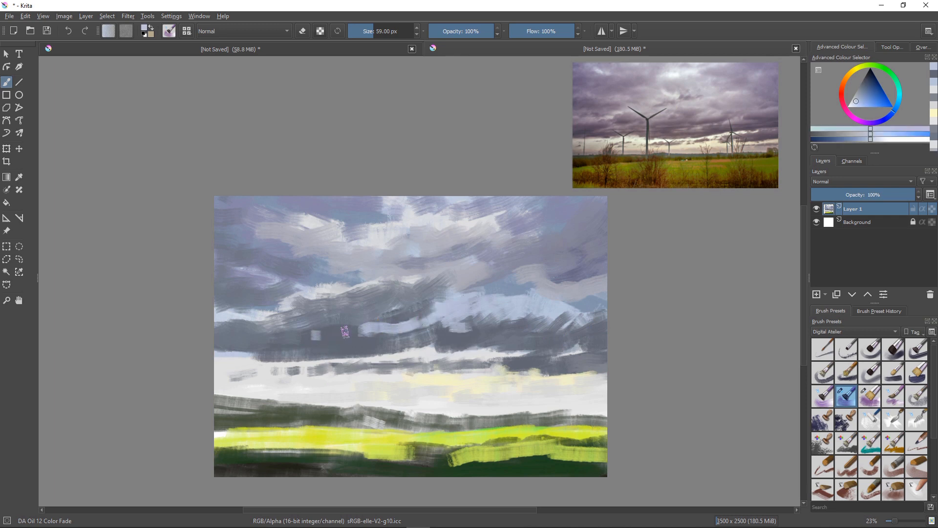
left_click_drag(345, 332, 310, 339)
Sample near-white from the upper clouds and brighten the white band's upper edge below the dark cloud bank.
left_click(383, 227, "ctrl")
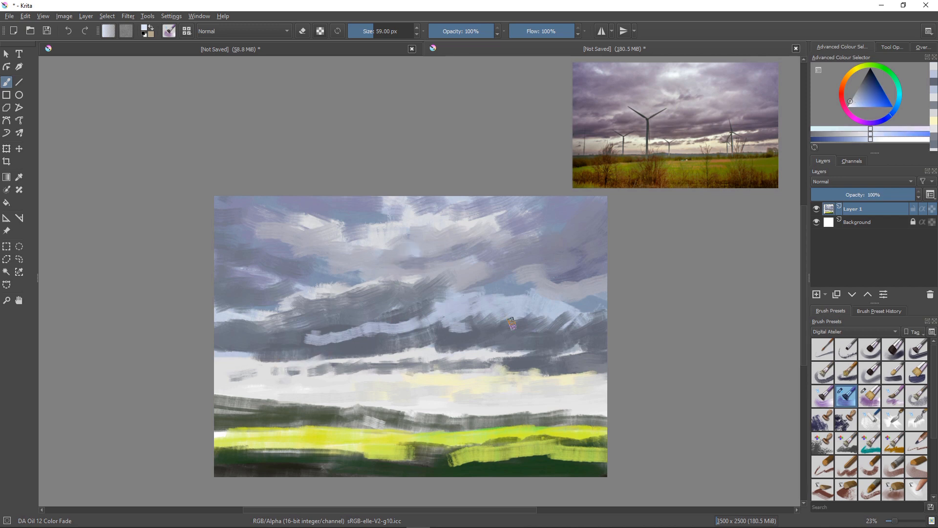
left_click_drag(338, 362, 321, 361)
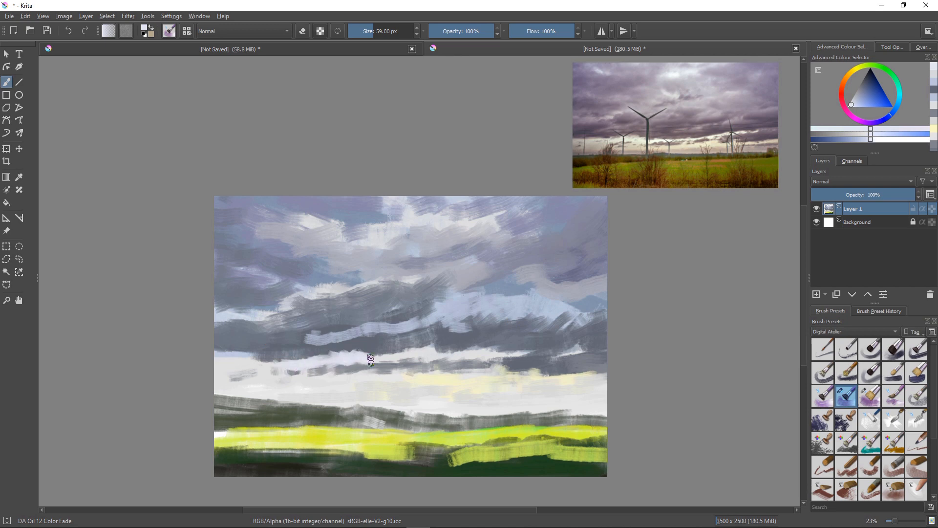
left_click_drag(371, 360, 408, 353)
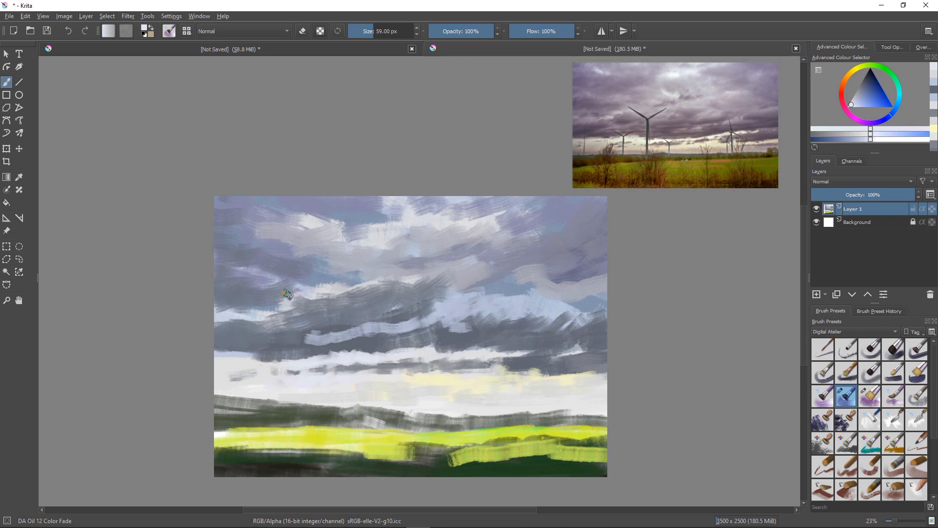
Sample light lavender-grey to stroke highlights on the left-centre cloud's upper edge, and blend them with slate grey.
left_click(315, 301, "ctrl")
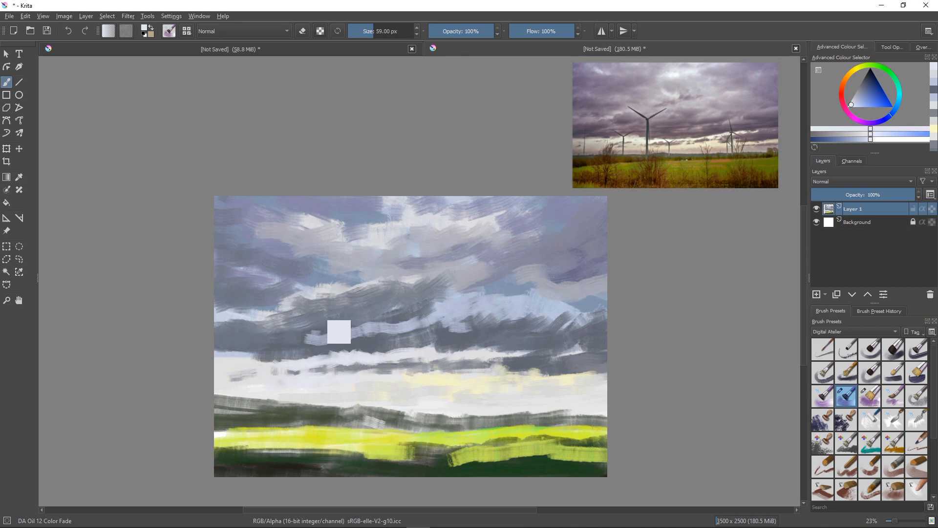
left_click(332, 290, "ctrl")
left_click_drag(340, 291, 322, 307)
left_click_drag(348, 292, 334, 308)
mouse_move(360, 292)
left_mouse_down()
mouse_move(349, 306)
mouse_move(374, 297)
left_mouse_up()
mouse_move(399, 275)
left_mouse_down()
mouse_move(376, 282)
mouse_move(390, 287)
mouse_move(379, 292)
mouse_move(349, 292)
left_mouse_up()
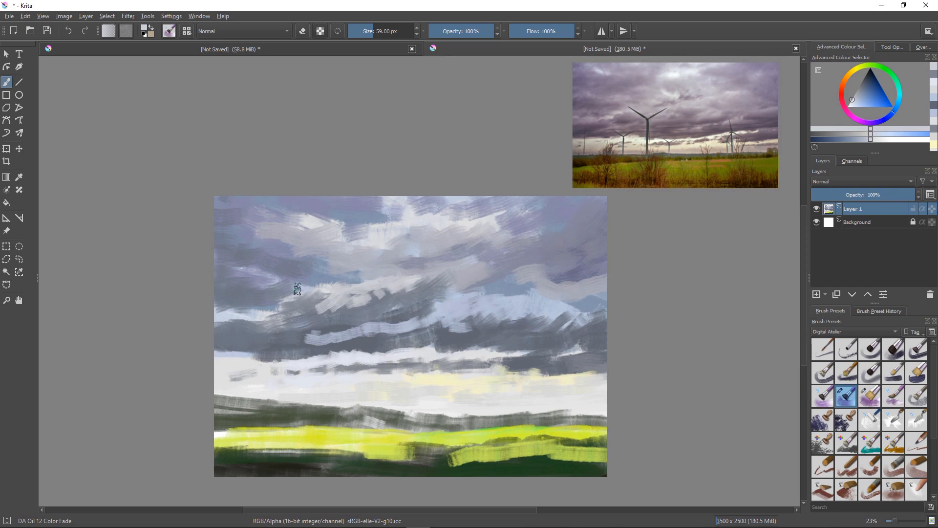
left_click(283, 331, "ctrl")
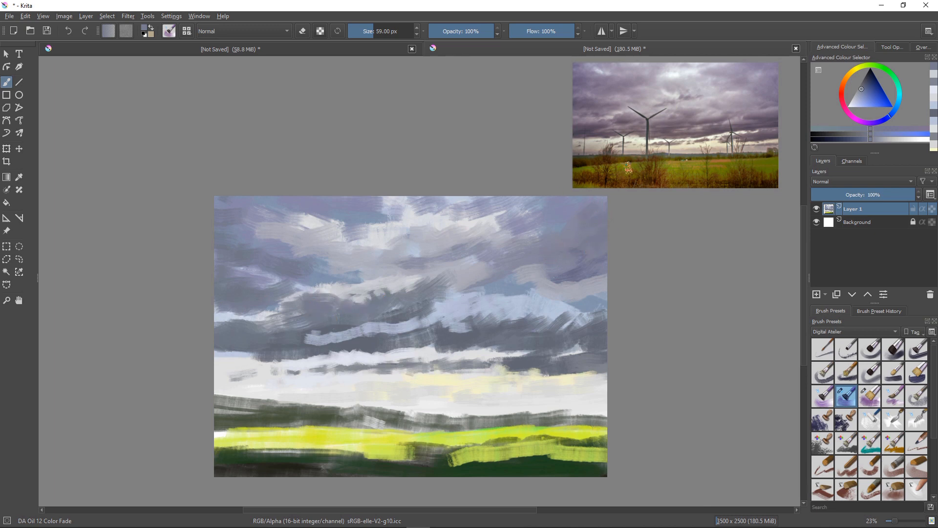
Sample dark slate tones and darken the clouds in the sky's upper-right corner, keeping the DA Oil 12 Color Fade brush.
left_click(643, 161, "ctrl")
mouse_move(590, 207)
left_mouse_down()
mouse_move(595, 231)
mouse_move(611, 234)
mouse_move(578, 252)
mouse_move(603, 215)
mouse_move(607, 198)
mouse_move(599, 198)
mouse_move(558, 224)
mouse_move(584, 205)
mouse_move(586, 242)
left_mouse_up()
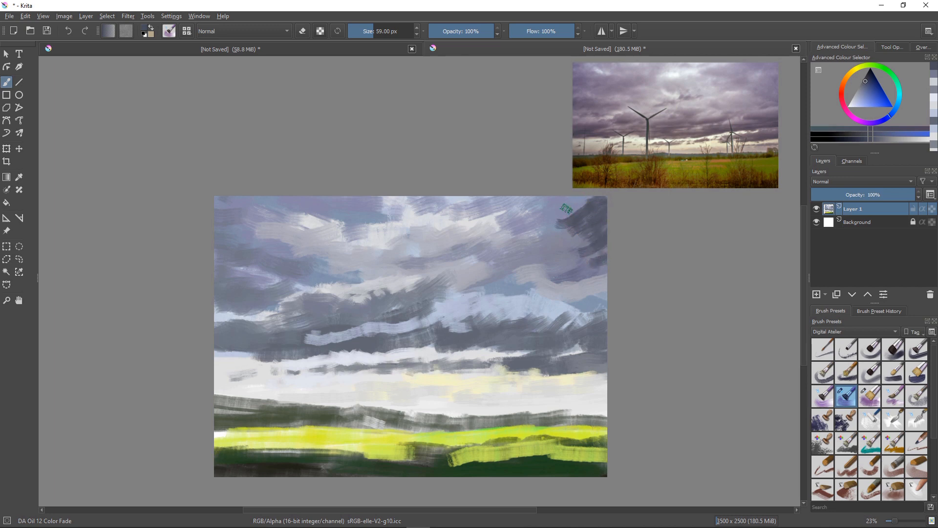
left_click(579, 202, "ctrl")
left_click_drag(588, 197, 579, 212)
mouse_move(592, 204)
left_mouse_down()
mouse_move(527, 224)
mouse_move(575, 229)
left_mouse_up()
left_click(568, 229, "ctrl")
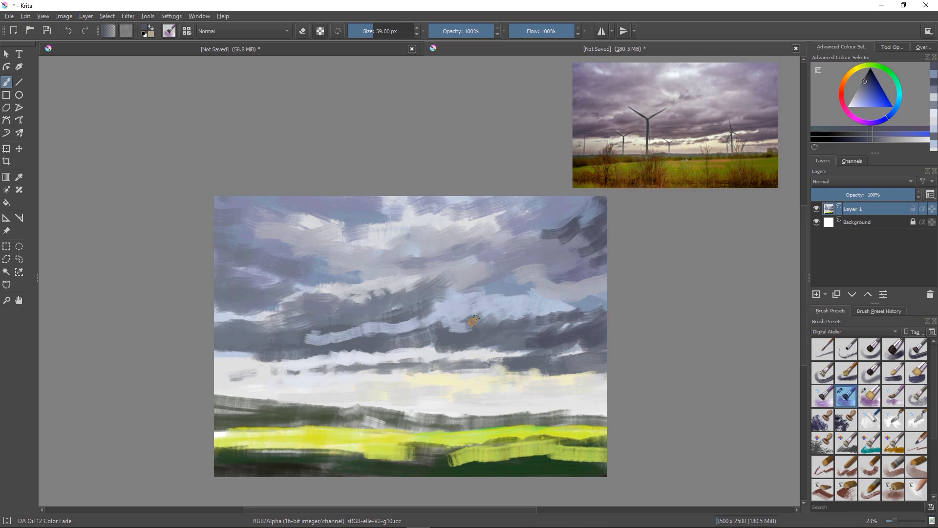
left_click_drag(543, 233, 533, 237)
left_click(869, 395)
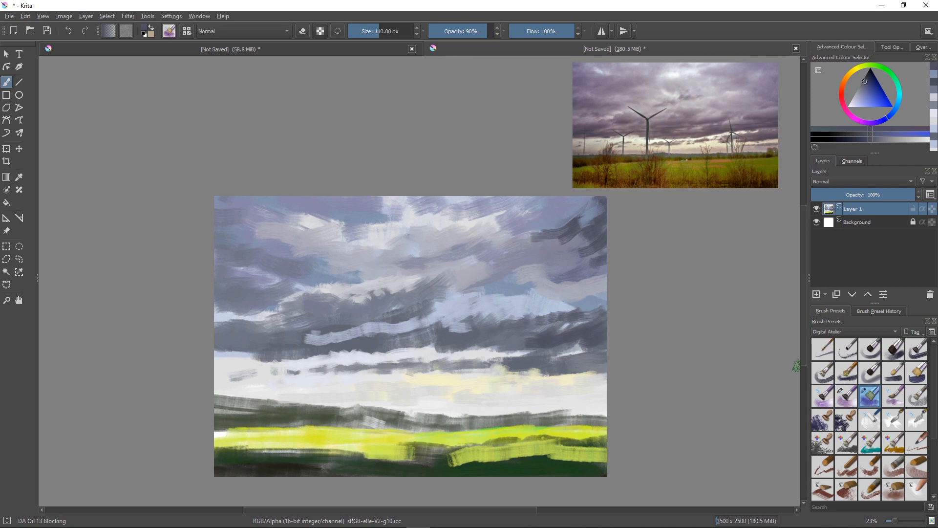
key("slash")
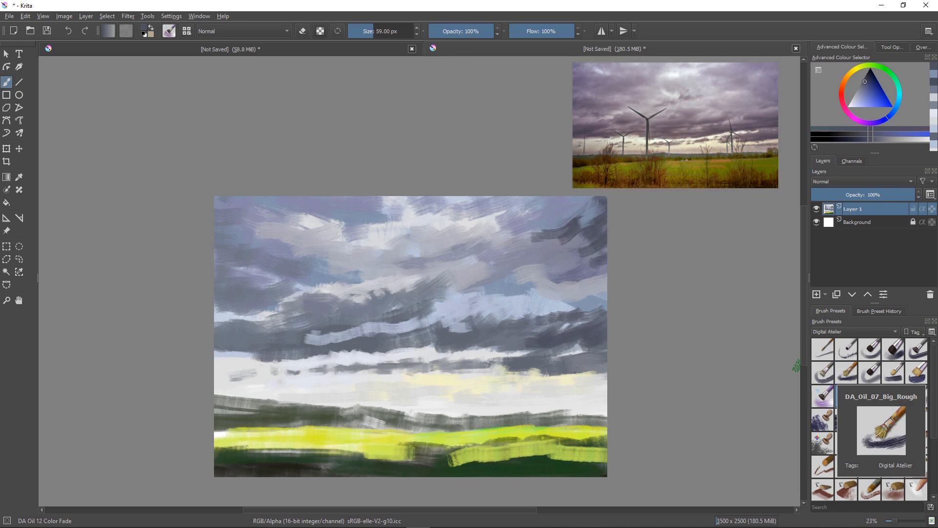
Sample light grey, dark slate and purple-grey to shape the lower edge of the dark upper-right cloud.
left_click(517, 230, "ctrl")
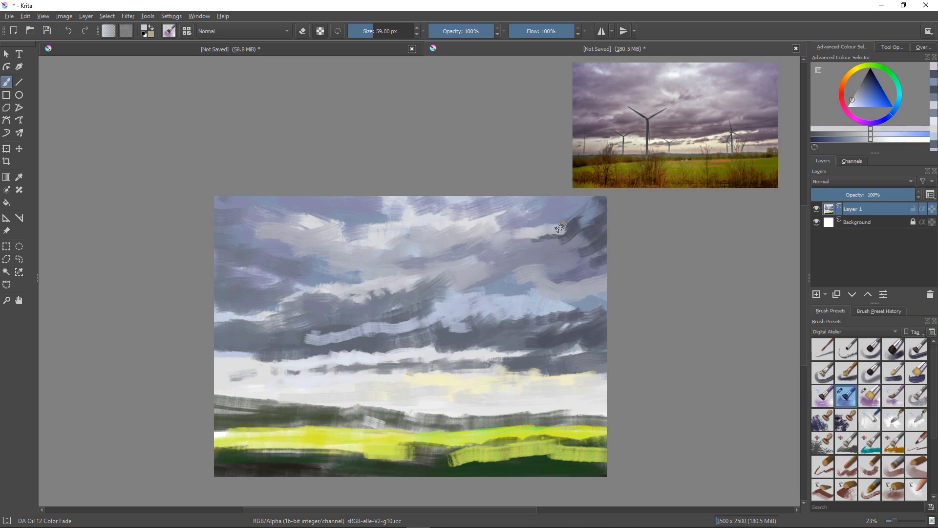
mouse_move(535, 238)
left_mouse_down()
mouse_move(575, 220)
mouse_move(527, 242)
left_mouse_up()
left_click(574, 228, "ctrl")
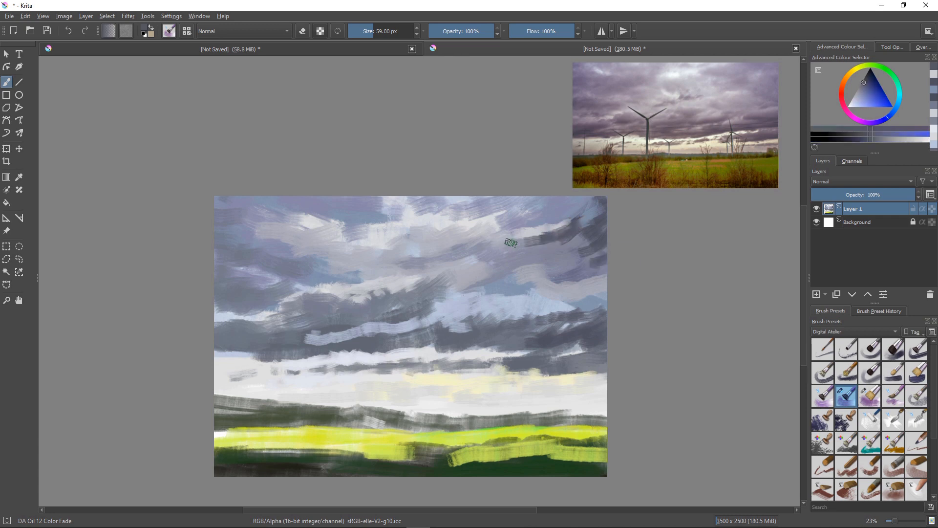
left_click(557, 253, "ctrl")
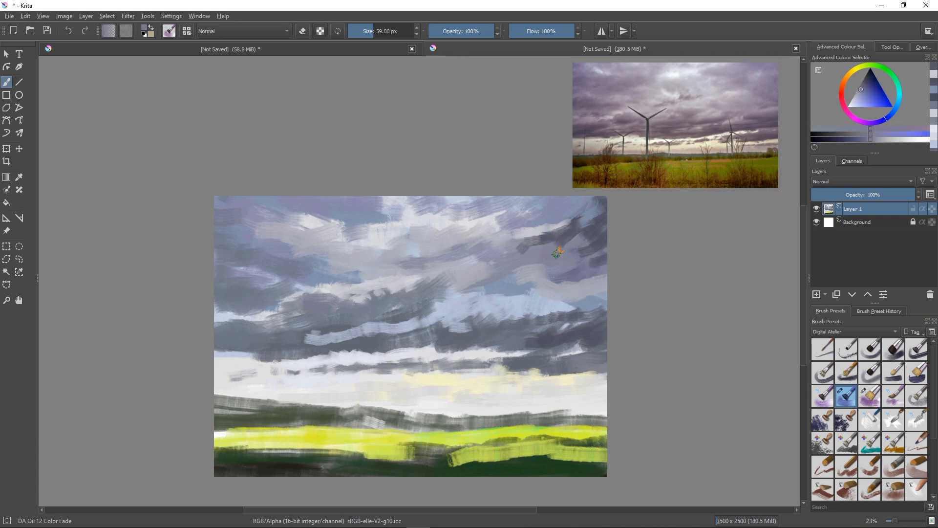
left_click_drag(569, 238, 537, 243)
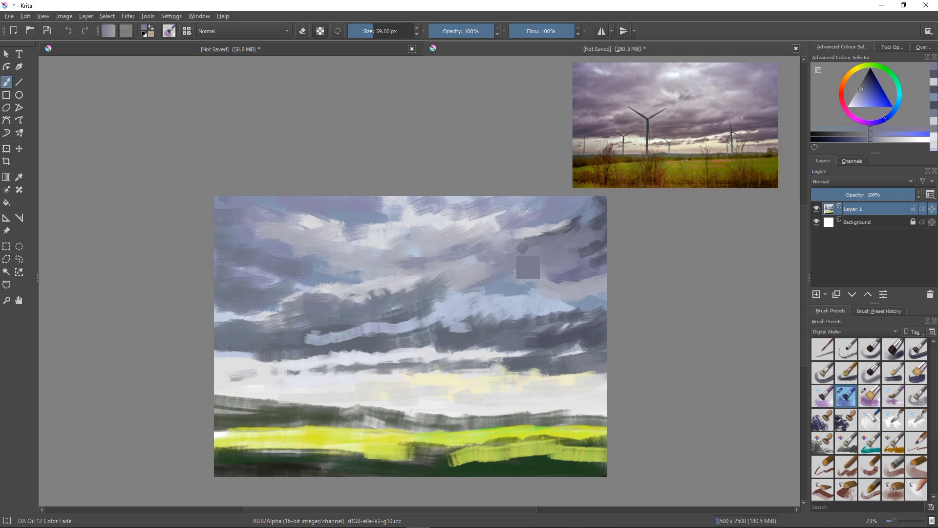
Sample light lavender and near-white to blend and highlight the clouds in the sky's upper-right half.
left_click(502, 241, "ctrl")
left_click_drag(538, 253, 524, 256)
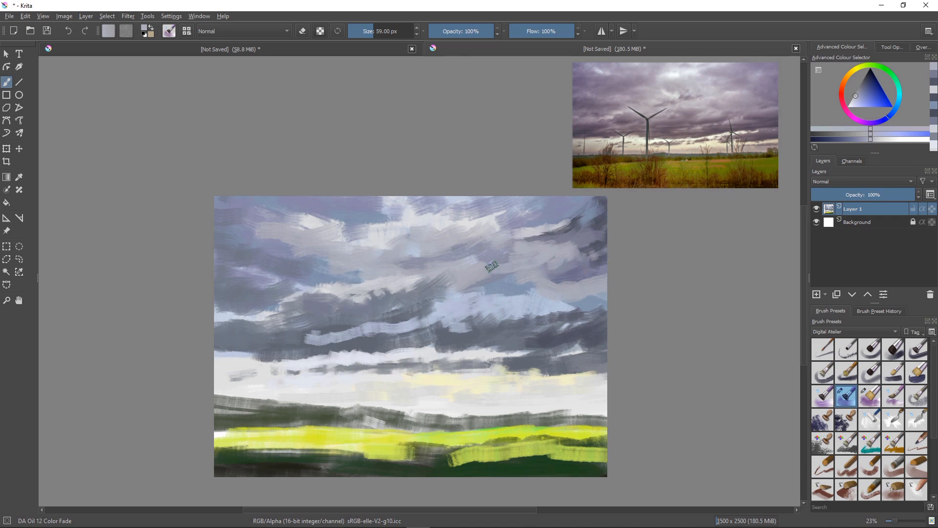
left_click(496, 259, "ctrl")
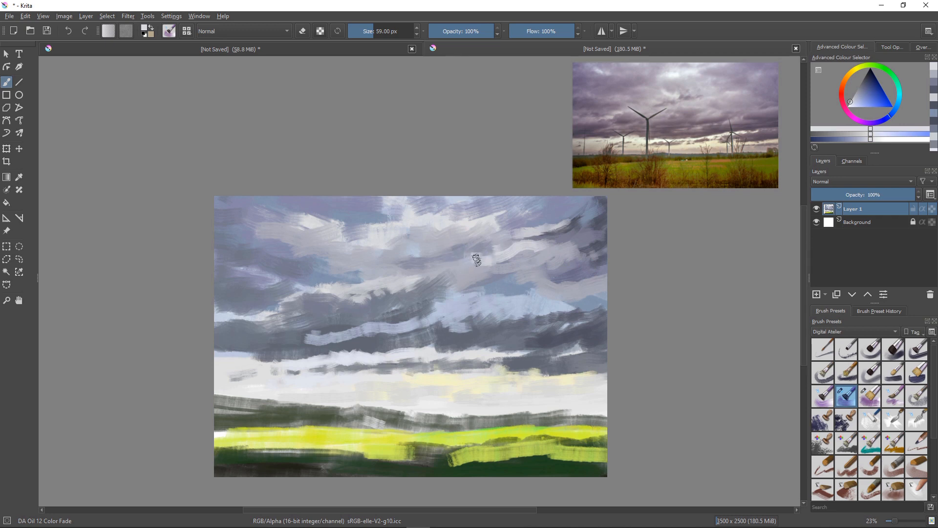
mouse_move(561, 207)
left_mouse_down()
mouse_move(561, 217)
mouse_move(572, 216)
left_mouse_up()
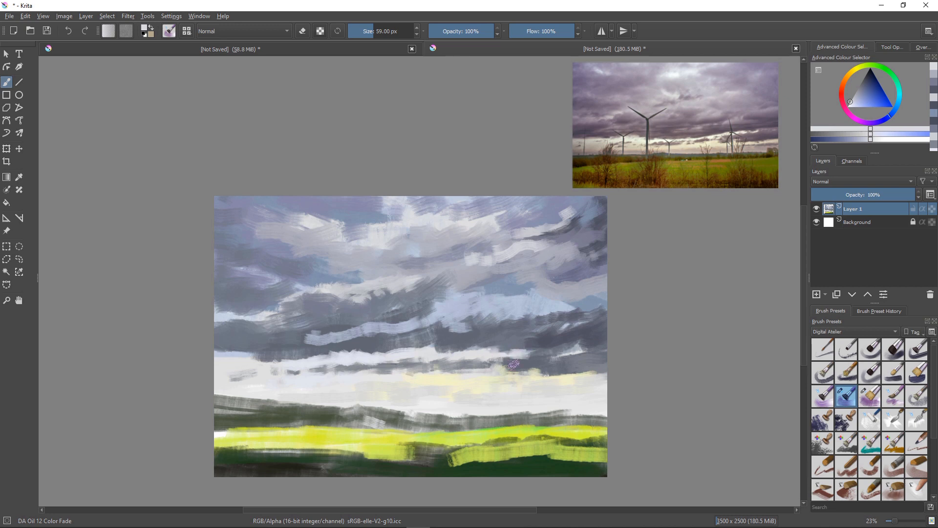
Reduce the brush size to 32 px and paint near-white streaks into the dark cloud at the lower band's right end.
key("bracketleft")
key("bracketleft")
key("bracketleft")
key("bracketleft")
key("bracketleft")
key("bracketleft")
key("bracketleft")
key("bracketleft")
mouse_move(542, 348)
left_mouse_down()
mouse_move(522, 350)
mouse_move(551, 354)
mouse_move(569, 340)
mouse_move(547, 342)
mouse_move(575, 344)
mouse_move(514, 350)
left_mouse_up()
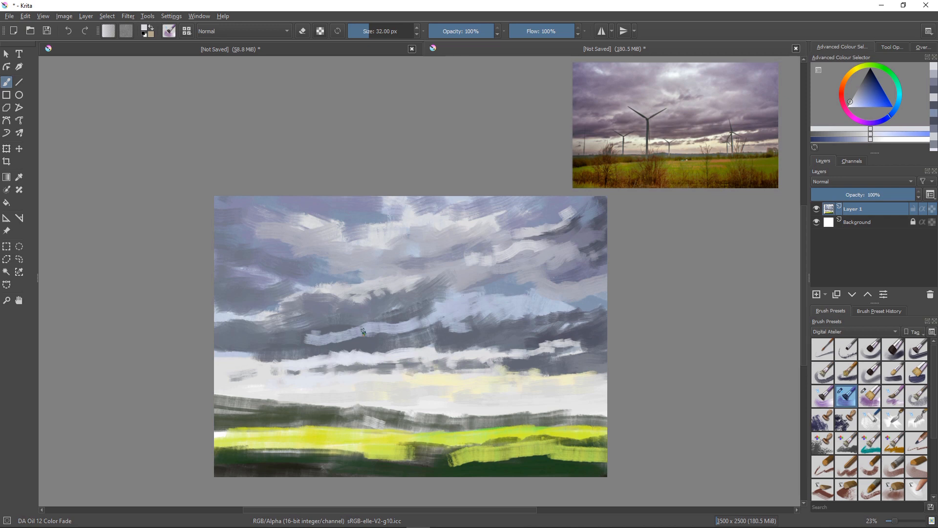
Sample slate grey and break up the long pale blue streak across the centre of the dark cloud bank.
left_click_drag(376, 321, 356, 323)
left_click(348, 326, "ctrl")
mouse_move(348, 329)
left_mouse_down()
mouse_move(409, 325)
mouse_move(401, 324)
left_mouse_up()
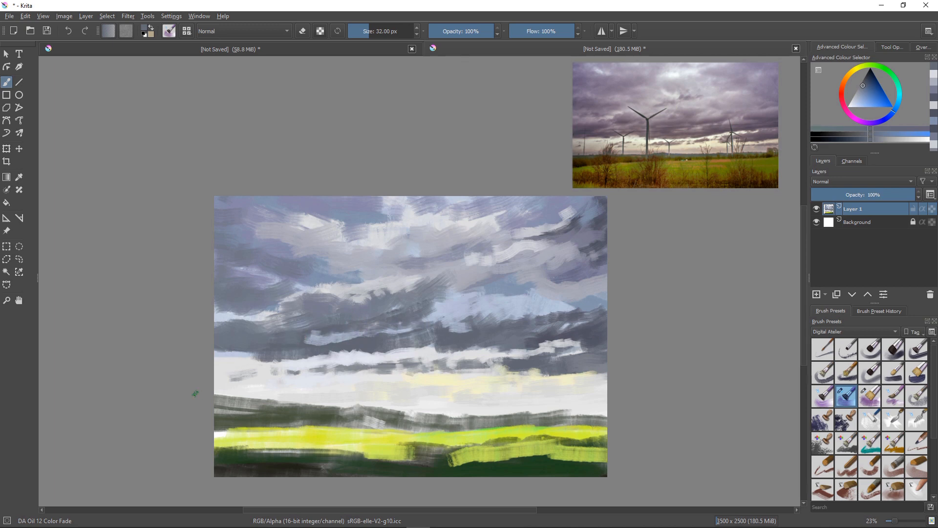
mouse_move(311, 334)
left_mouse_down()
mouse_move(320, 337)
mouse_move(307, 341)
left_mouse_up()
Sample light blue-grey and paint thin horizontal streaks through the left part of the dark cloud bank.
left_click(333, 342, "ctrl")
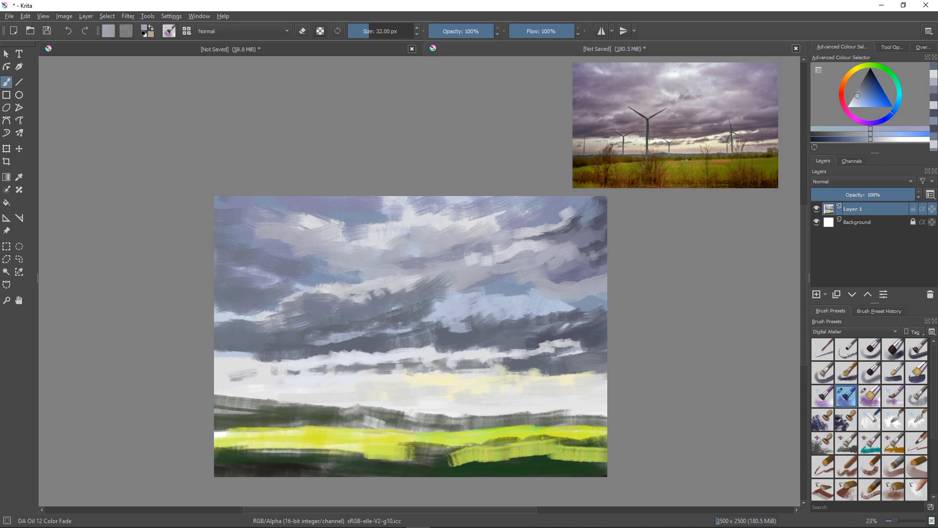
left_click_drag(318, 341, 277, 347)
mouse_move(284, 343)
left_mouse_down()
mouse_move(305, 344)
mouse_move(260, 343)
left_mouse_up()
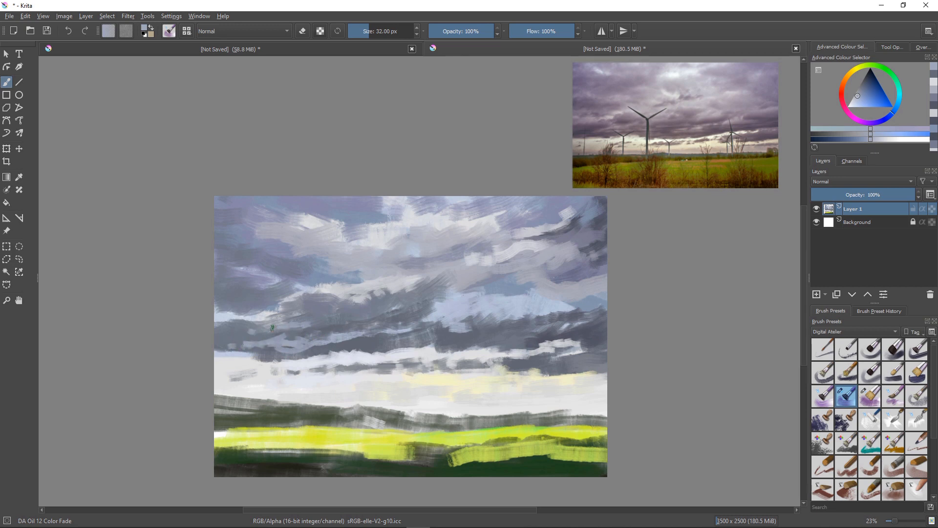
left_click_drag(313, 325, 351, 326)
Sample the pale yellow glow and add warm strokes along the white cloud edge and the horizon band's centre-left part.
left_click(429, 379, "ctrl")
left_click_drag(357, 357, 352, 360)
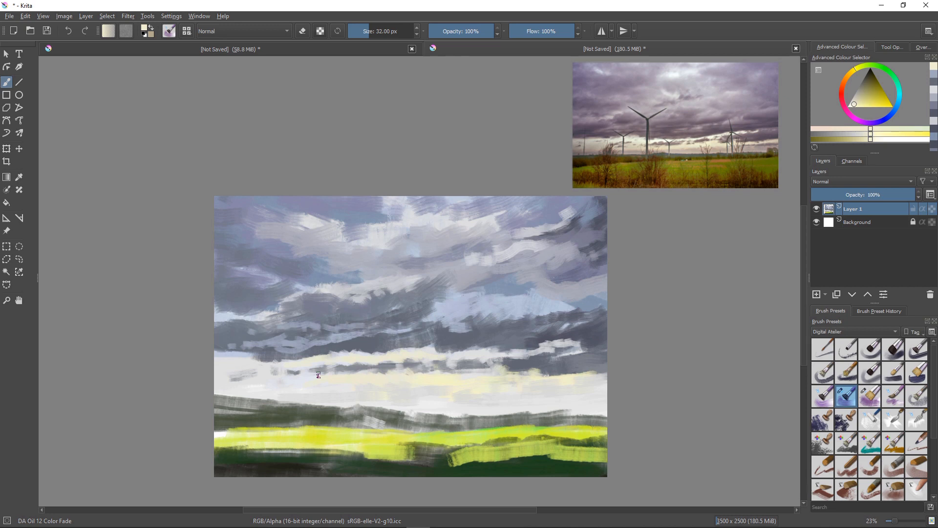
Mix a dark teal and paint a first patch on the distant hills at the right.
key("d")
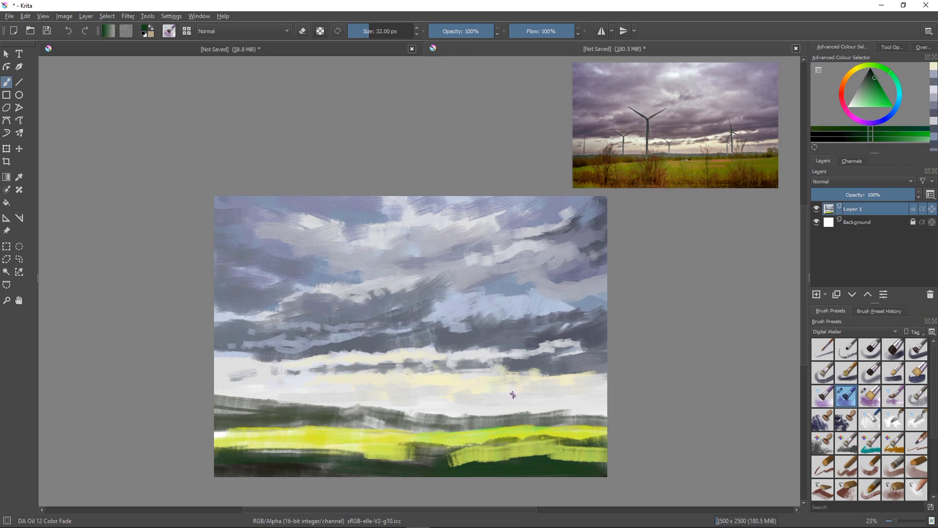
left_click(899, 93)
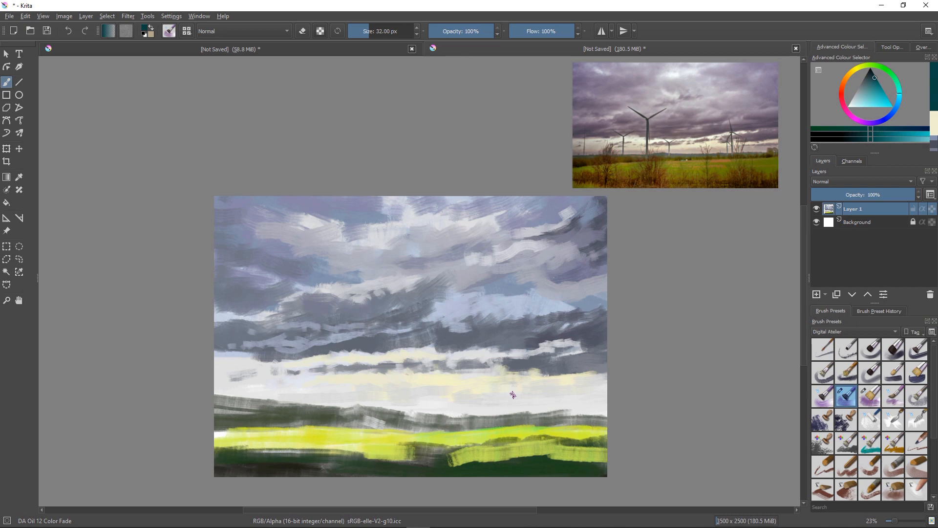
left_click(878, 81)
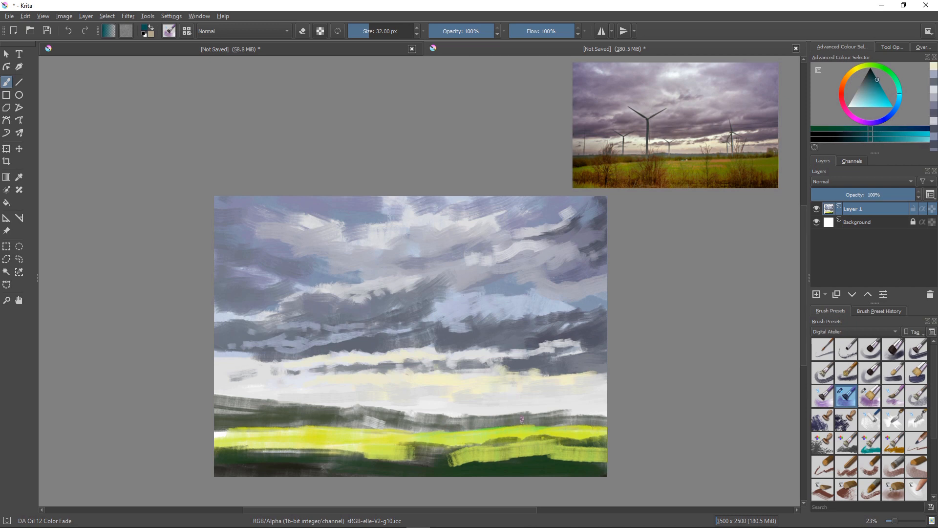
mouse_move(522, 419)
left_mouse_down()
mouse_move(562, 418)
mouse_move(515, 424)
mouse_move(549, 418)
mouse_move(567, 427)
left_mouse_up()
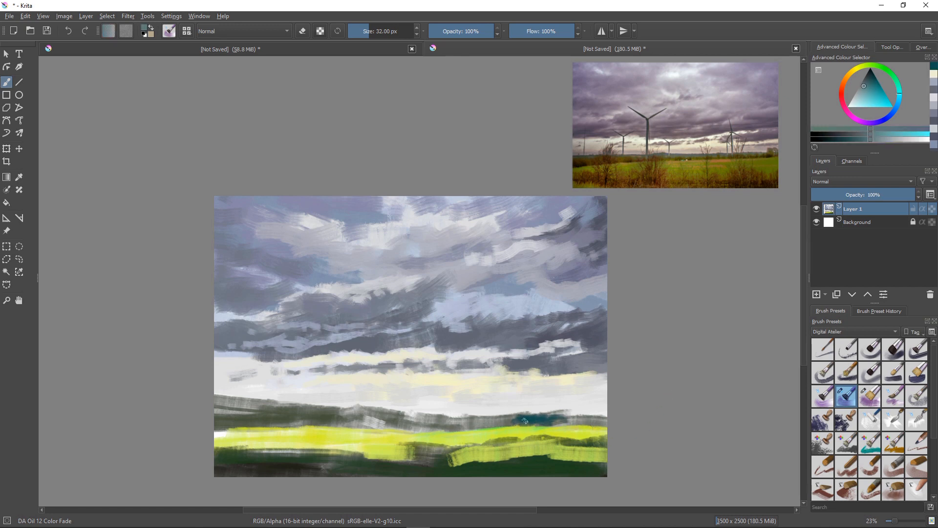
Spread muted grey-teal over the right-hand distant hills, and lighten the colour for pale strokes along them.
mouse_move(533, 419)
left_mouse_down()
mouse_move(605, 418)
mouse_move(496, 422)
mouse_move(553, 424)
mouse_move(487, 415)
left_mouse_up()
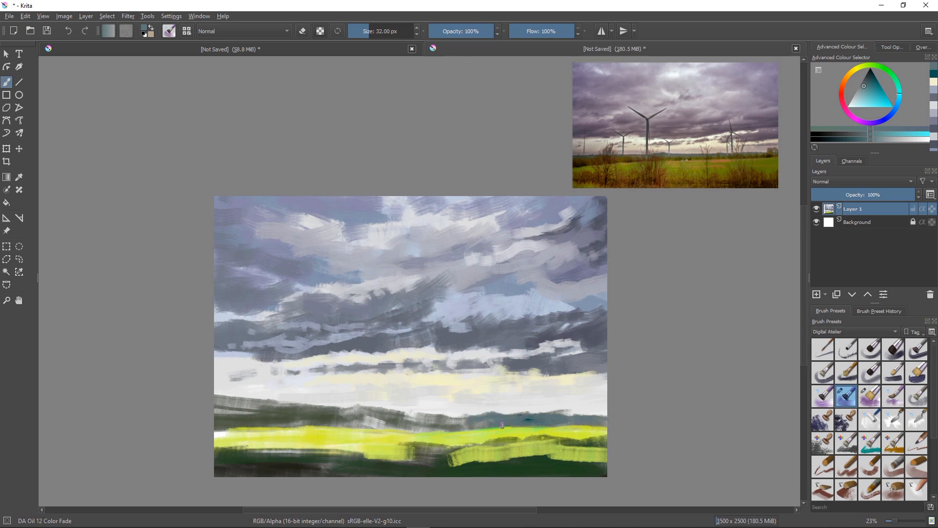
mouse_move(473, 416)
left_mouse_down()
mouse_move(433, 417)
mouse_move(550, 419)
left_mouse_up()
key("l")
key("l")
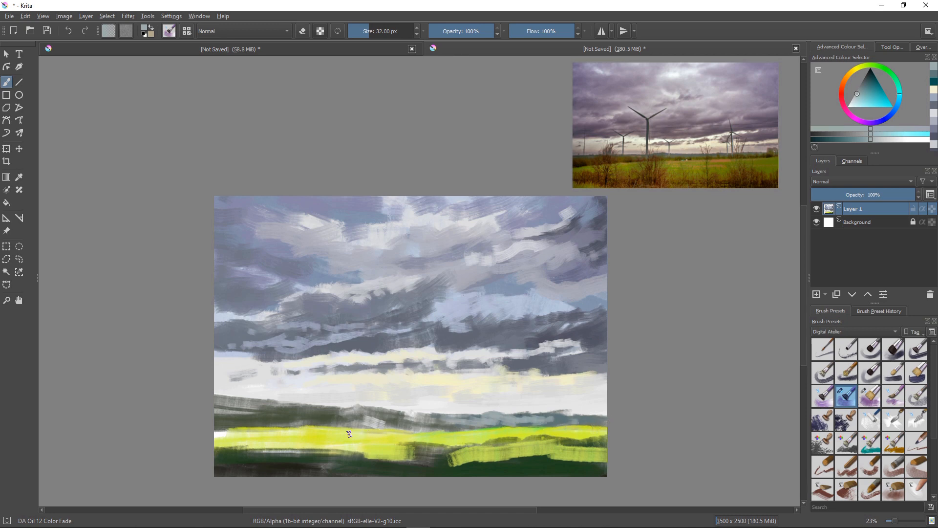
Extend the pale grey-teal strokes over the centre-left part of the distant hills.
mouse_move(371, 413)
left_mouse_down()
mouse_move(287, 406)
mouse_move(376, 416)
mouse_move(379, 426)
left_mouse_up()
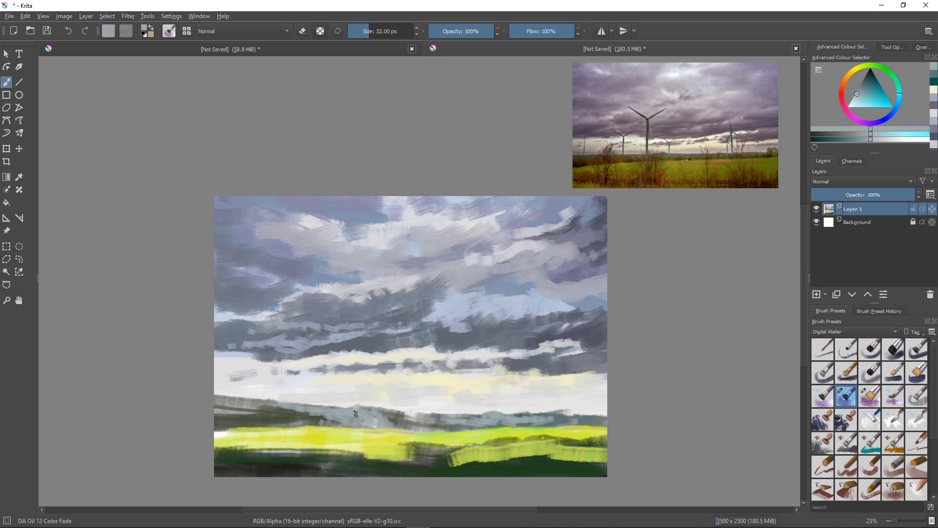
key("slash")
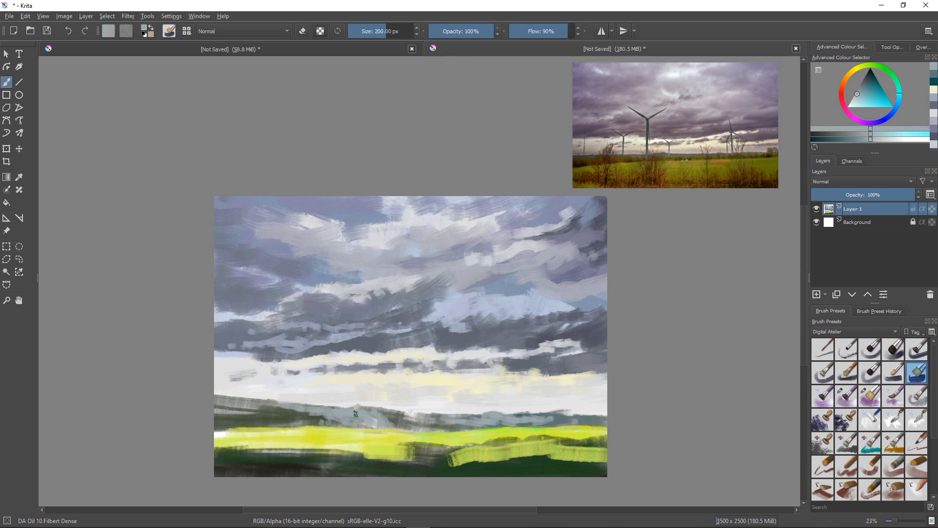
mouse_move(517, 467)
left_mouse_down()
mouse_move(508, 448)
mouse_move(517, 469)
left_mouse_up()
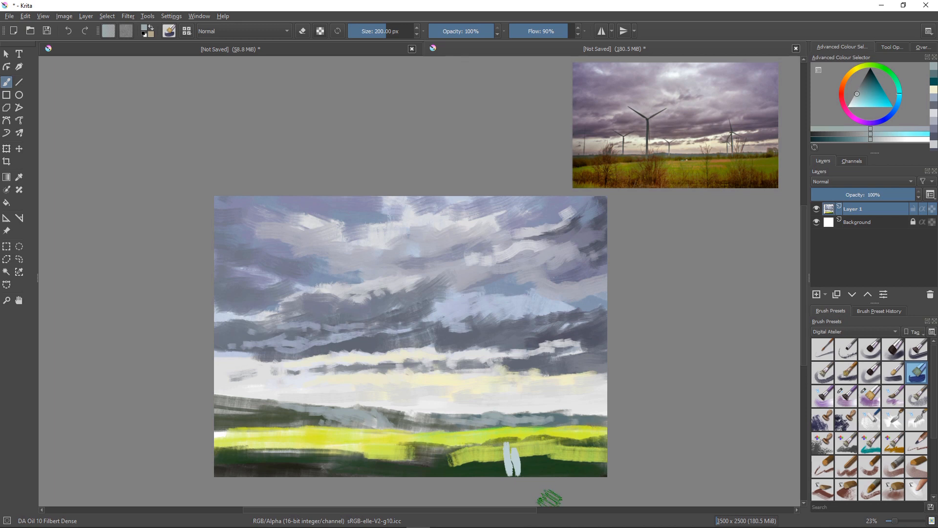
left_click_drag(534, 441, 523, 472)
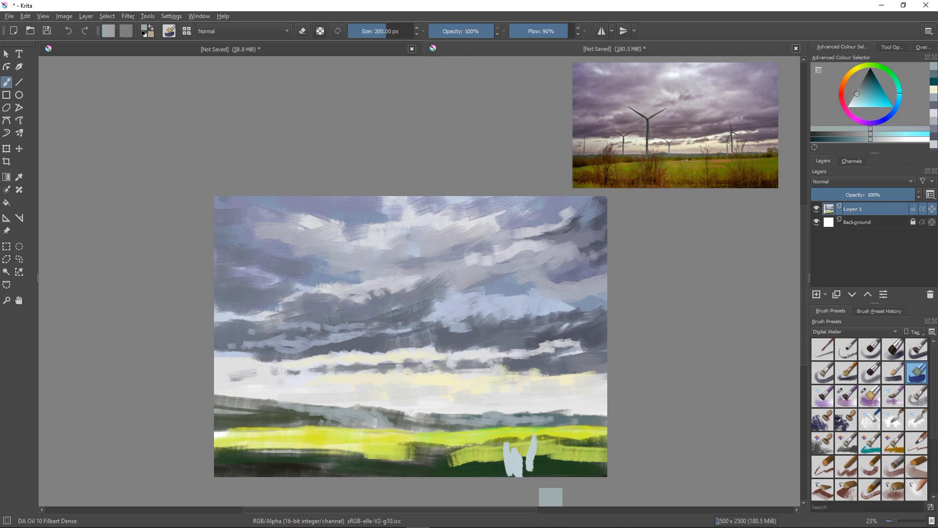
key("ctrl+z")
key("ctrl+z")
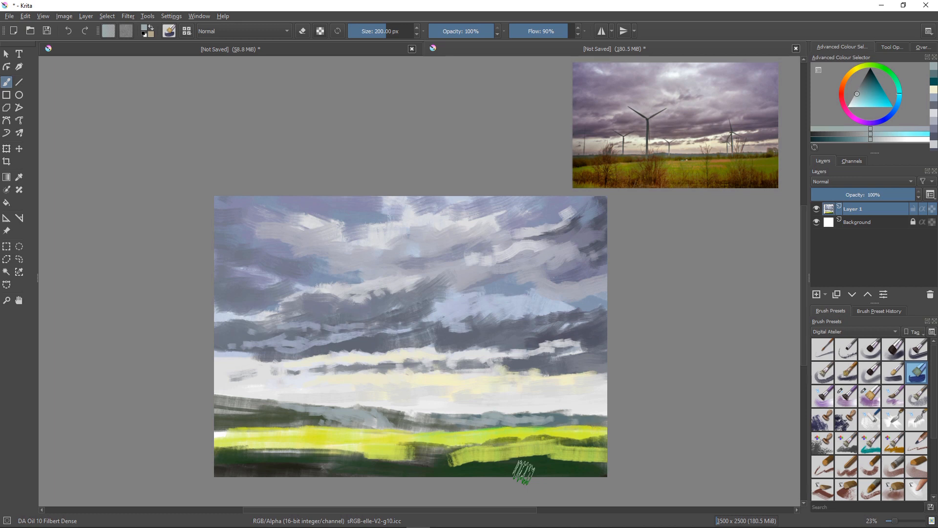
Blend the cloud strokes in the left and upper sky with the DA Oil 19 Palette Knife preset.
left_click(893, 420)
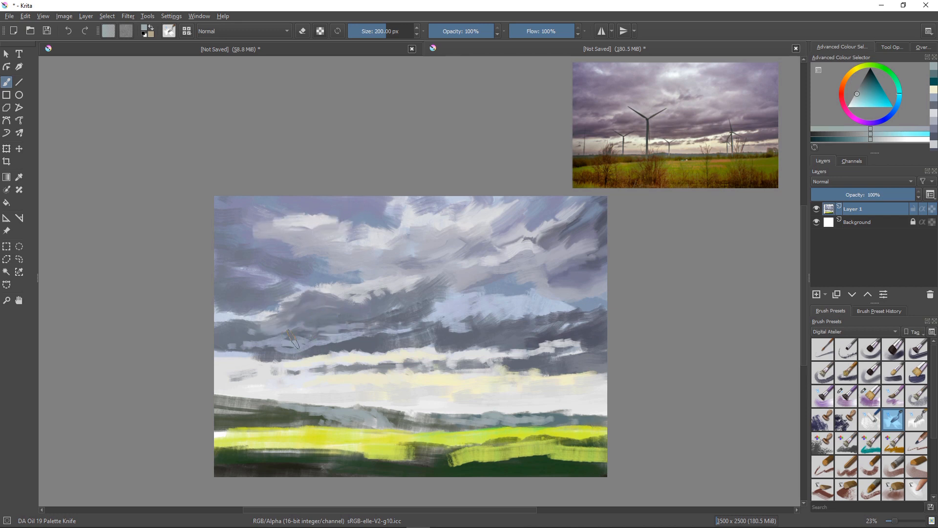
mouse_move(293, 339)
left_mouse_down()
mouse_move(293, 348)
mouse_move(254, 357)
mouse_move(241, 340)
mouse_move(194, 346)
mouse_move(226, 349)
mouse_move(222, 334)
mouse_move(237, 333)
left_mouse_up()
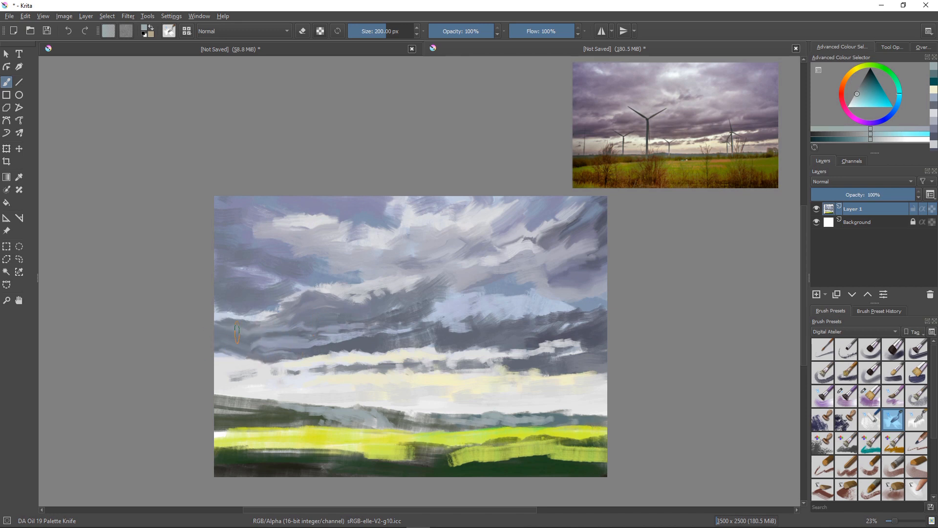
mouse_move(307, 216)
left_mouse_down()
mouse_move(251, 215)
mouse_move(309, 242)
mouse_move(231, 223)
mouse_move(306, 250)
left_mouse_up()
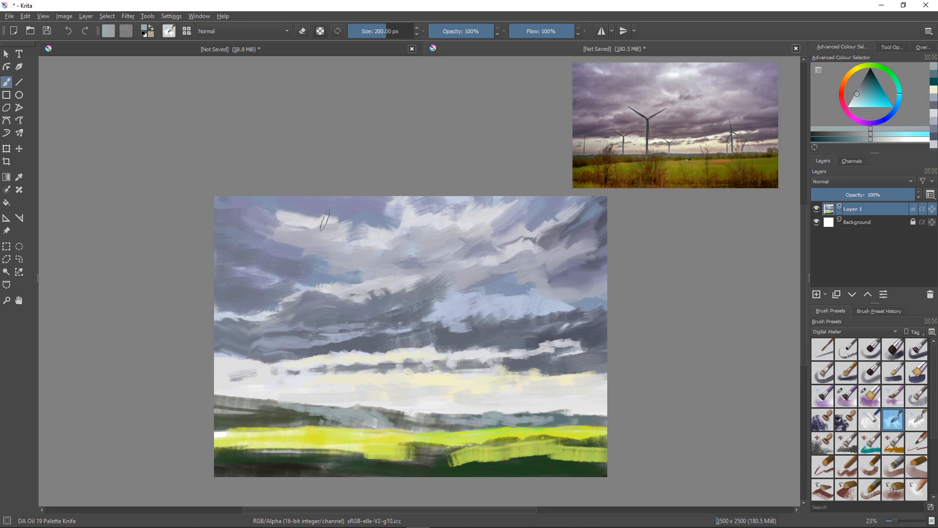
left_click_drag(322, 209, 358, 219)
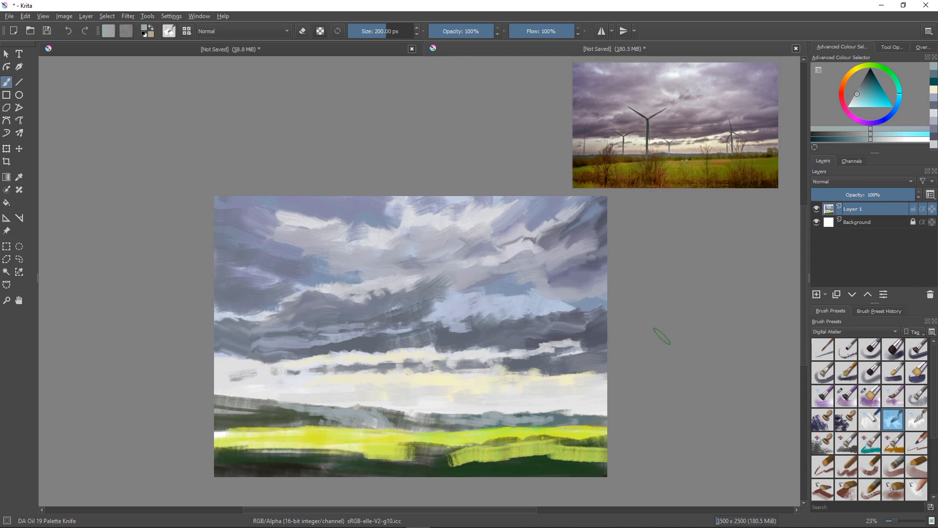
Mix a dark navy and paint streaks along the underside of the dark cloud bank with the DA Oil 11 Rake Wet brush.
key("slash")
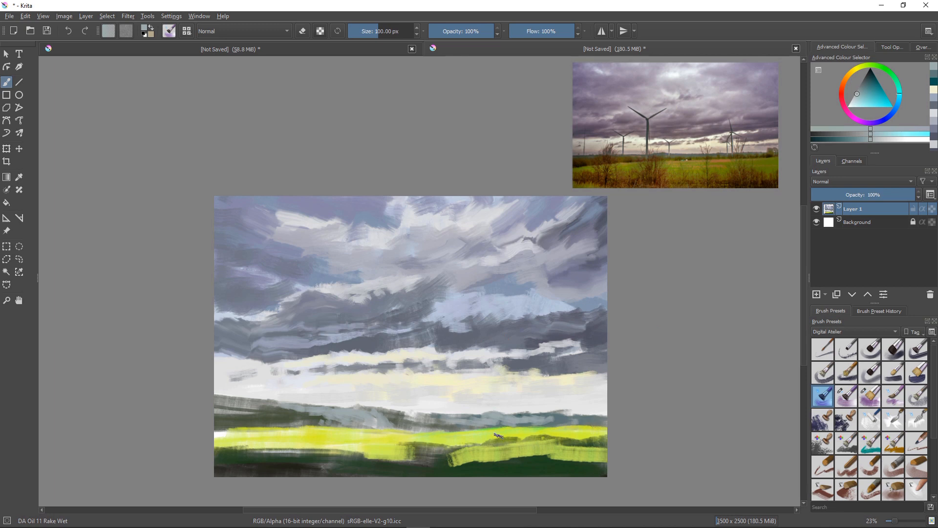
mouse_move(510, 453)
left_mouse_down()
mouse_move(487, 414)
mouse_move(464, 405)
left_mouse_up()
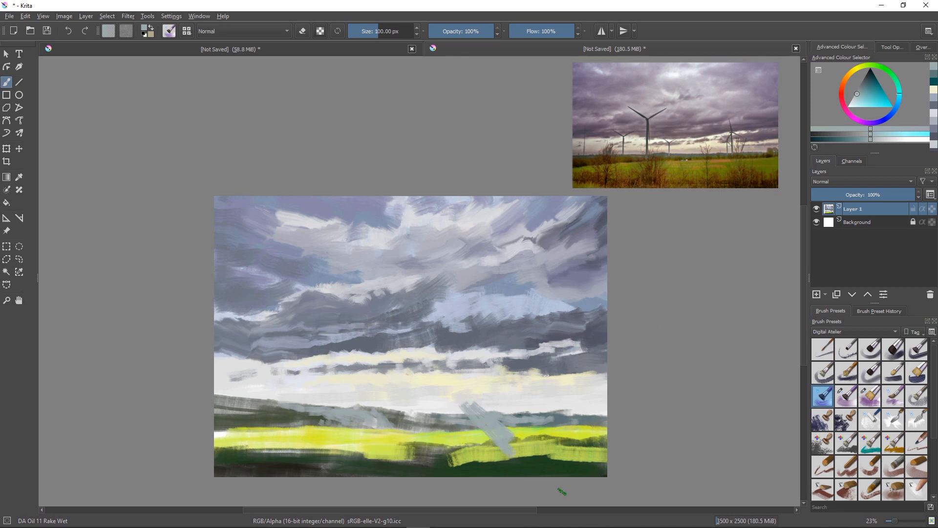
key("ctrl+z")
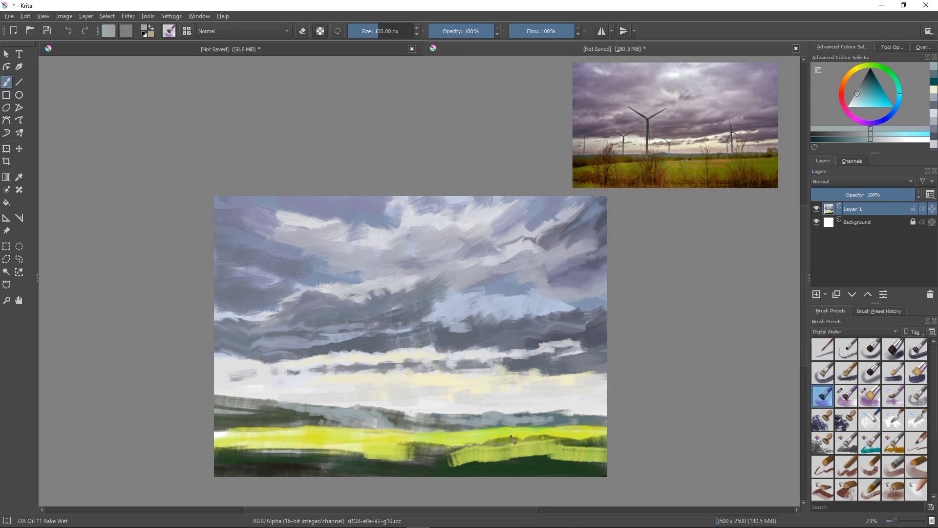
left_click(513, 439, "ctrl")
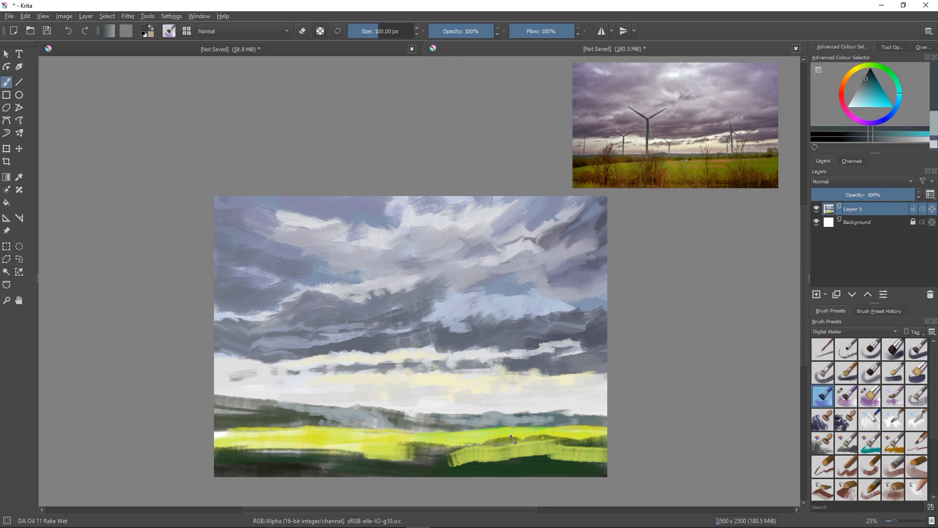
left_click(896, 106)
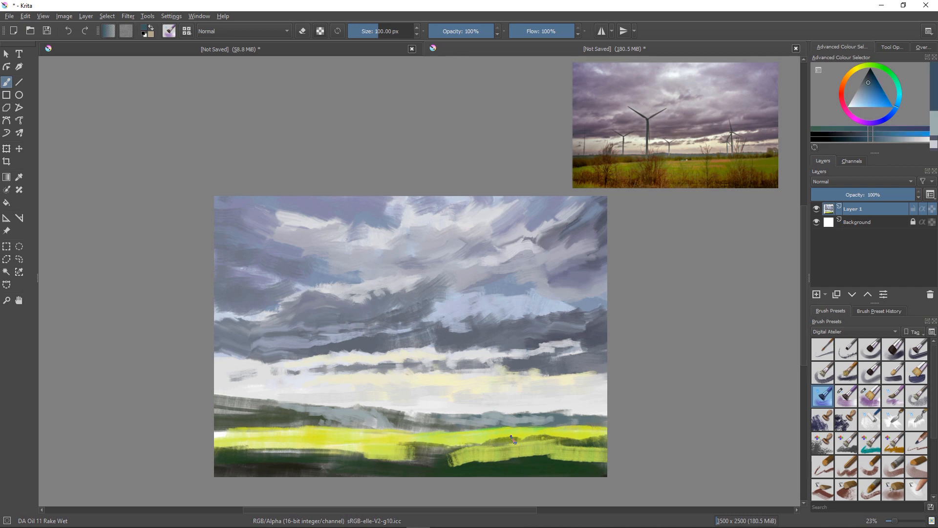
left_click_drag(868, 82, 870, 78)
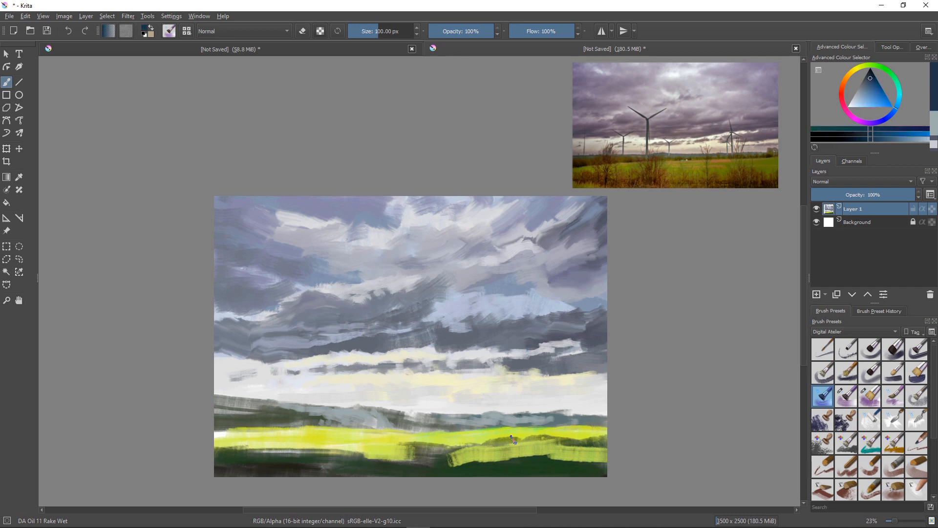
mouse_move(398, 342)
left_mouse_down()
mouse_move(374, 347)
mouse_move(512, 338)
mouse_move(478, 344)
mouse_move(514, 345)
mouse_move(478, 357)
mouse_move(533, 343)
mouse_move(469, 345)
left_mouse_up()
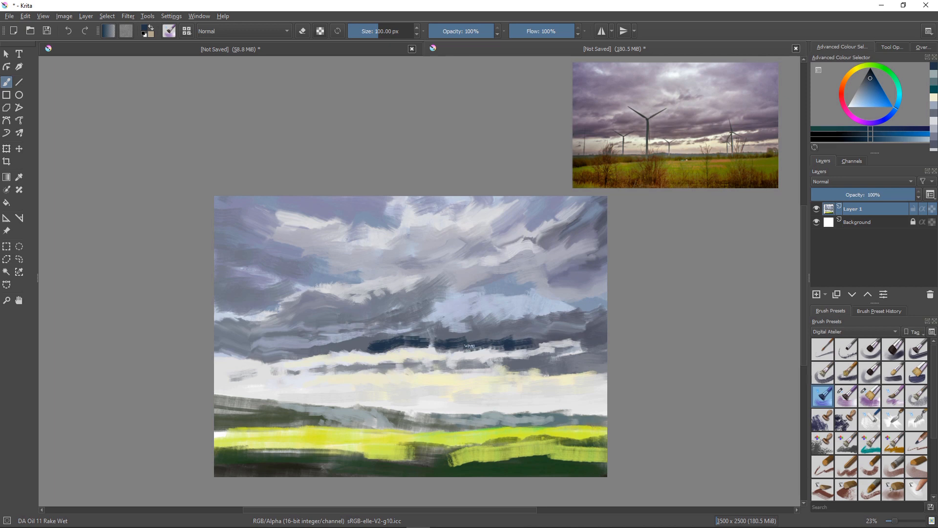
mouse_move(598, 331)
left_mouse_down()
mouse_move(573, 334)
mouse_move(577, 325)
mouse_move(541, 338)
mouse_move(615, 327)
left_mouse_up()
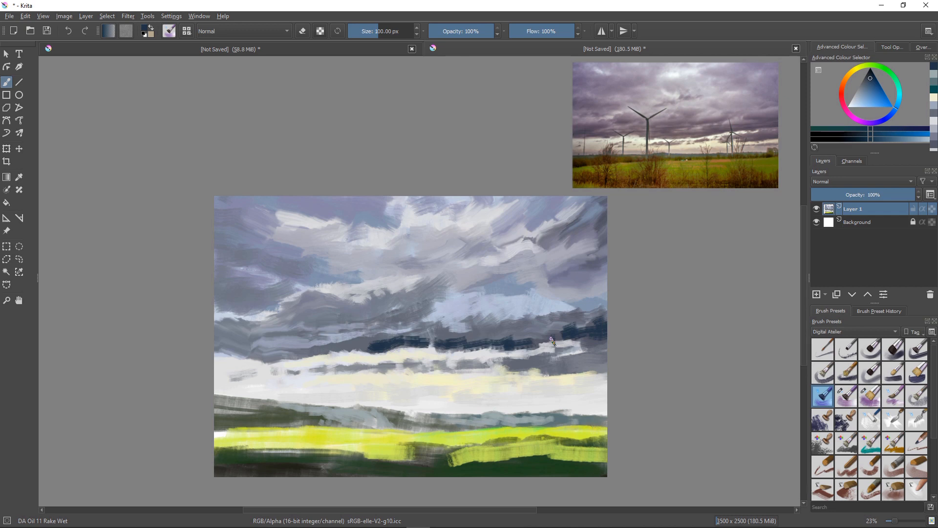
left_click_drag(370, 348, 334, 351)
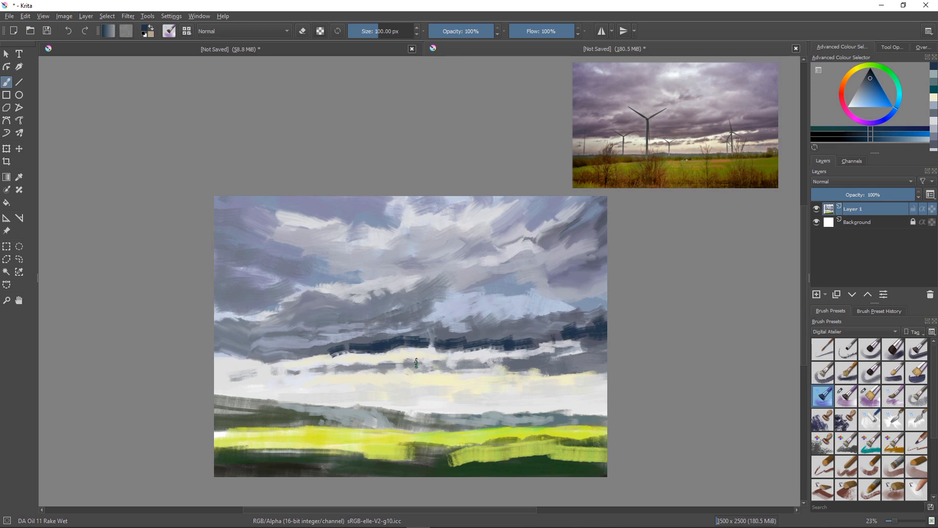
Blend the navy streaks and the lower cloud edges with DA Oil 20 Palette Knife drips, reducing its size to 154 px.
key("slash")
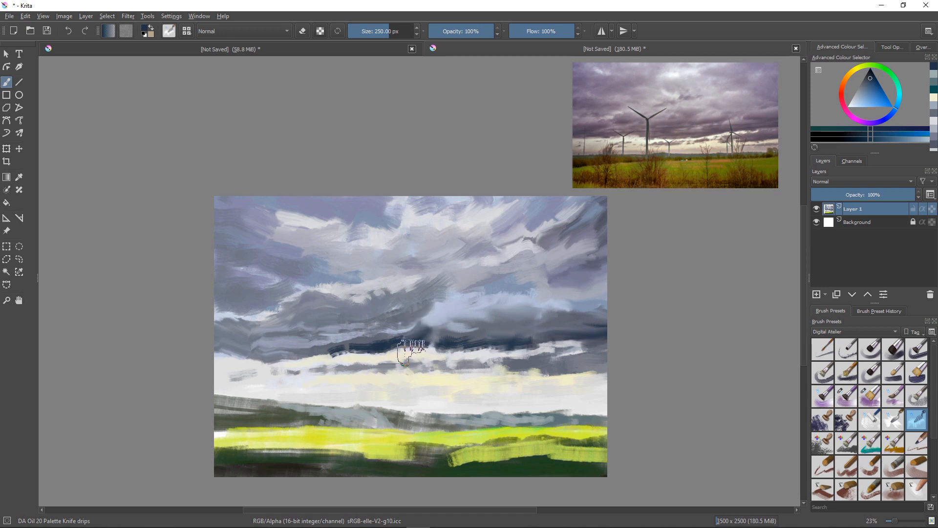
key("bracketleft")
key("bracketleft")
key("bracketleft")
key("bracketleft")
key("bracketleft")
key("bracketleft")
key("bracketleft")
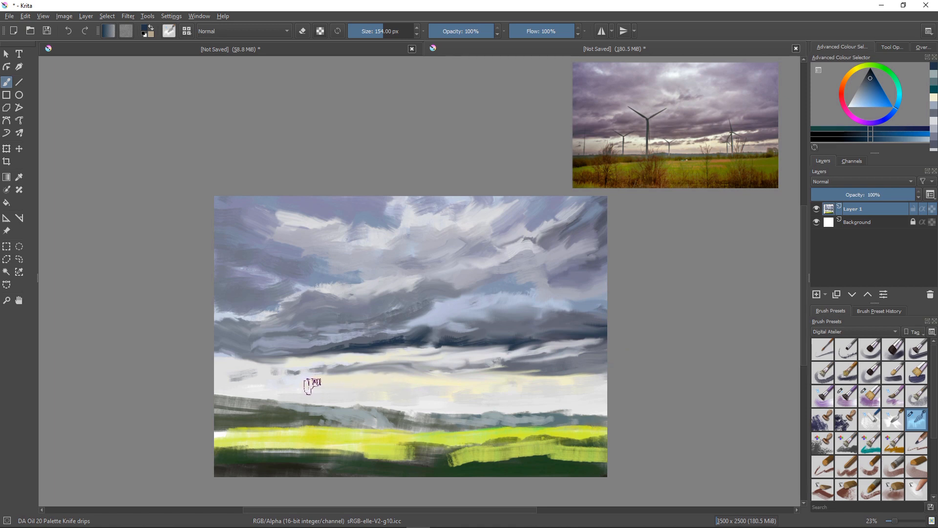
left_click_drag(383, 365, 183, 374)
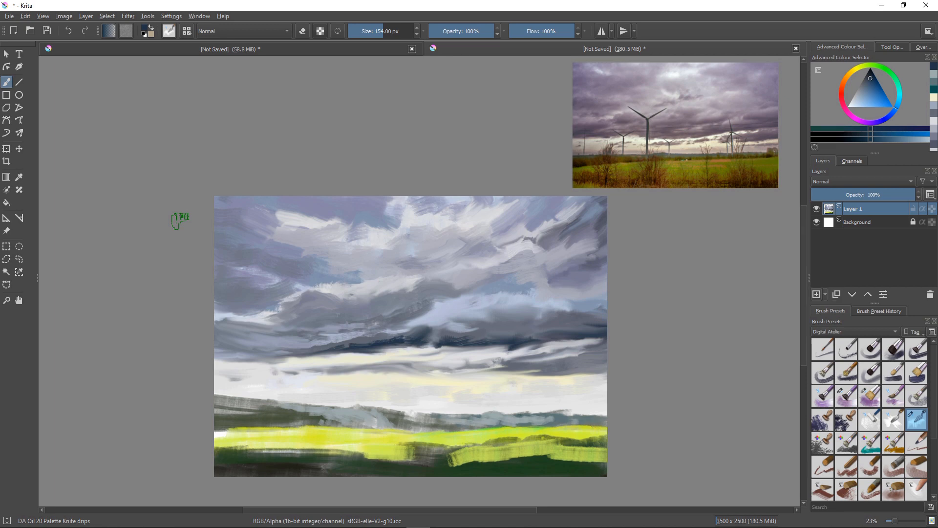
Add a new paint layer and try a thick navy vertical stroke over the left hills with the DA Oil 11 Rake Wet brush.
key("Insert")
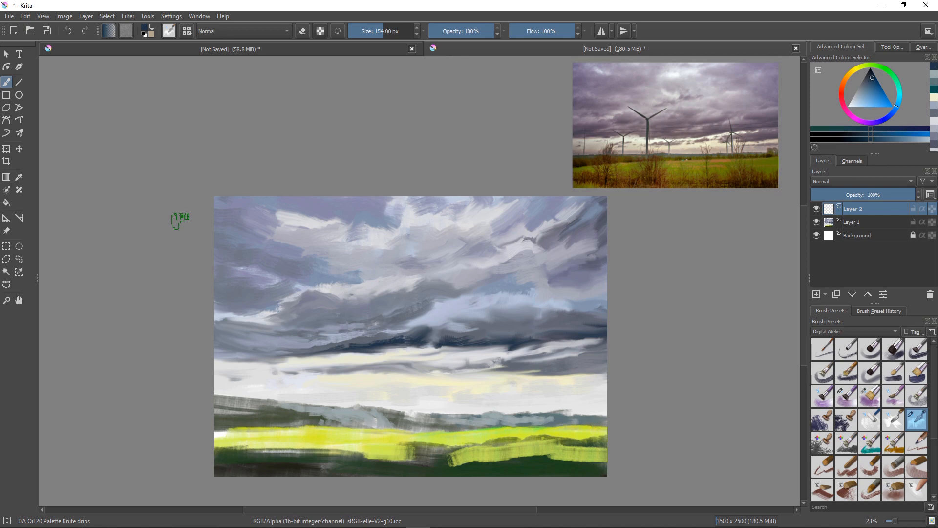
key("slash")
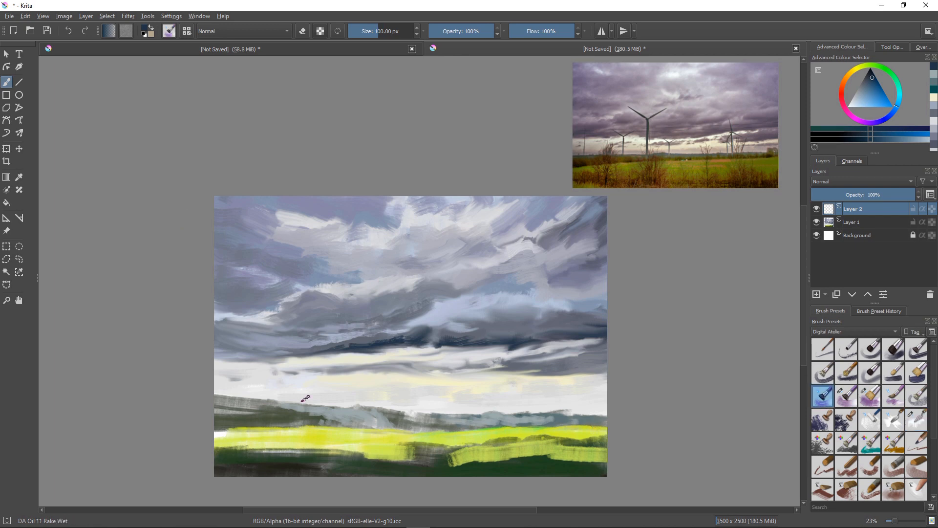
left_click_drag(306, 395, 308, 441)
mouse_move(323, 527)
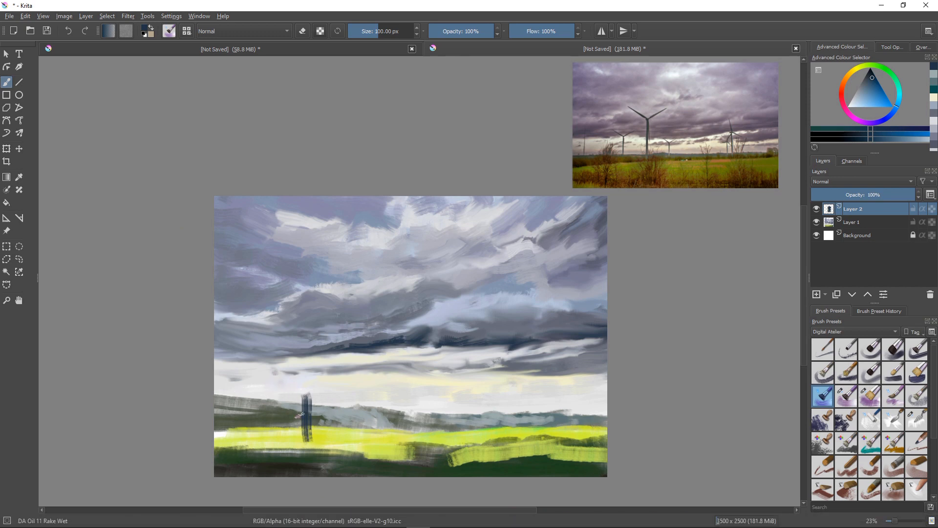
key("ctrl+z")
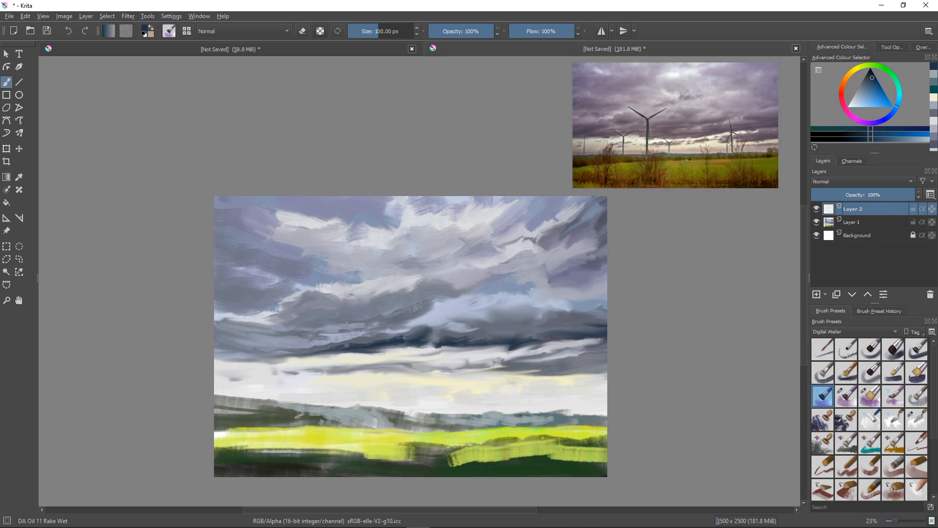
Reduce the brush to 35 px and paint a thin navy turbine tower from the cloud edge down to the yellow-green field.
key("bracketleft")
key("bracketleft")
key("bracketleft")
key("bracketleft")
left_click_drag(337, 363, 336, 376)
key("bracketleft")
key("bracketleft")
key("bracketleft")
key("bracketleft")
key("bracketleft")
mouse_move(336, 374)
left_mouse_down()
mouse_move(337, 403)
mouse_move(336, 382)
mouse_move(346, 394)
mouse_move(346, 381)
mouse_move(347, 401)
left_mouse_up()
key("bracketleft")
key("bracketleft")
key("ctrl+z")
key("ctrl+z")
key("ctrl+z")
key("ctrl+z")
key("ctrl+z")
key("ctrl+z")
left_click_drag(340, 366, 338, 423)
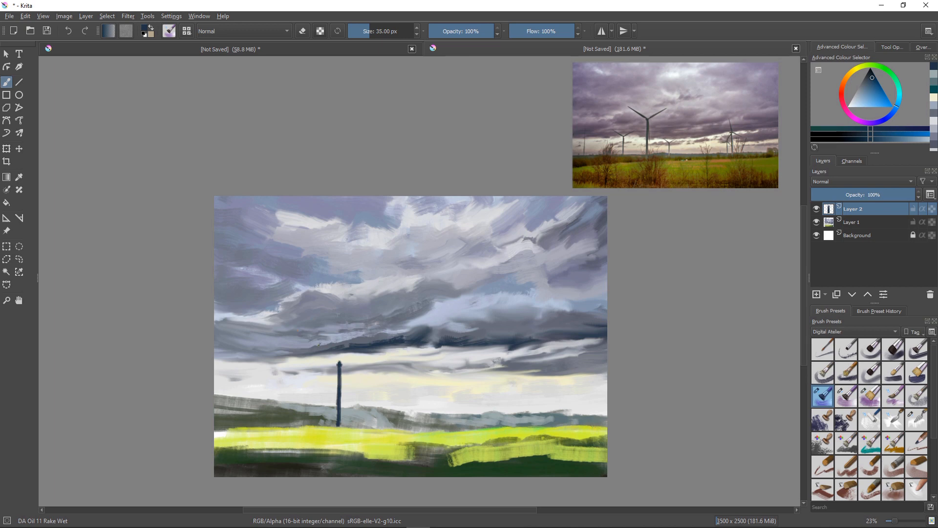
Paint the turbine's upper-left blade in navy from the hub into the dark clouds and thicken it.
mouse_move(319, 344)
left_mouse_down()
mouse_move(340, 362)
mouse_move(319, 345)
left_mouse_up()
left_click_drag(321, 346, 306, 337)
scroll(337, 362, "down", 2)
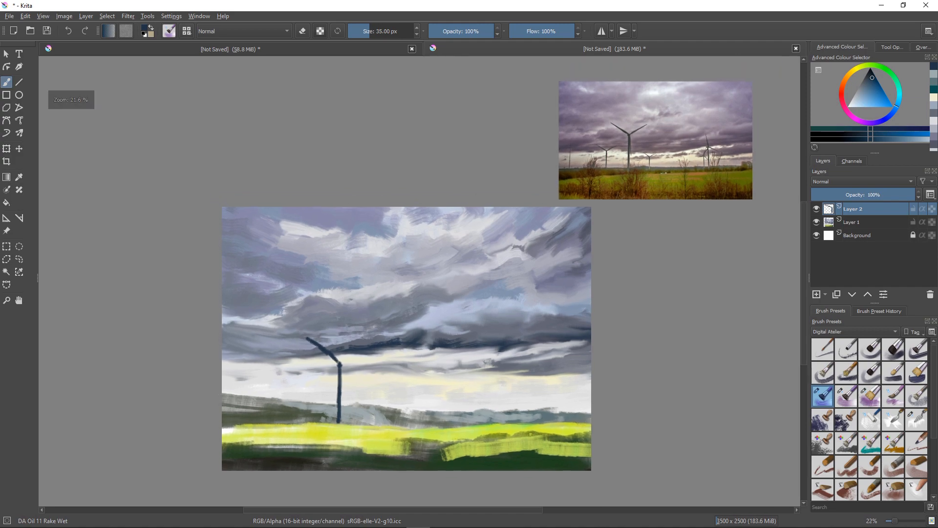
scroll(337, 362, "up", 1)
scroll(278, 374, "up", 5)
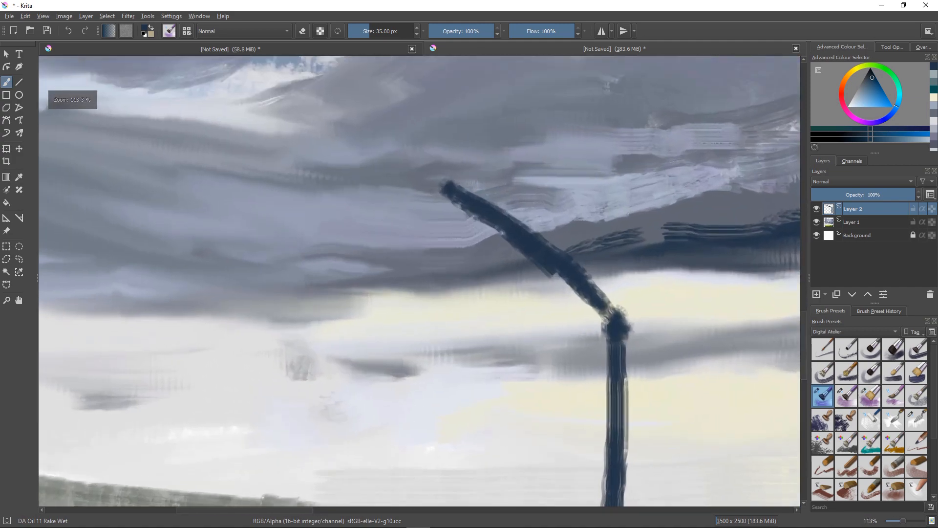
mouse_move(442, 215)
left_mouse_down()
mouse_move(314, 201)
mouse_move(330, 197)
mouse_move(457, 300)
mouse_move(498, 290)
mouse_move(471, 308)
mouse_move(469, 298)
left_mouse_up()
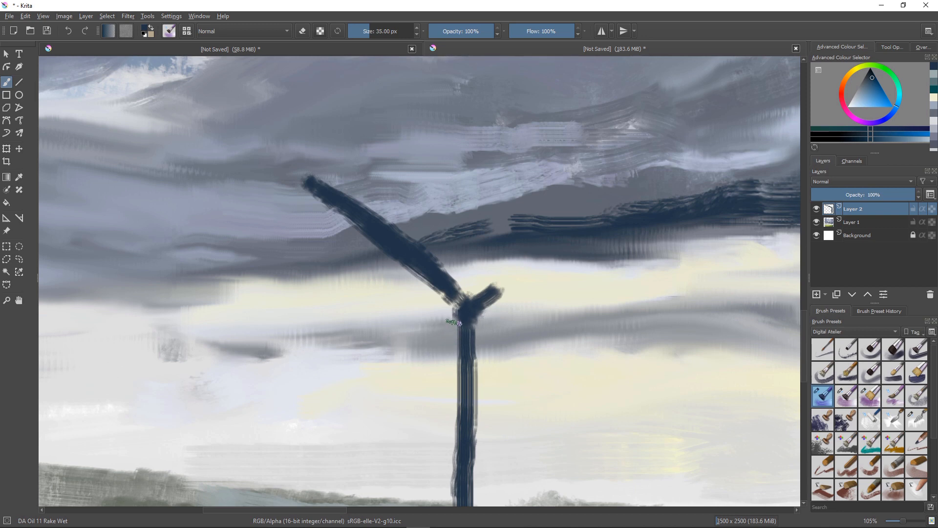
Paint the turbine's lower-left blade outward from the hub, reducing the brush to 15 px for its tapered end.
mouse_move(456, 323)
left_mouse_down()
mouse_move(435, 361)
mouse_move(447, 345)
left_mouse_up()
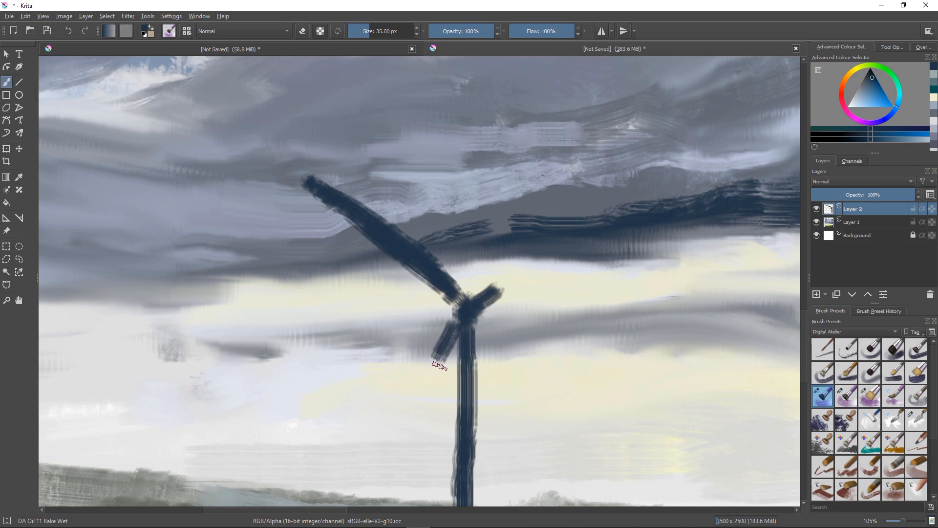
key("bracketleft")
key("bracketleft")
key("bracketleft")
key("bracketleft")
key("bracketleft")
key("bracketleft")
key("bracketleft")
key("bracketleft")
key("bracketleft")
key("bracketleft")
left_click_drag(435, 360, 386, 422)
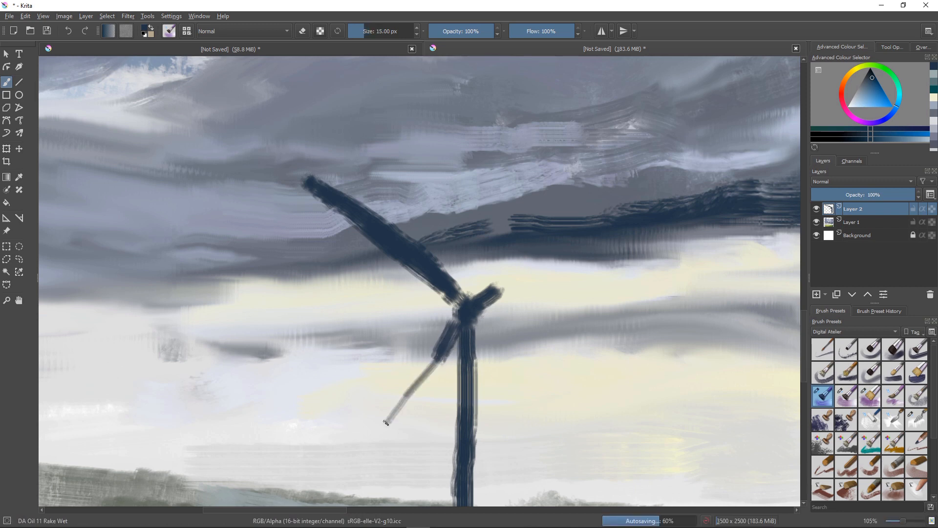
left_click_drag(454, 326, 397, 408)
mouse_move(441, 347)
left_mouse_down()
mouse_move(381, 428)
mouse_move(405, 398)
mouse_move(385, 420)
left_mouse_up()
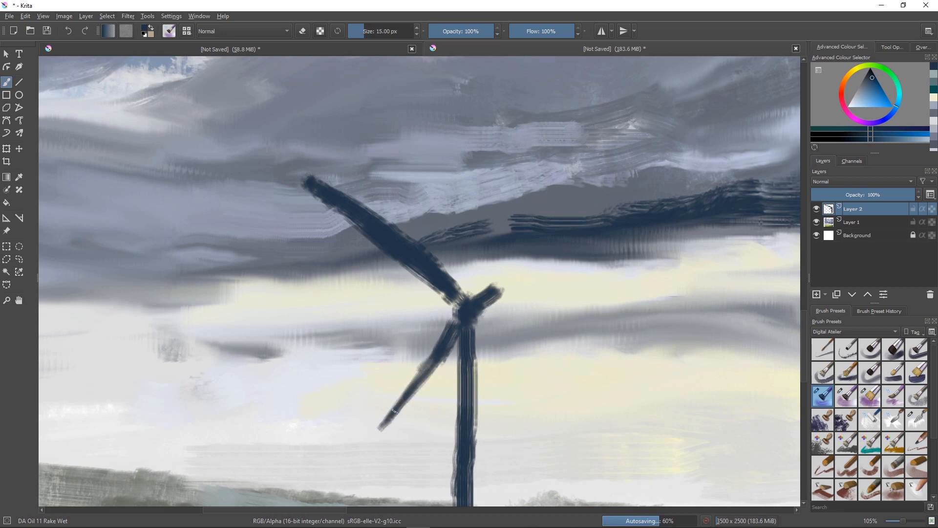
left_click_drag(446, 334, 394, 403)
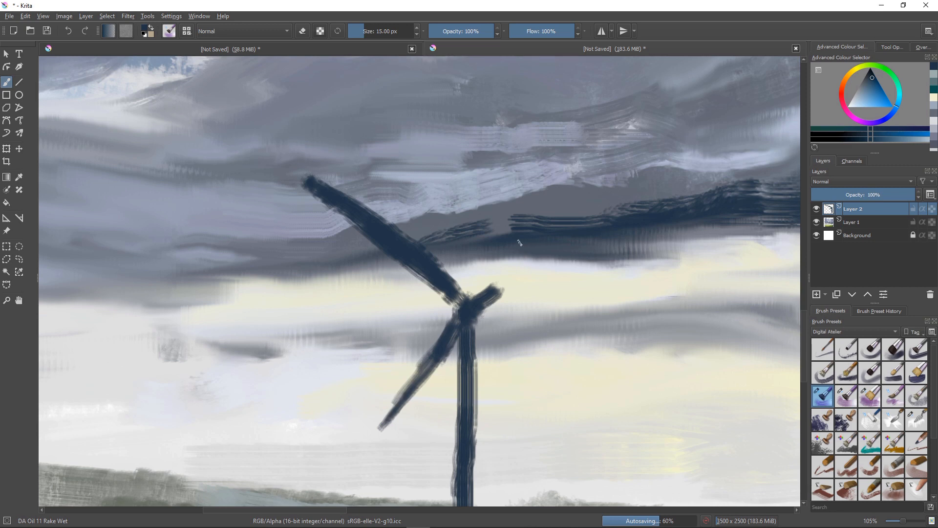
Paint the turbine's upper-right blade in navy, tapering from the hub to a thin tip over the dark cloud.
left_click_drag(593, 212, 497, 294)
left_click_drag(554, 245, 496, 303)
left_click_drag(565, 233, 479, 299)
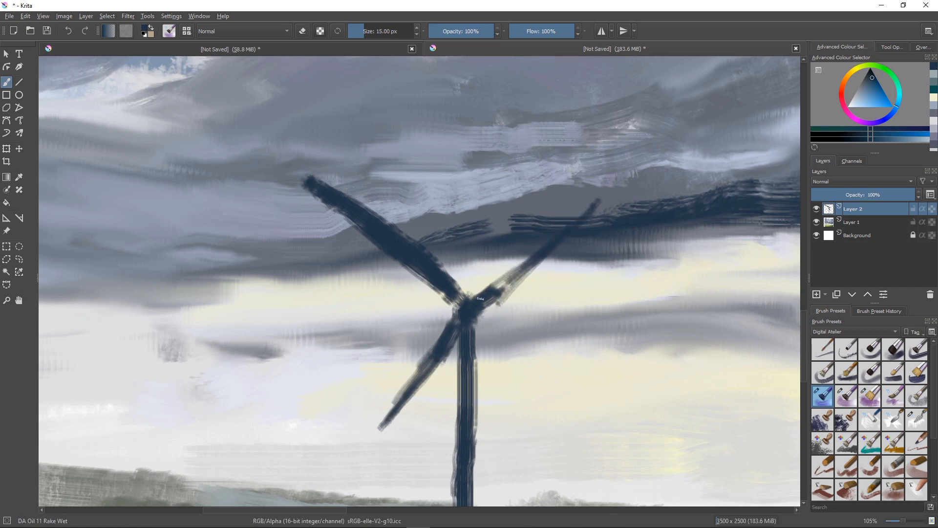
mouse_move(518, 271)
left_mouse_down()
mouse_move(494, 295)
mouse_move(539, 258)
mouse_move(490, 305)
left_mouse_up()
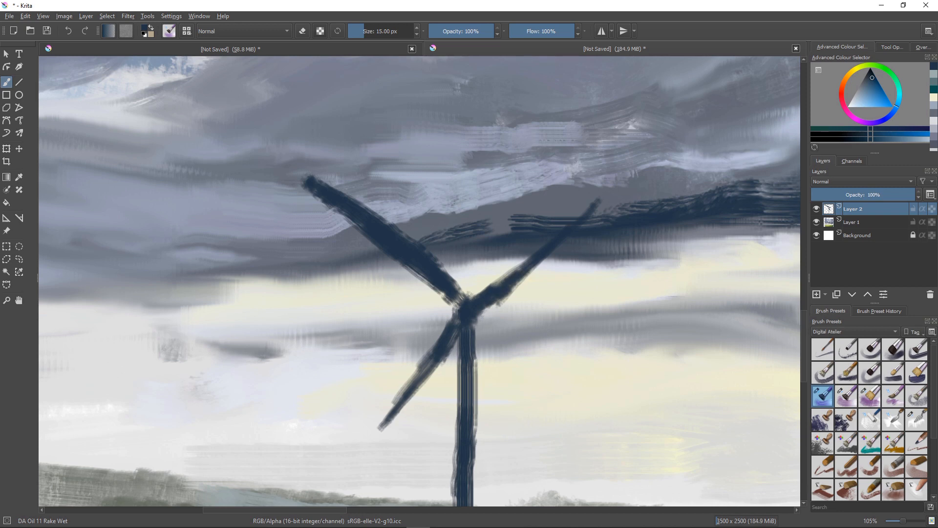
Try a thin horizontal blade stroke running out to the right of the turbine hub.
scroll(394, 395, "up", 3)
scroll(394, 395, "down", 2)
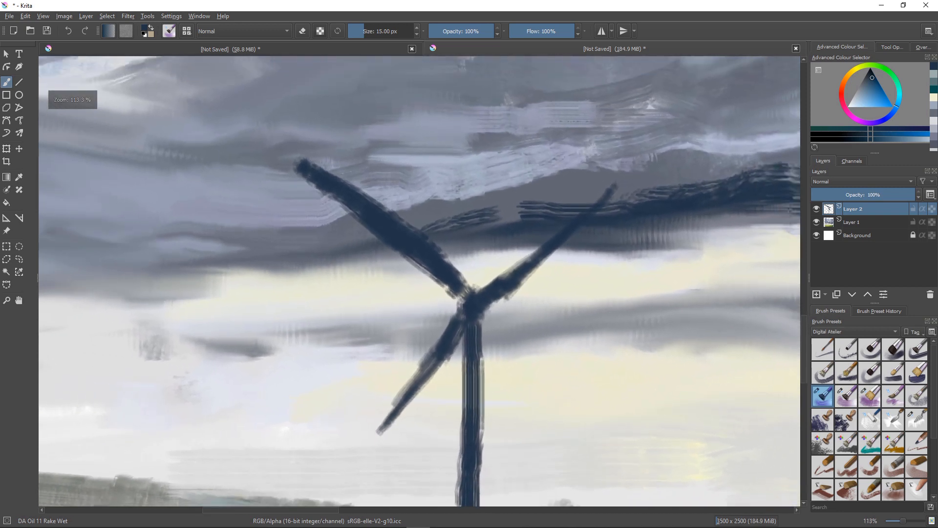
scroll(446, 351, "down", 5)
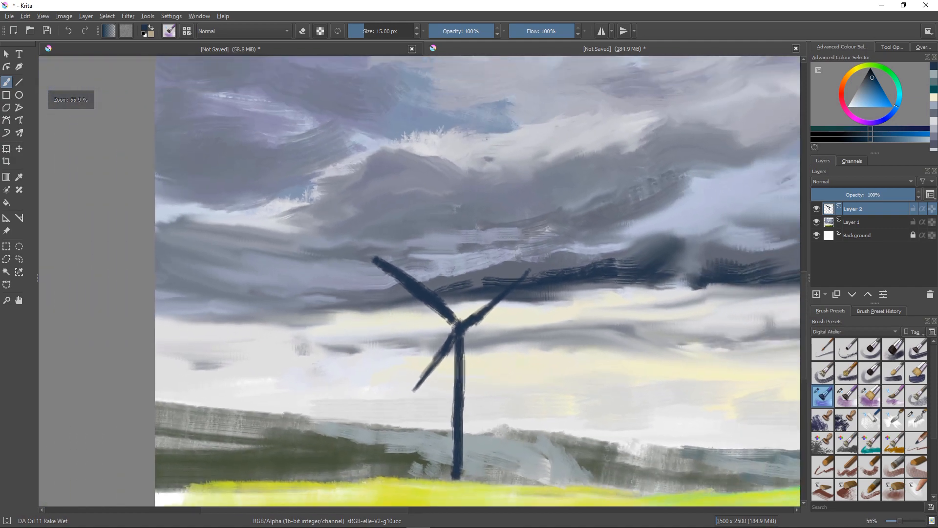
scroll(449, 357, "down", 1)
left_click_drag(529, 326, 475, 327)
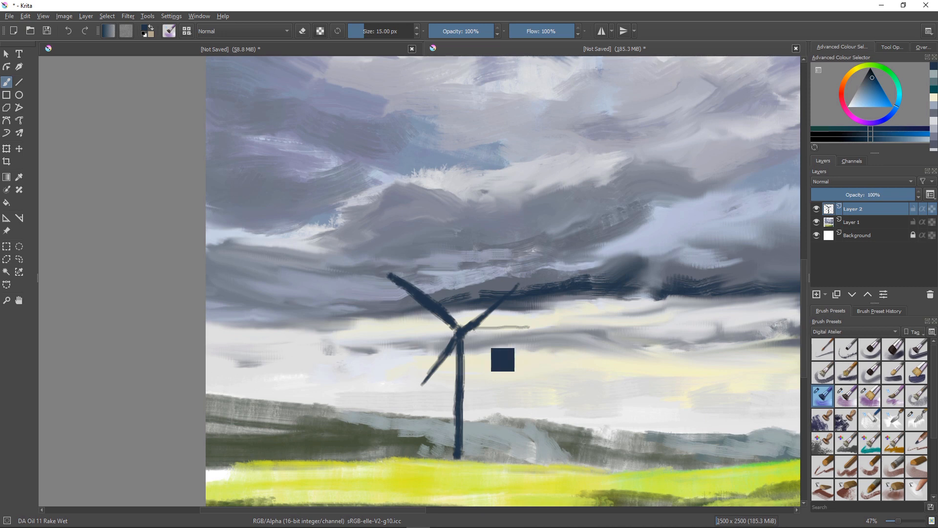
Undo the horizontal test stroke and the upper-right blade strokes, back to a short stub at the hub.
key("ctrl+z")
key("ctrl+z")
key("ctrl+z")
key("ctrl+z")
key("ctrl+z")
key("ctrl+z")
key("ctrl+z")
key("ctrl+z")
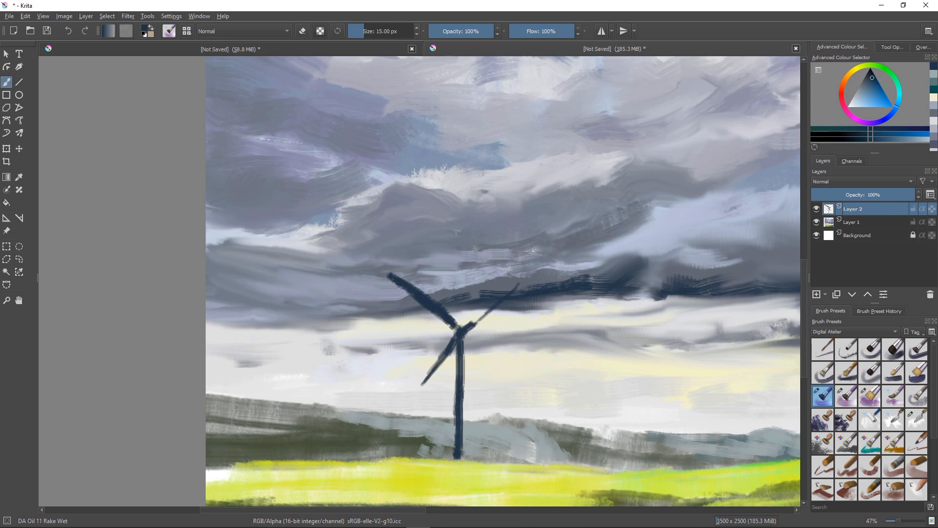
key("ctrl+z")
key("ctrl+z")
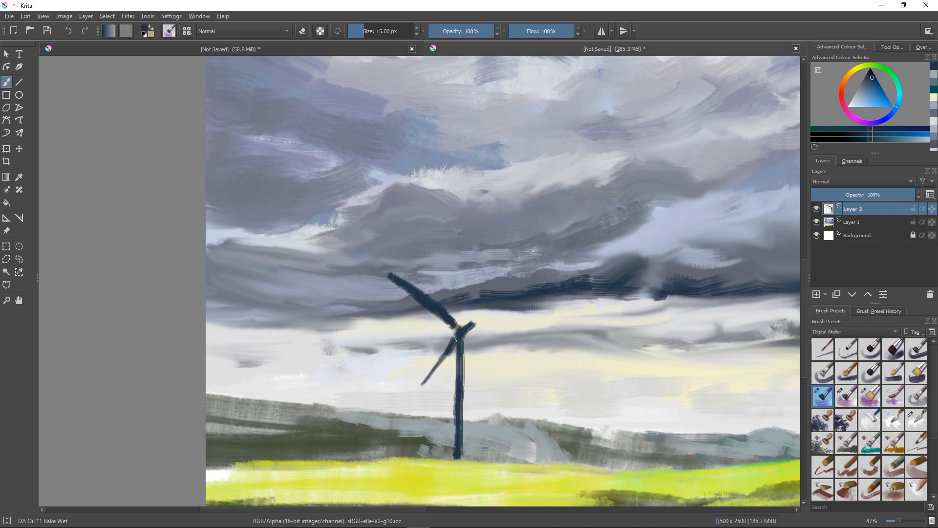
Try short diagonal navy strokes across and beside the blade stub right of the hub.
mouse_move(466, 313)
left_mouse_down()
mouse_move(486, 335)
mouse_move(462, 314)
left_mouse_up()
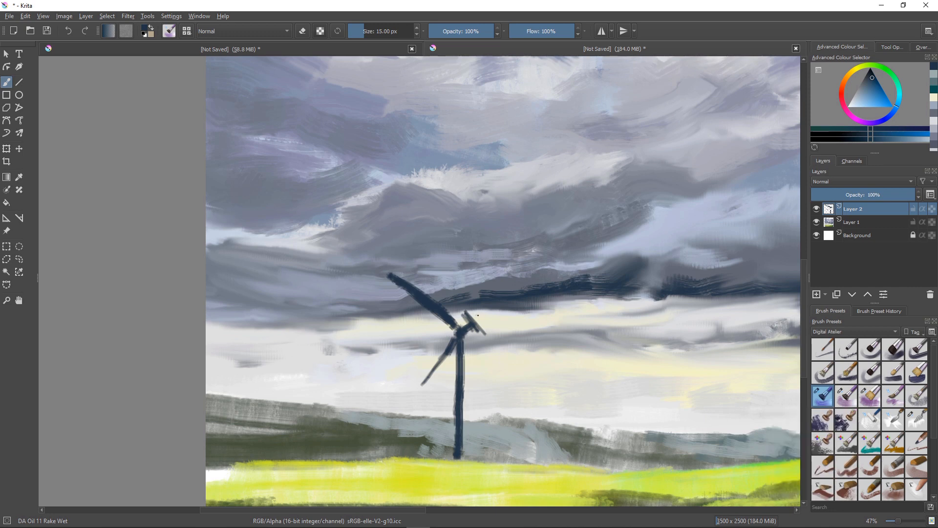
left_click_drag(476, 313, 488, 327)
left_click_drag(473, 324, 488, 347)
Choose the Eraser Circle preset at 50 px and erase the blade stub and stray strokes right of the hub.
scroll(870, 420, "down", 4)
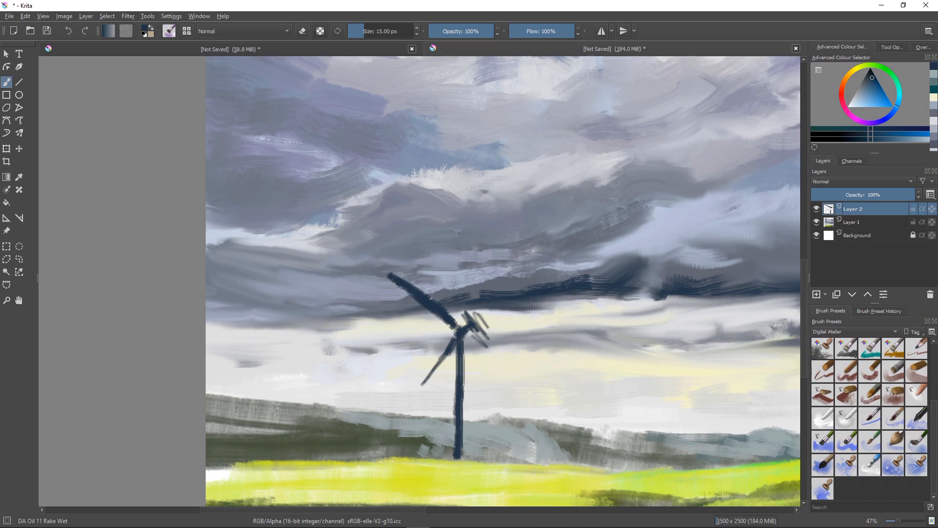
scroll(870, 420, "up", 4)
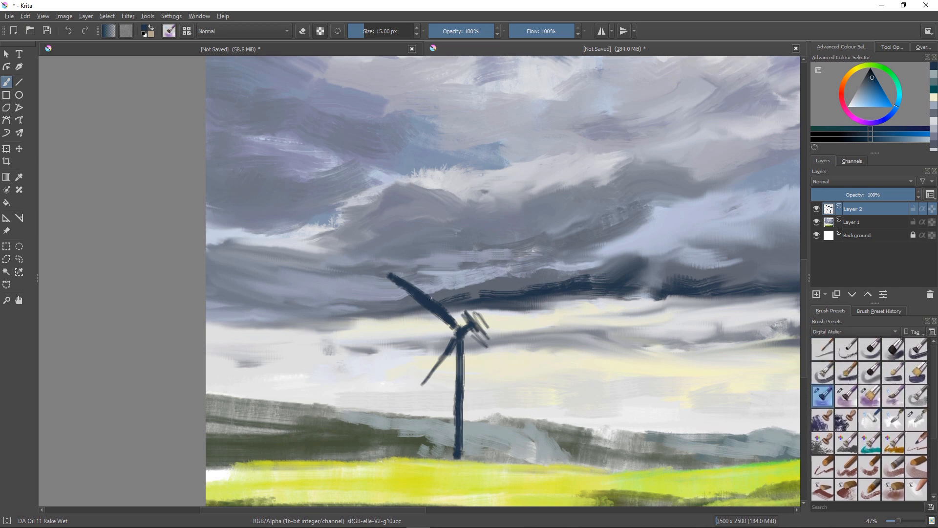
left_click(855, 332)
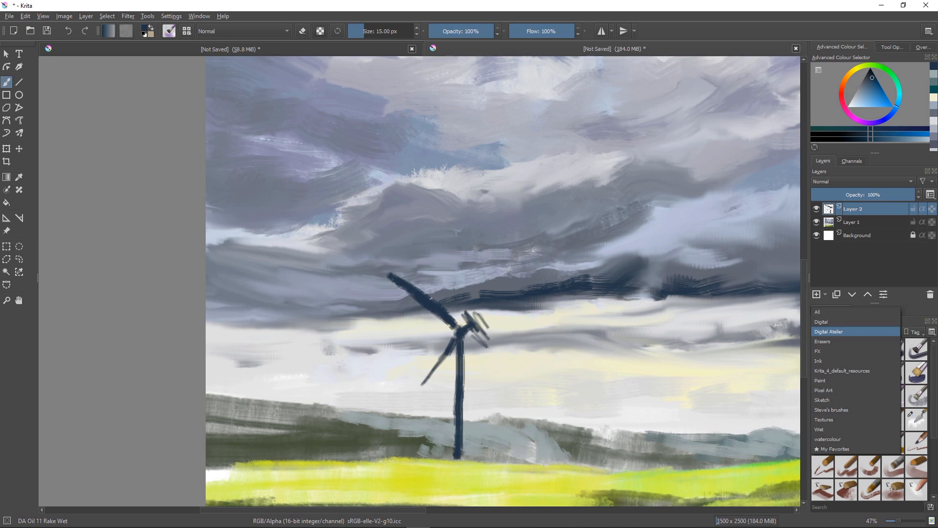
left_click(823, 341)
left_click(831, 357)
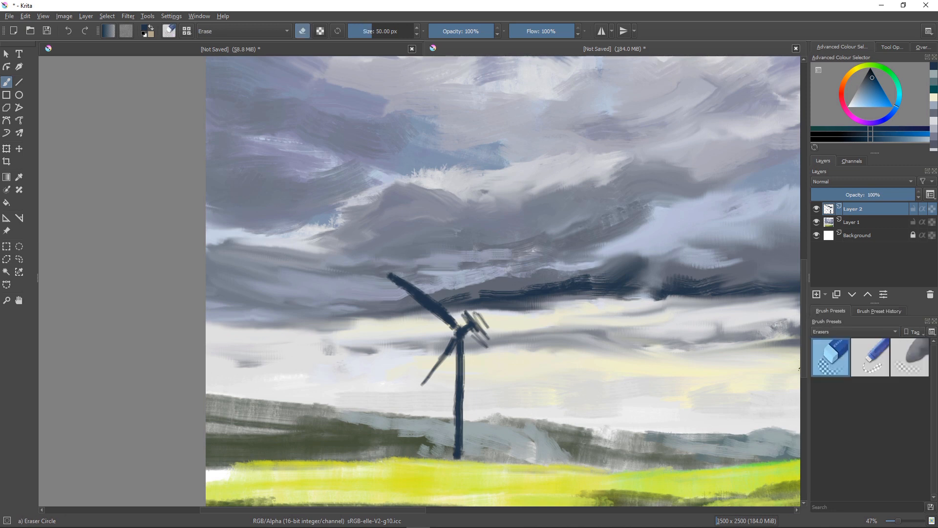
mouse_move(477, 313)
left_mouse_down()
mouse_move(492, 339)
mouse_move(476, 314)
mouse_move(460, 313)
mouse_move(486, 351)
mouse_move(463, 306)
mouse_move(478, 342)
mouse_move(503, 347)
left_mouse_up()
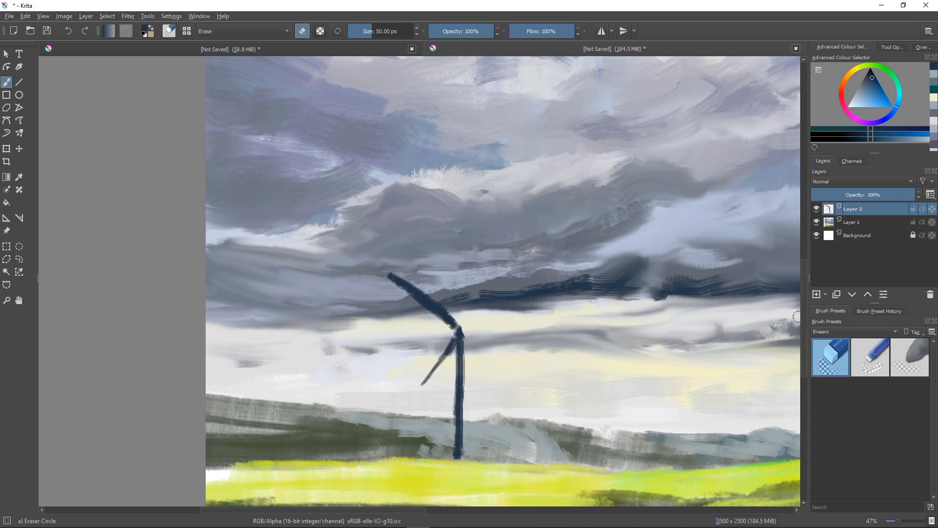
Return to the Digital Atelier brushes and activate the DA Oil 12 Color Fade brush.
left_click(854, 331)
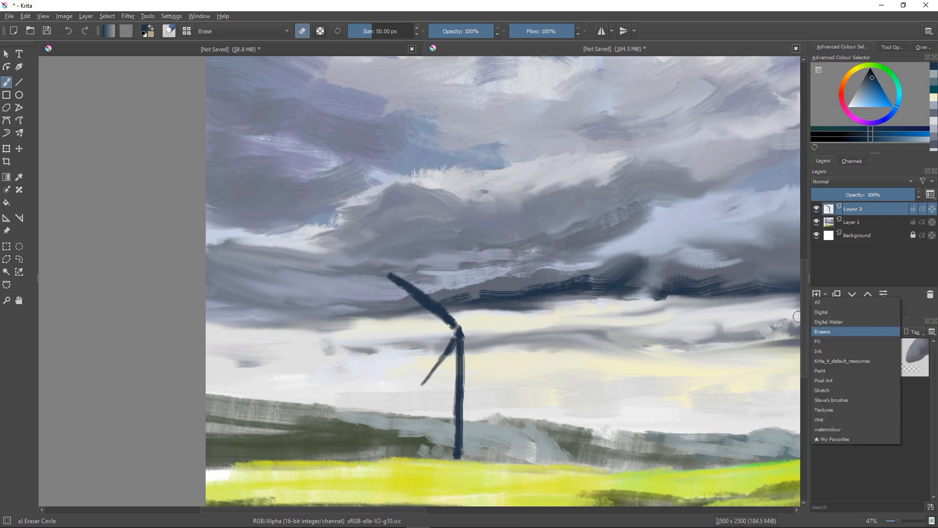
left_click(829, 322)
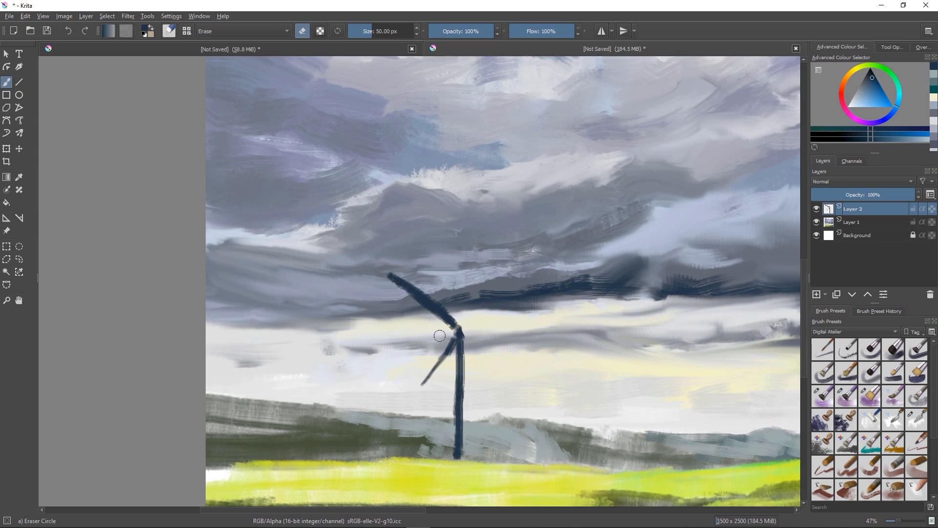
key("slash")
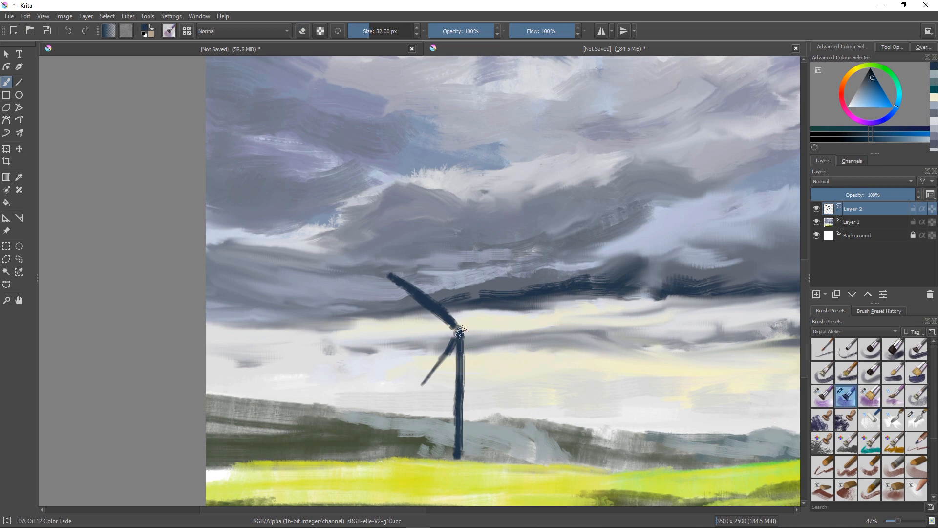
Reduce the brush to 6 px and paint a thin navy blade sloping slightly downward to the right of the hub.
left_click_drag(479, 334, 460, 332)
key("bracketleft")
key("bracketleft")
key("bracketleft")
key("bracketleft")
key("bracketleft")
key("bracketleft")
key("bracketleft")
key("bracketleft")
key("bracketleft")
key("bracketleft")
key("bracketleft")
key("bracketleft")
key("bracketleft")
key("bracketleft")
key("bracketleft")
key("bracketleft")
key("bracketleft")
key("bracketleft")
mouse_move(461, 330)
left_mouse_down()
mouse_move(505, 336)
mouse_move(473, 341)
mouse_move(531, 342)
mouse_move(491, 333)
mouse_move(529, 344)
left_mouse_up()
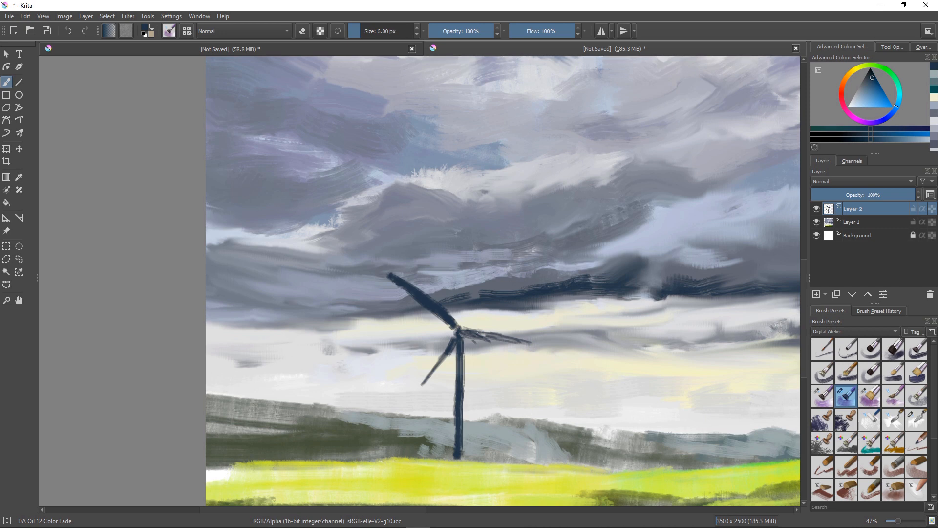
Fill in the right-hand blade with navy and trim its ragged lower edge in eraser mode.
left_click_drag(474, 334, 499, 335)
key("e")
left_click_drag(493, 341, 473, 338)
key("e")
key("e")
key("e")
key("e")
key("e")
key("e")
key("e")
key("e")
key("e")
key("e")
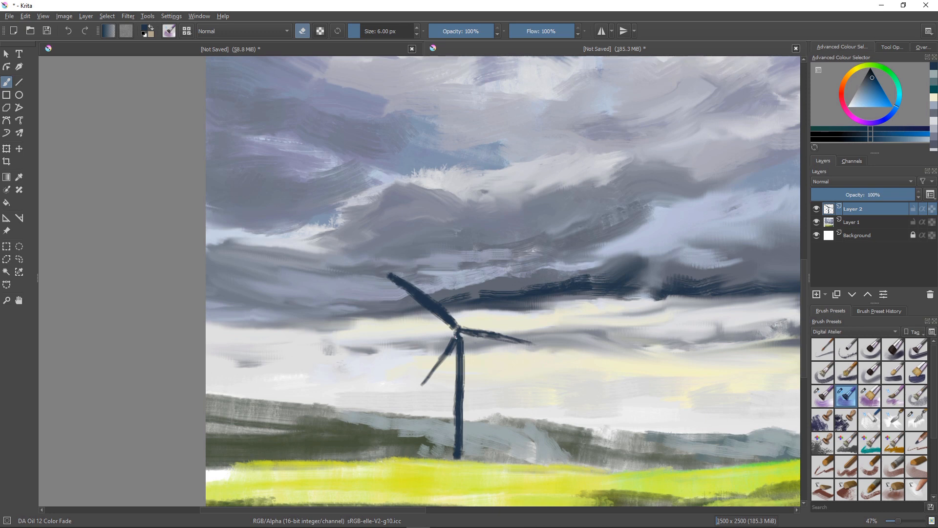
Erase along the top of the tower below the hub, then touch up the right-hand blade out to its tip.
left_click_drag(459, 333, 460, 346)
left_click_drag(461, 351, 459, 332)
key("e")
mouse_move(492, 333)
left_mouse_down()
mouse_move(515, 339)
mouse_move(469, 330)
left_mouse_up()
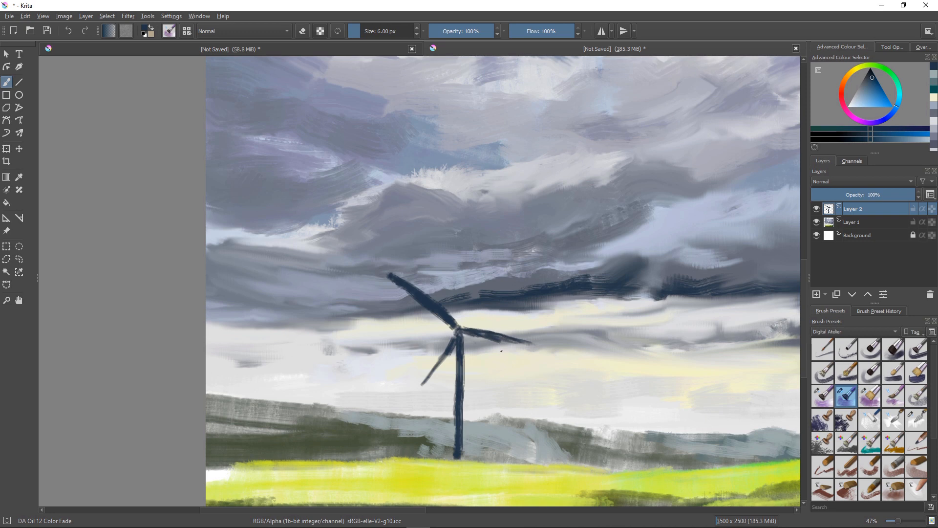
mouse_move(529, 343)
left_mouse_down()
mouse_move(540, 348)
mouse_move(500, 340)
left_mouse_up()
Undo the touch-ups on the tower top and the right-hand blade.
key("ctrl+z")
key("ctrl+z")
key("ctrl+z")
key("ctrl+z")
key("ctrl+z")
key("ctrl+z")
key("ctrl+z")
key("ctrl+shift+z")
key("ctrl+shift+z")
key("ctrl+z")
key("ctrl+z")
key("ctrl+z")
key("ctrl+z")
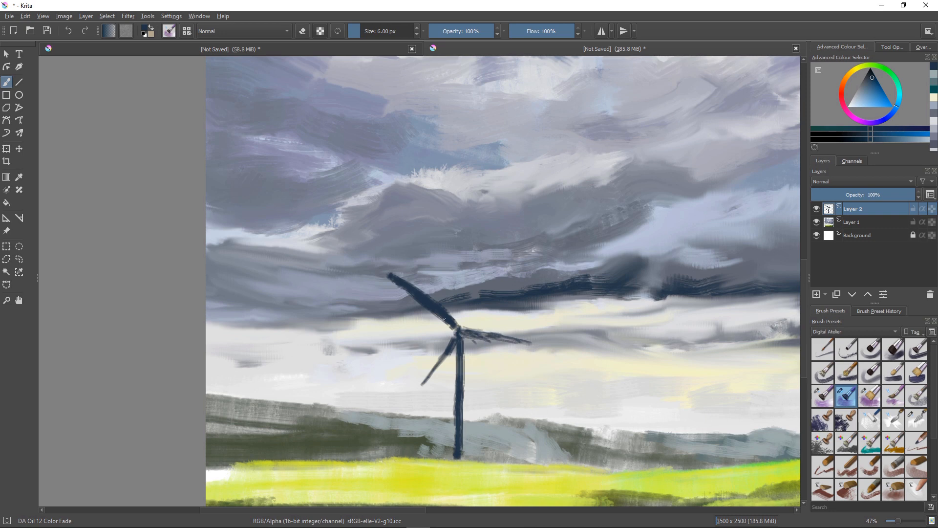
Enlarge the brush to 15 px in eraser mode and erase the whole downward-sloping right-hand blade.
key("e")
left_click_drag(477, 320, 506, 348)
key("bracketright")
key("bracketright")
key("bracketright")
key("bracketright")
key("bracketright")
mouse_move(487, 338)
left_mouse_down()
mouse_move(529, 341)
mouse_move(485, 327)
mouse_move(490, 338)
mouse_move(482, 338)
mouse_move(469, 323)
mouse_move(493, 350)
mouse_move(463, 328)
mouse_move(475, 344)
left_mouse_up()
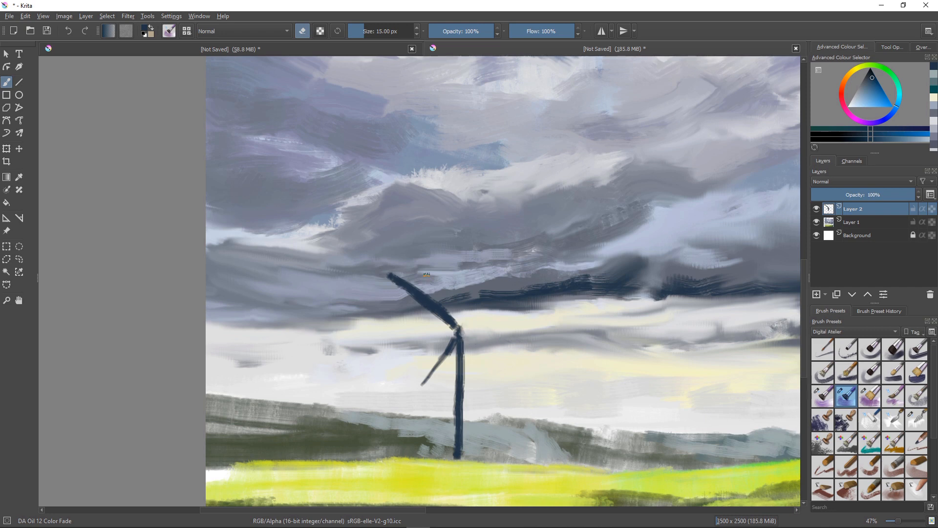
Paint a navy blade rising gently to the right of the hub, and thicken and lengthen the two left blades.
key("e")
mouse_move(483, 321)
left_mouse_down()
mouse_move(459, 333)
mouse_move(420, 390)
left_mouse_up()
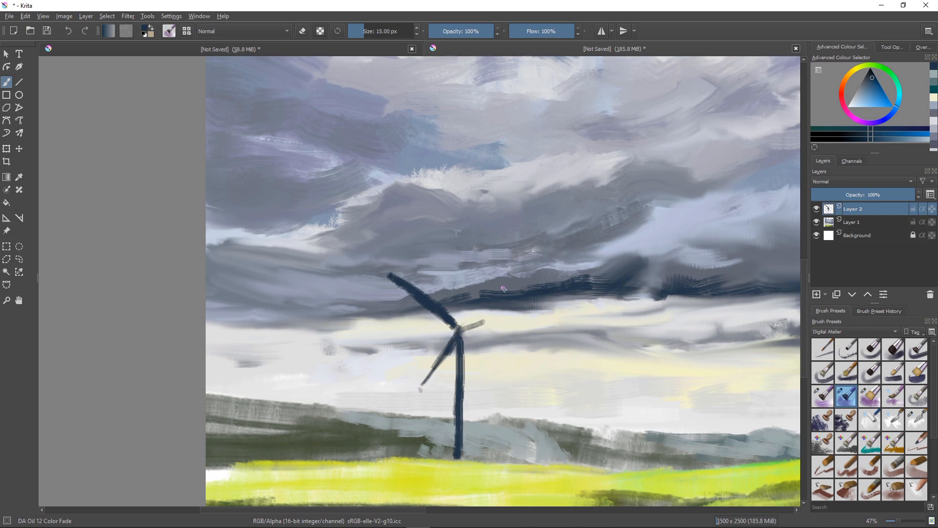
mouse_move(498, 317)
left_mouse_down()
mouse_move(469, 329)
mouse_move(420, 389)
left_mouse_up()
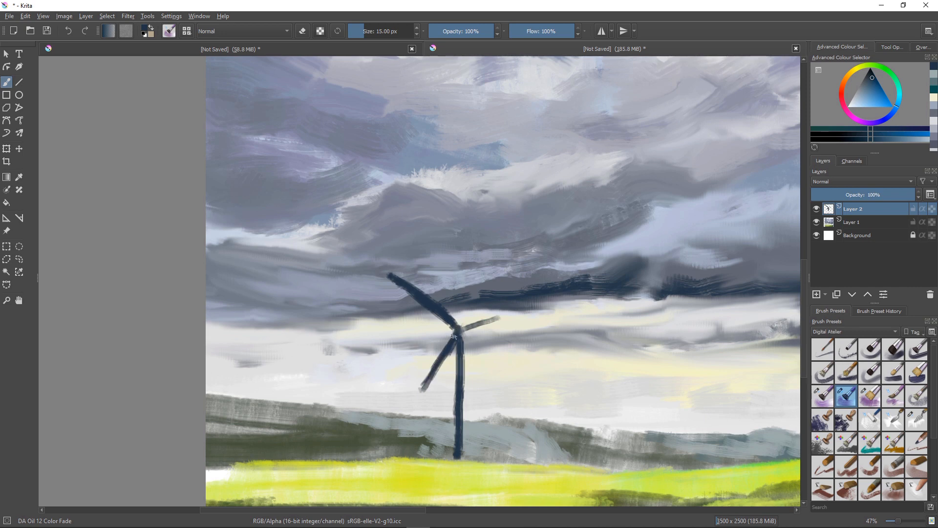
left_click_drag(453, 336, 423, 396)
mouse_move(518, 318)
left_mouse_down()
mouse_move(463, 330)
mouse_move(542, 316)
mouse_move(463, 331)
mouse_move(489, 325)
left_mouse_up()
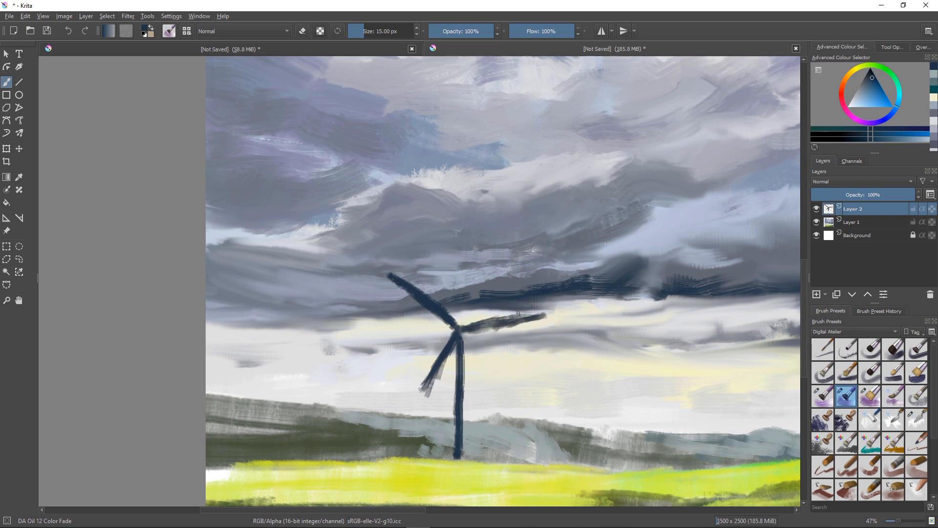
mouse_move(391, 276)
left_mouse_down()
mouse_move(385, 272)
mouse_move(394, 279)
left_mouse_up()
mouse_move(451, 343)
left_mouse_down()
mouse_move(417, 390)
mouse_move(466, 332)
mouse_move(425, 400)
mouse_move(436, 391)
mouse_move(446, 334)
mouse_move(418, 379)
mouse_move(416, 399)
left_mouse_up()
Trim the edges of the right and lower-left blades in eraser mode, then repaint and lengthen the lower-left blade.
key("e")
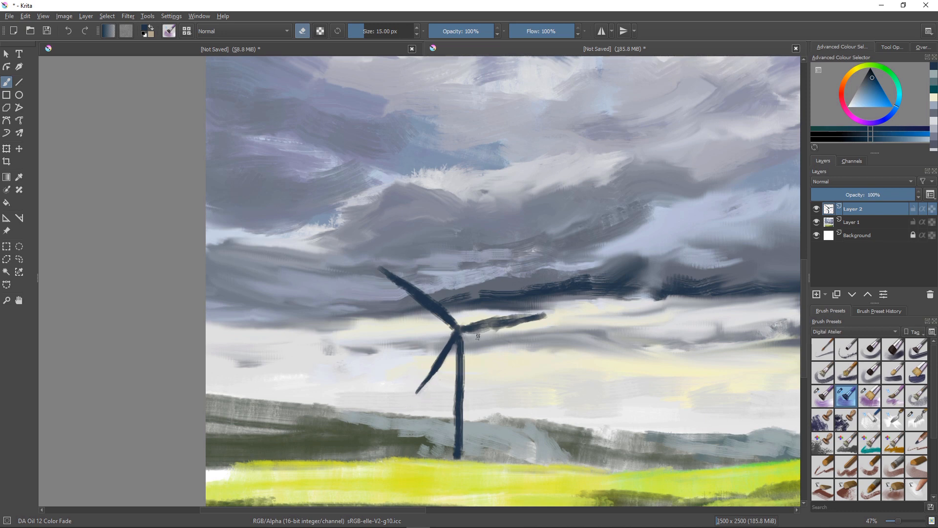
left_click_drag(537, 323, 489, 333)
left_click_drag(538, 313, 492, 314)
left_click_drag(439, 342, 417, 390)
key("e")
left_click_drag(456, 333, 414, 398)
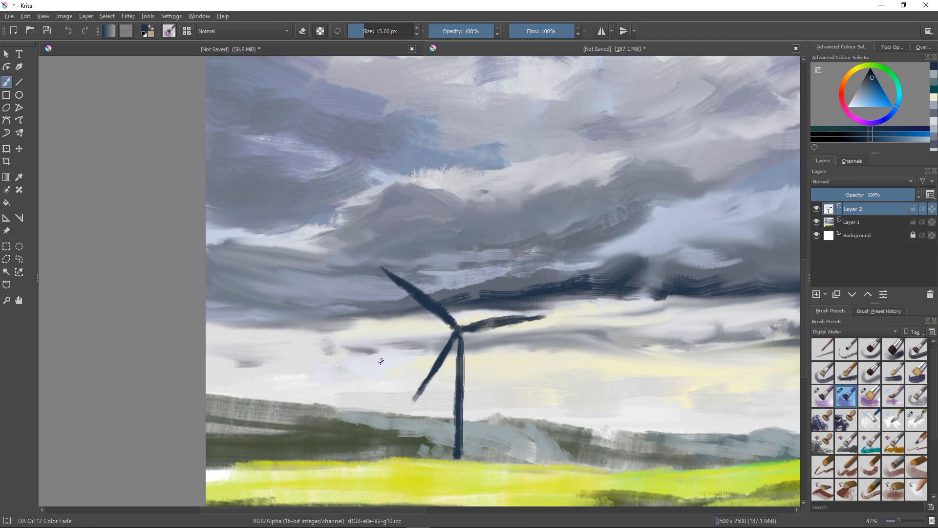
Erase the outer part of the upper-left blade and repaint it in navy at a steeper angle.
scroll(382, 369, "up", 2)
scroll(382, 369, "down", 2)
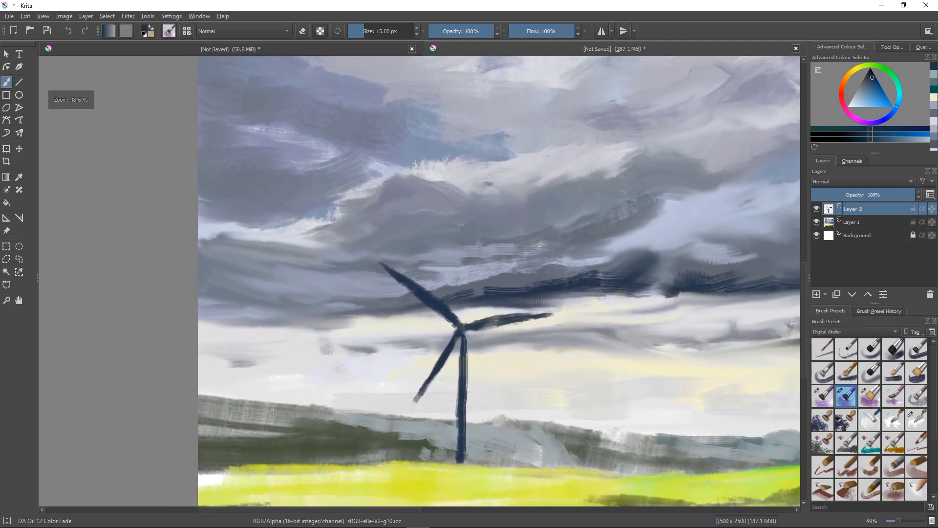
scroll(472, 319, "down", 8)
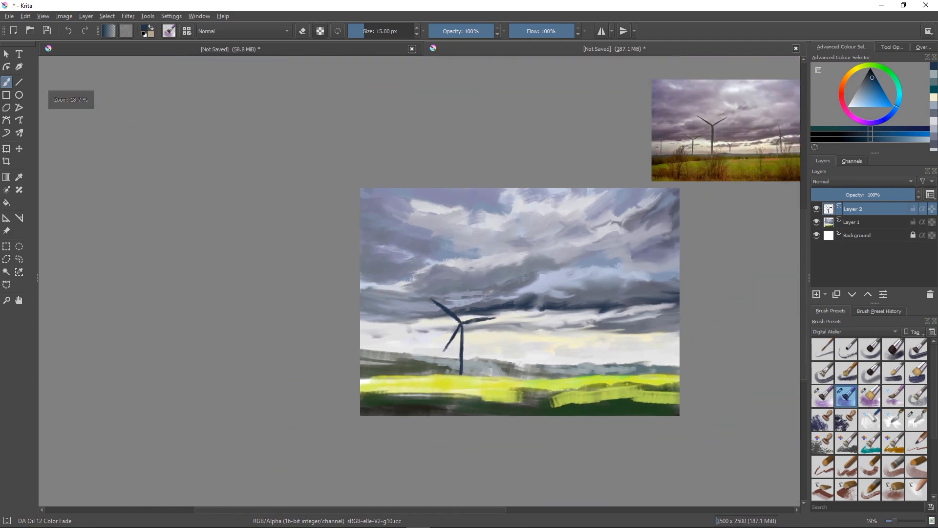
mouse_move(508, 355)
left_mouse_down()
mouse_move(385, 366)
mouse_move(376, 381)
mouse_move(326, 388)
mouse_move(287, 374)
mouse_move(288, 327)
left_mouse_up()
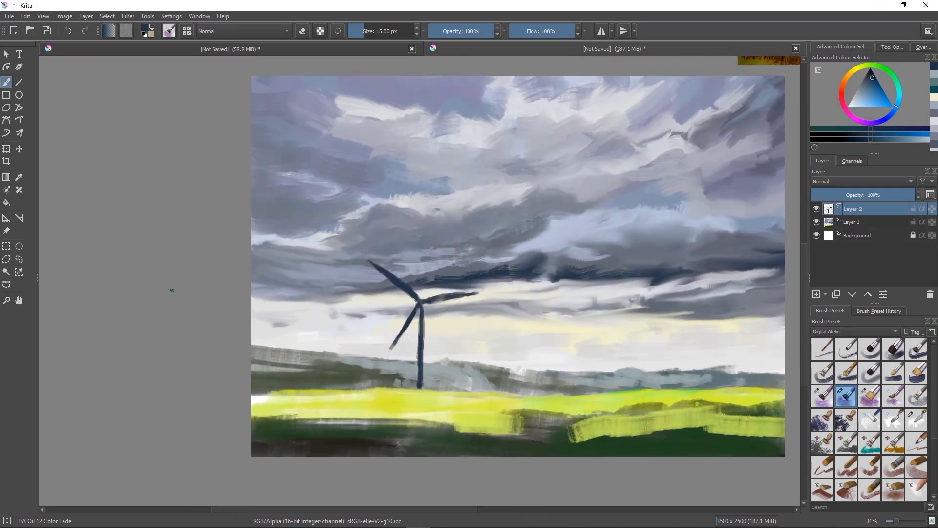
key("e")
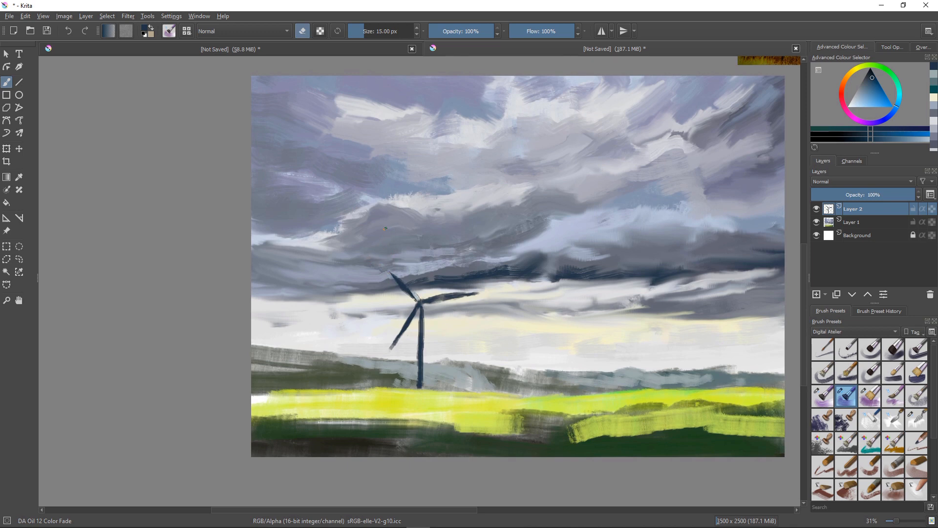
key("e")
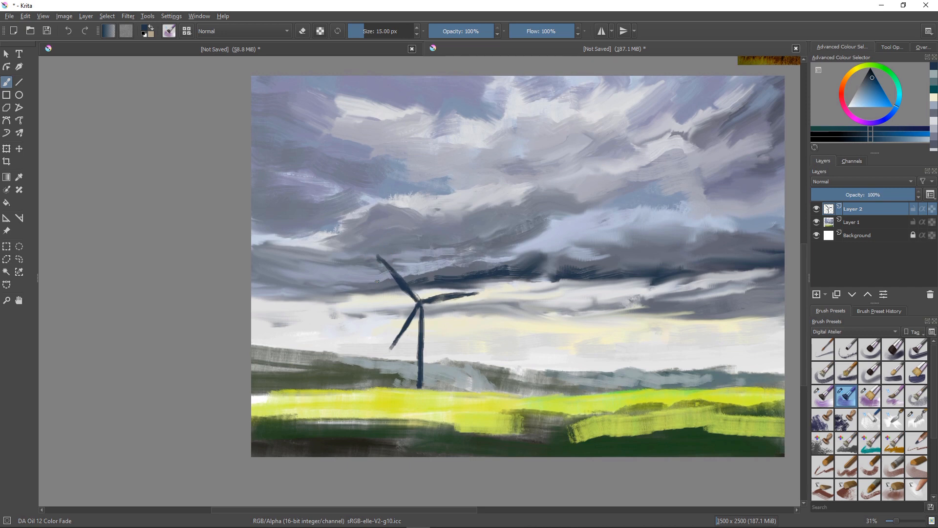
key("e")
Pick a dark green and paint a small patch of it around the base of the turbine tower at 16 px.
scroll(406, 343, "down", 4)
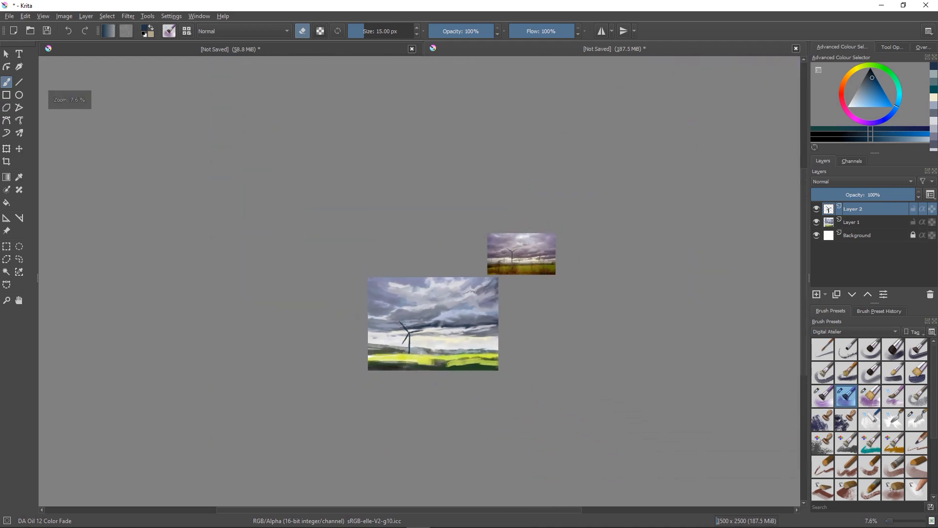
scroll(389, 329, "up", 3)
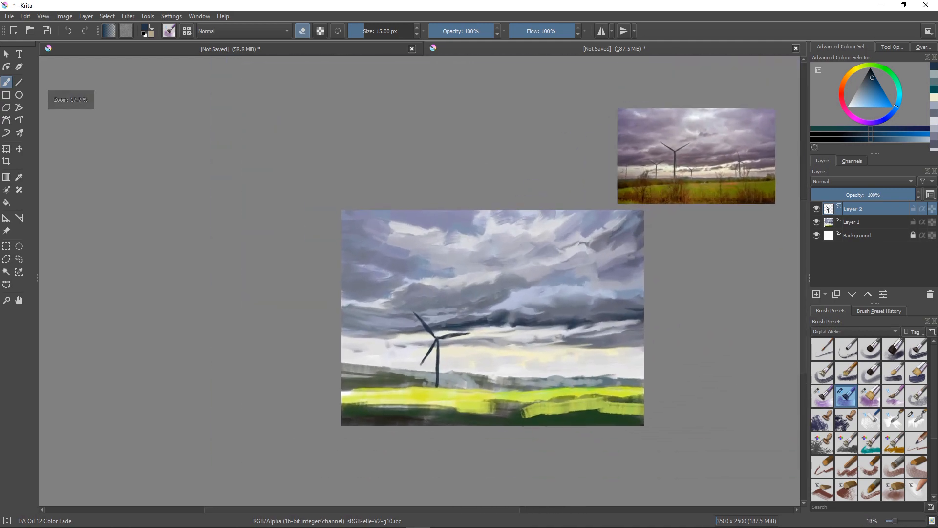
left_click_drag(391, 325, 347, 319)
scroll(347, 318, "up", 1)
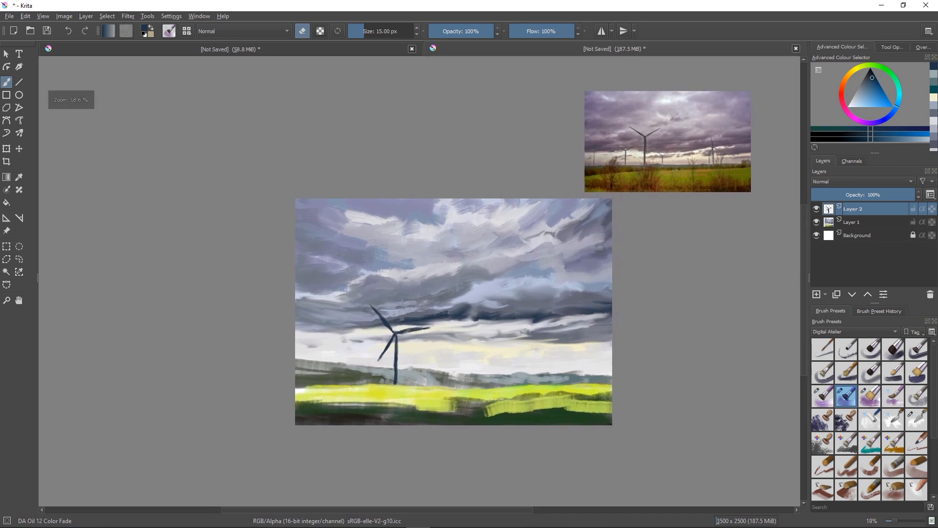
scroll(353, 303, "up", 2)
scroll(353, 304, "down", 1)
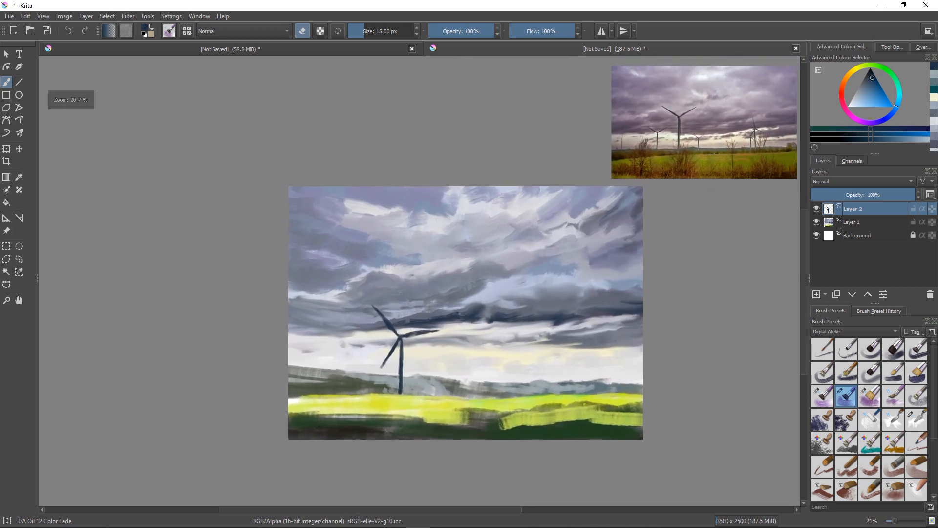
scroll(352, 303, "down", 1)
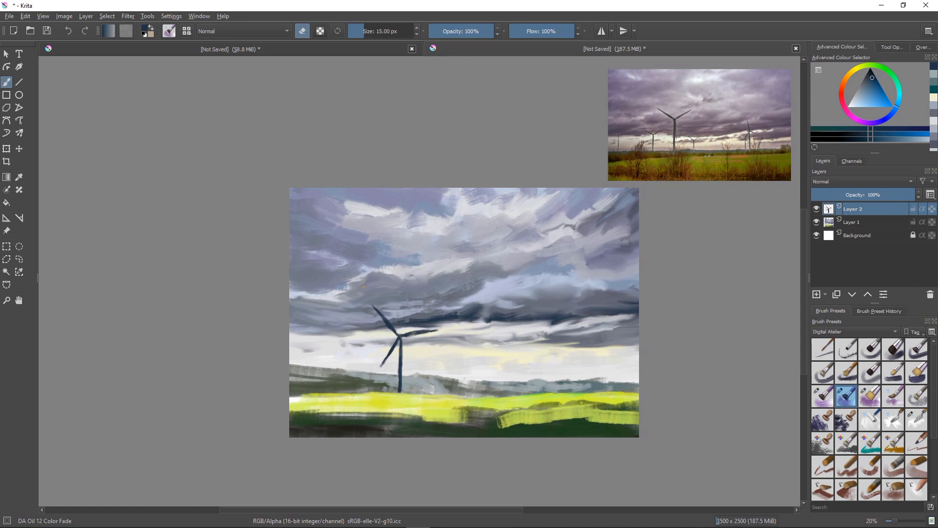
left_click(882, 67)
left_click_drag(875, 84, 873, 81)
left_click_drag(401, 390, 403, 385)
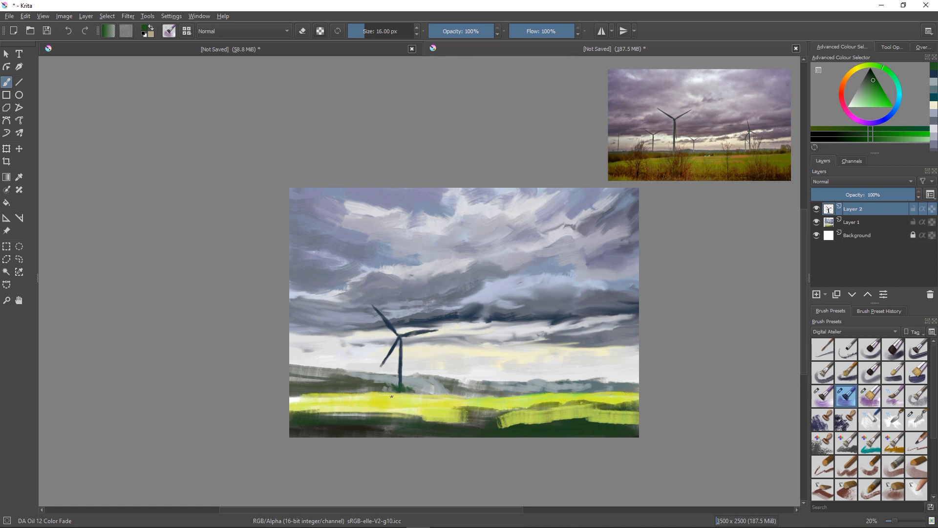
Paint a row of near-black green bushes along the foot of the hills across the canvas at 32 px.
mouse_move(391, 395)
left_mouse_down("shift")
mouse_move(420, 390)
mouse_move(388, 389)
mouse_move(409, 359)
mouse_move(375, 396)
mouse_move(403, 385)
mouse_move(434, 391)
mouse_move(368, 380)
mouse_move(360, 391)
mouse_move(341, 387)
left_mouse_up("shift")
left_click(868, 73)
mouse_move(412, 383)
left_mouse_down()
mouse_move(451, 391)
mouse_move(418, 391)
mouse_move(466, 394)
mouse_move(428, 384)
mouse_move(459, 392)
left_mouse_up()
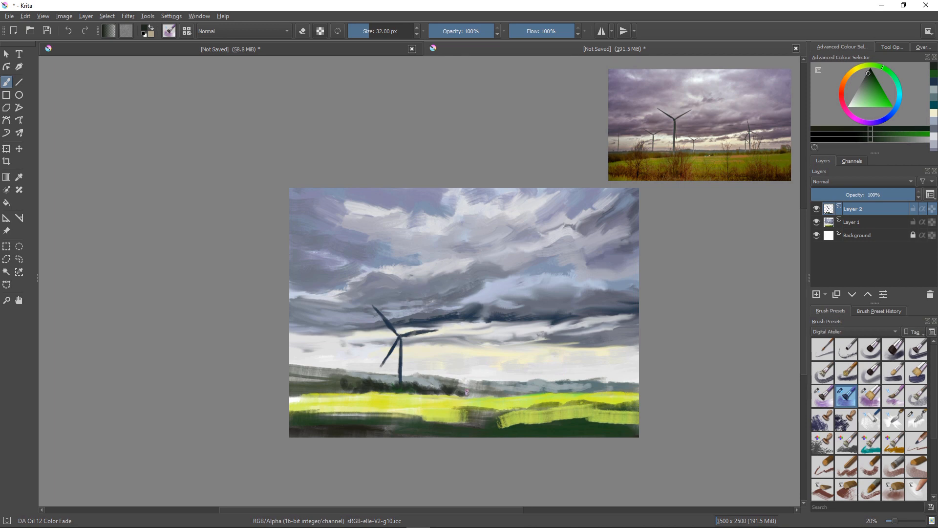
left_click_drag(550, 389, 489, 395)
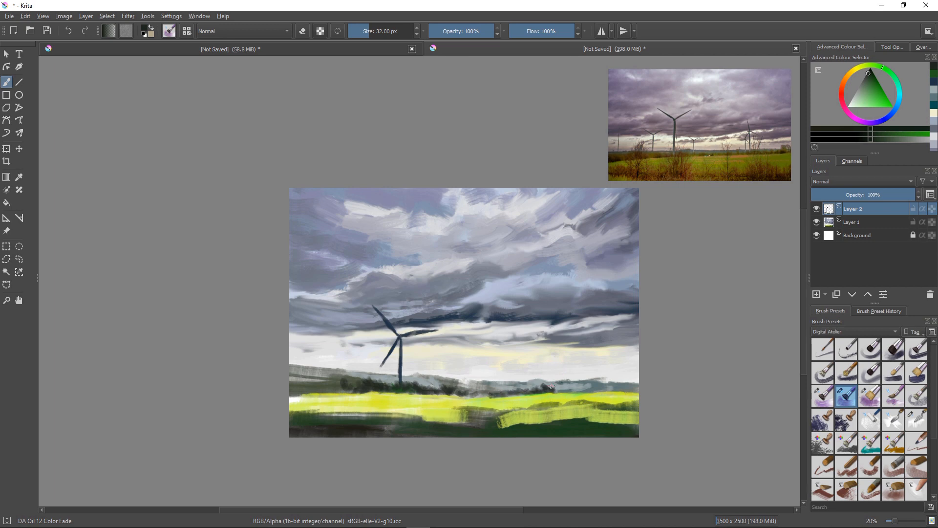
mouse_move(552, 389)
left_mouse_down()
mouse_move(647, 388)
mouse_move(626, 387)
left_mouse_up()
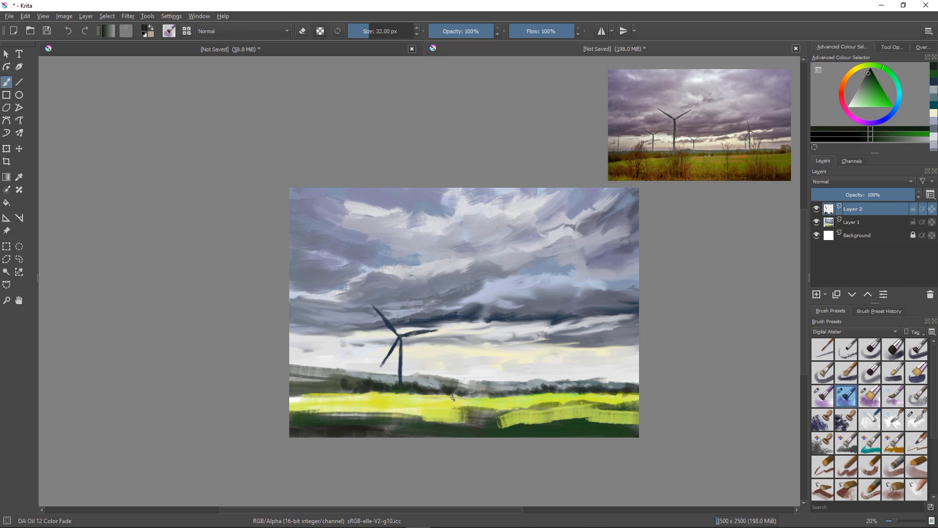
mouse_move(511, 390)
left_mouse_down()
mouse_move(492, 391)
mouse_move(524, 386)
left_mouse_up()
Touch up the turbine's lower tower and lower-left blade, and trim the tower and blade edges in eraser mode.
left_click_drag(400, 369, 399, 380)
key("e")
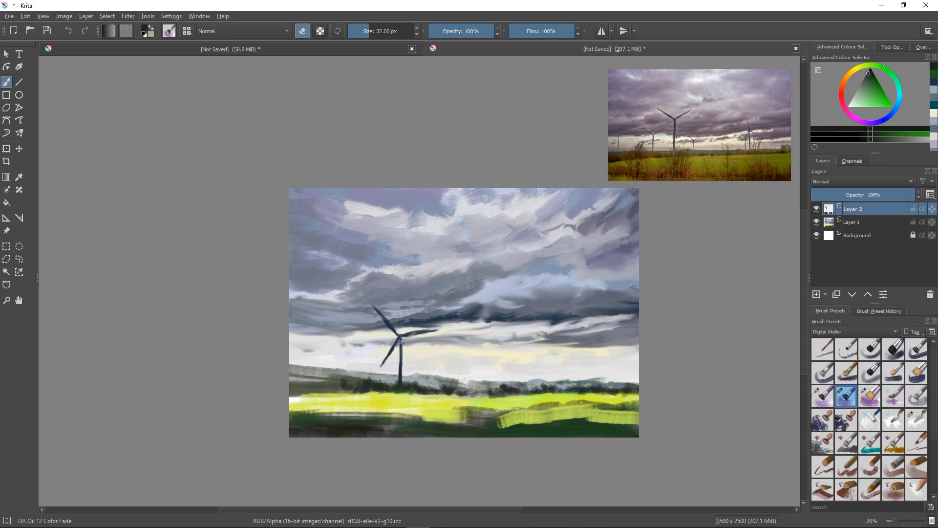
left_click_drag(403, 341, 402, 382)
mouse_move(443, 327)
left_mouse_down()
mouse_move(420, 337)
mouse_move(427, 334)
left_mouse_up()
left_click_drag(394, 354, 388, 361)
key("e")
left_click_drag(391, 349, 383, 362)
key("e")
left_click_drag(395, 353, 380, 365)
Reduce the eraser brush to 7 px and erase along the middle of the lower-left blade.
left_click_drag(411, 358, 281, 237)
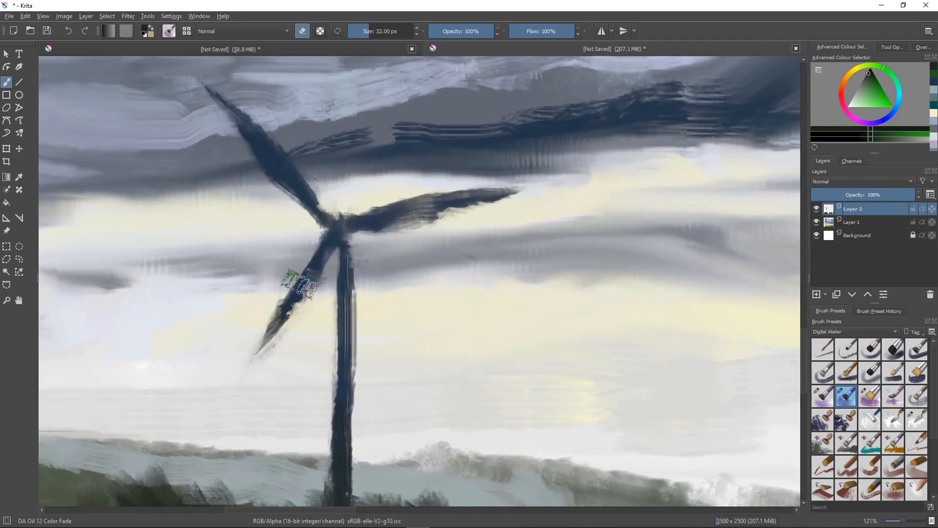
key("e")
key("e")
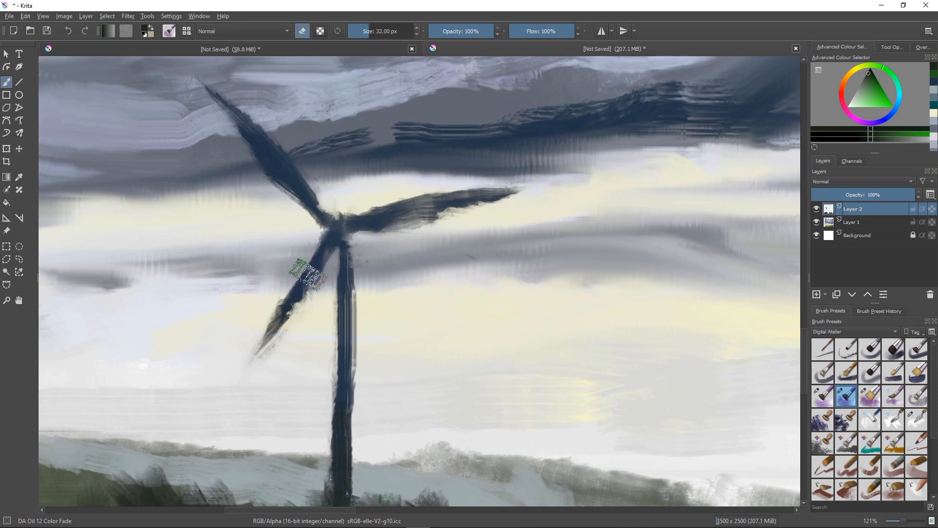
key("bracketleft")
key("bracketleft")
key("bracketleft")
key("bracketleft")
key("bracketleft")
key("bracketleft")
key("bracketleft")
key("bracketleft")
key("bracketleft")
key("bracketleft")
key("bracketleft")
key("bracketleft")
key("bracketleft")
key("bracketleft")
key("bracketleft")
key("bracketleft")
key("bracketleft")
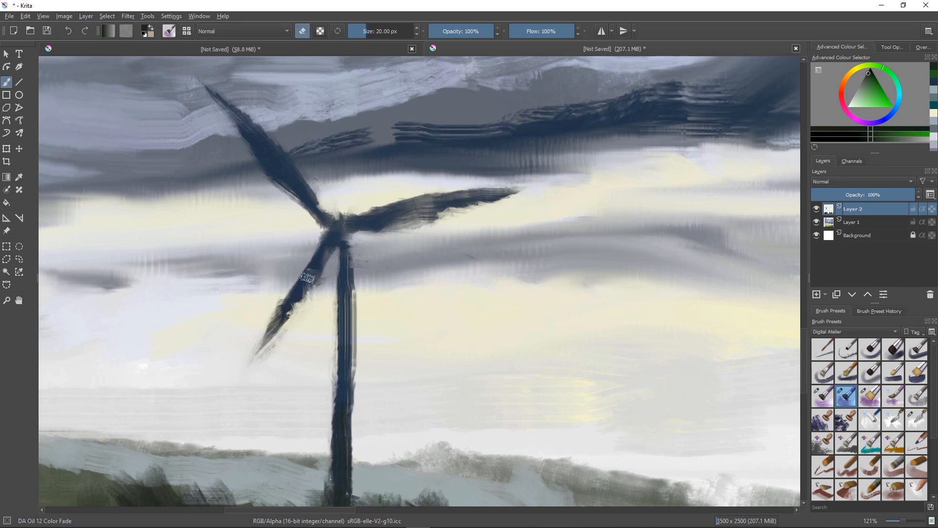
left_click_drag(316, 270, 294, 311)
Repaint the lower-left blade in near-black with 7 px strokes from the hub to the tip.
key("e")
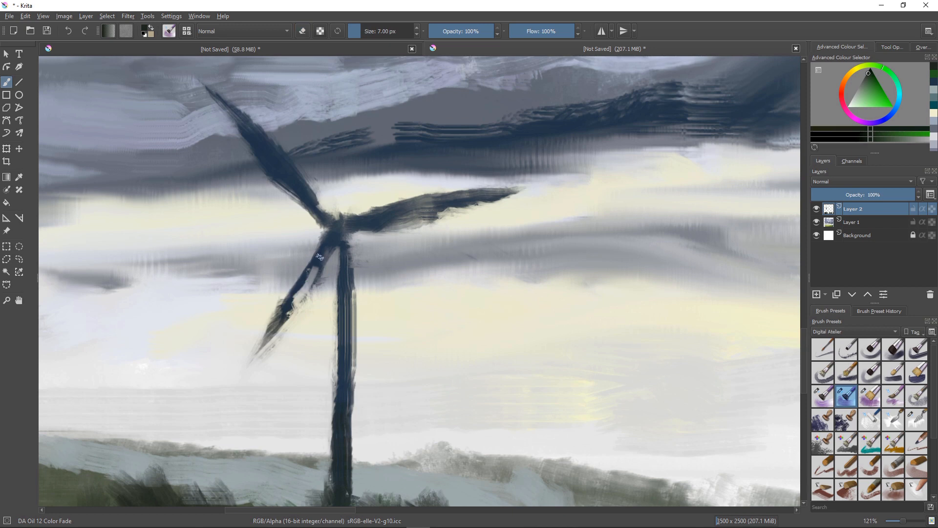
left_click_drag(319, 261, 294, 307)
left_click_drag(317, 269, 293, 309)
left_click_drag(320, 264, 285, 311)
left_click_drag(317, 272, 281, 324)
left_click_drag(299, 294, 255, 354)
left_click_drag(278, 323, 249, 360)
left_click_drag(283, 302, 260, 334)
left_click_drag(300, 274, 254, 351)
left_click_drag(329, 238, 290, 300)
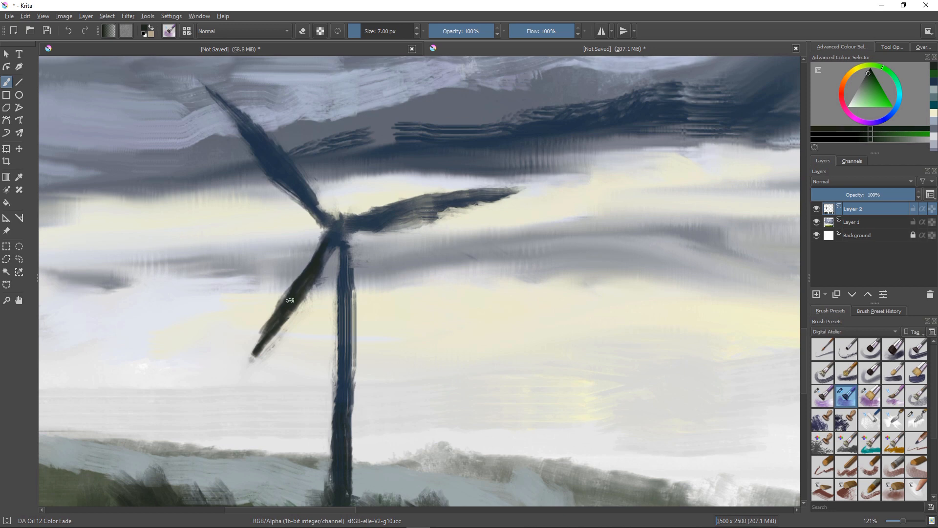
Sample a pale green and a grey-blue and paint both as a highlight on the middle of the upper-left blade.
left_click(339, 256, "ctrl")
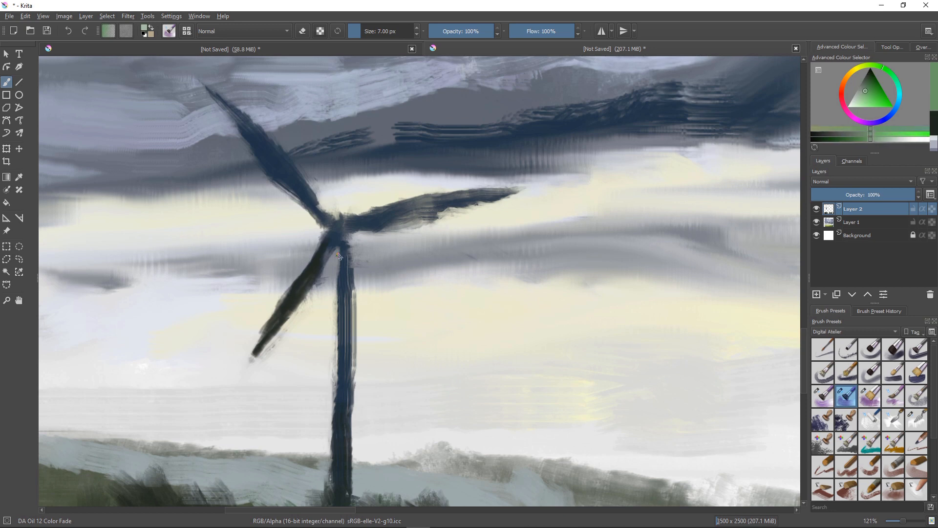
left_click(338, 256, "ctrl")
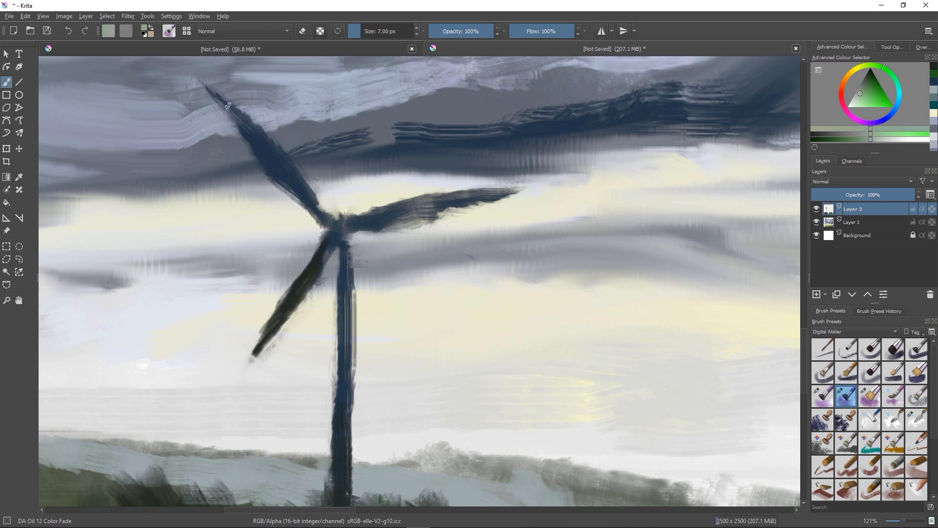
mouse_move(249, 124)
left_mouse_down()
mouse_move(279, 155)
mouse_move(256, 127)
mouse_move(271, 158)
mouse_move(247, 130)
mouse_move(265, 162)
mouse_move(274, 143)
mouse_move(300, 182)
mouse_move(266, 136)
left_mouse_up()
left_click(511, 105, "ctrl")
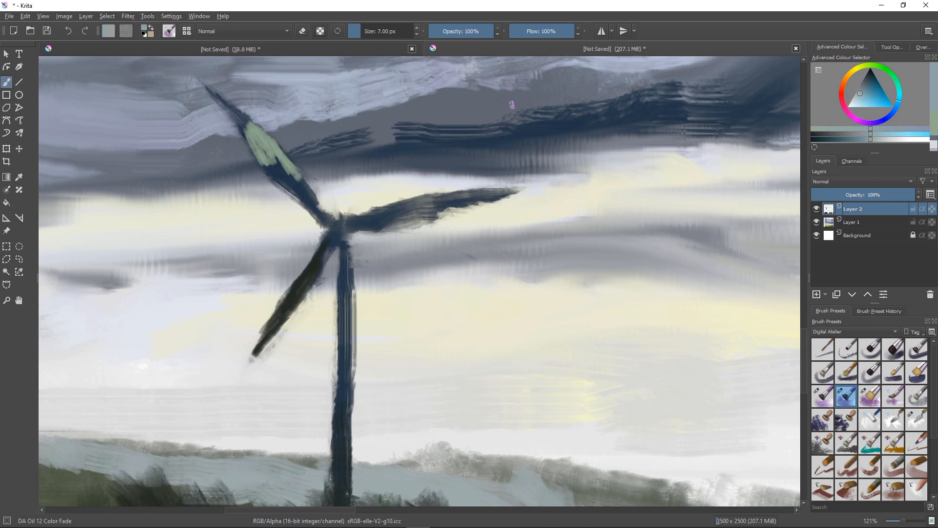
mouse_move(264, 138)
left_mouse_down()
mouse_move(298, 177)
mouse_move(263, 144)
mouse_move(281, 173)
mouse_move(262, 159)
mouse_move(289, 180)
left_mouse_up()
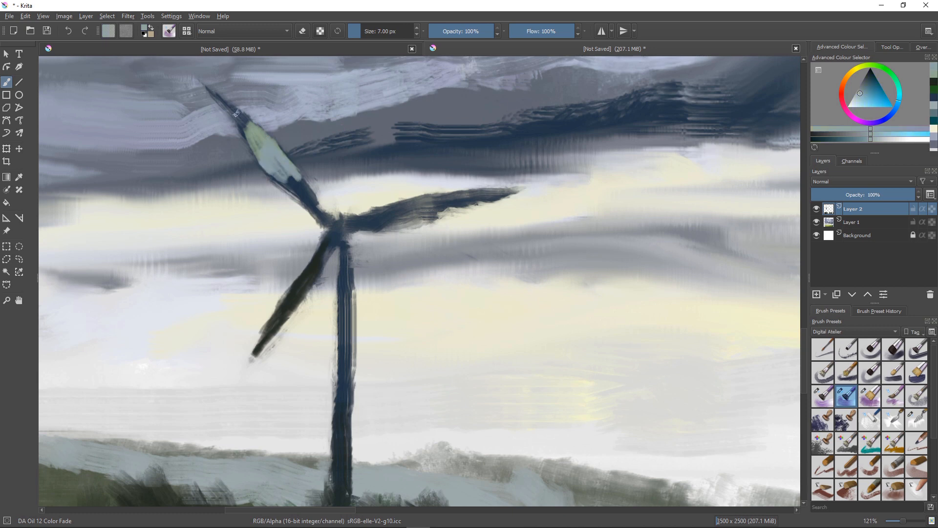
mouse_move(245, 118)
left_mouse_down()
mouse_move(291, 167)
mouse_move(265, 159)
mouse_move(277, 175)
left_mouse_up()
Sample a lighter grey-blue from the painting and cover the green in the upper-left blade's highlight with it.
left_click(333, 152, "ctrl")
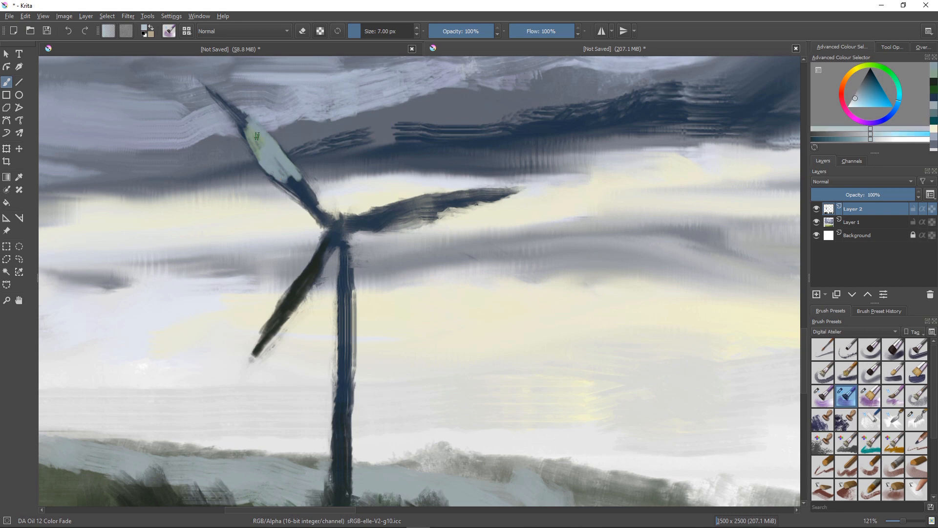
left_click_drag(264, 132, 301, 176)
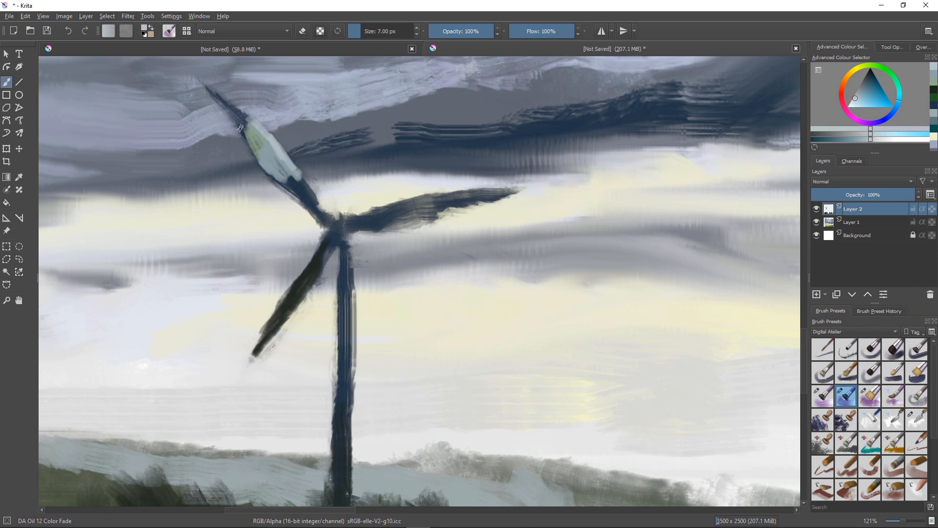
left_click_drag(239, 126, 282, 190)
mouse_move(249, 142)
left_mouse_down()
mouse_move(265, 139)
mouse_move(251, 134)
mouse_move(257, 154)
mouse_move(250, 142)
mouse_move(263, 168)
mouse_move(289, 185)
mouse_move(262, 167)
mouse_move(281, 184)
left_mouse_up()
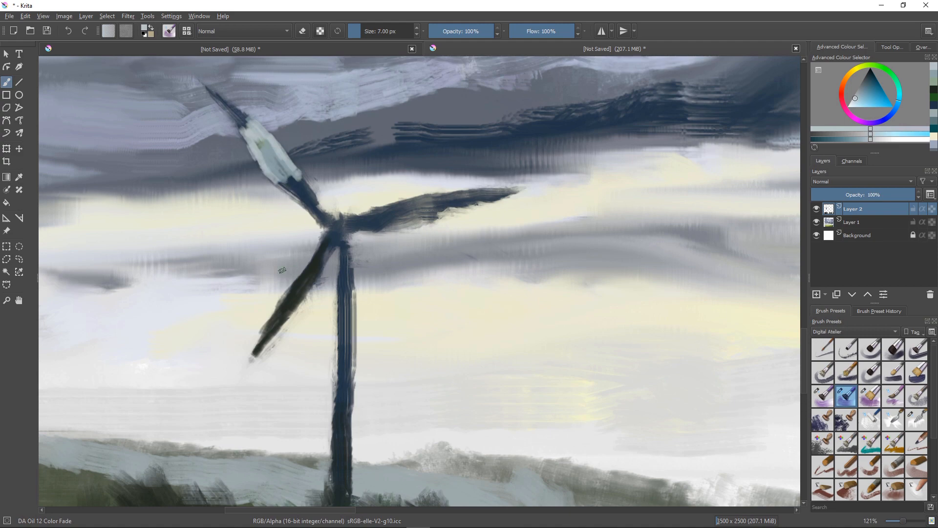
Smooth the upper-left blade's highlight and blend its outer end into the dark tip with sampled colours.
scroll(288, 278, "down", 7)
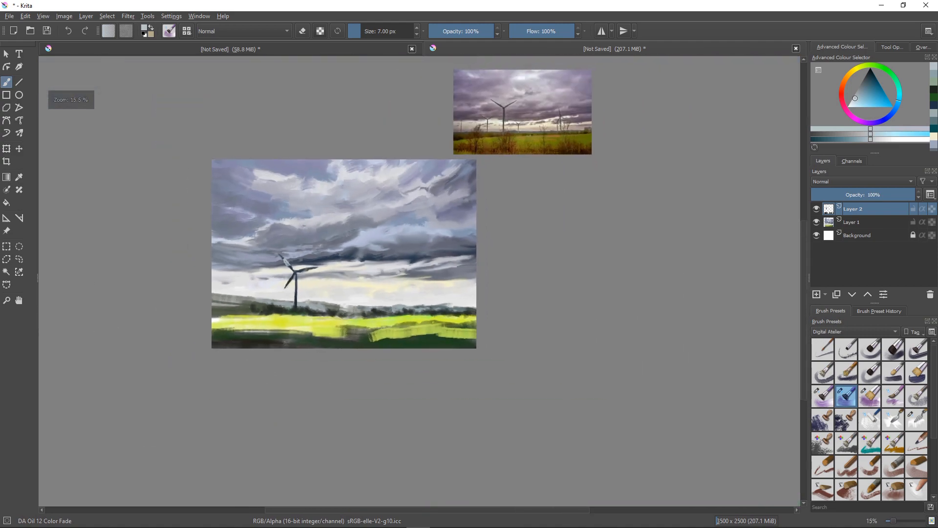
scroll(288, 278, "up", 4)
scroll(286, 276, "up", 3)
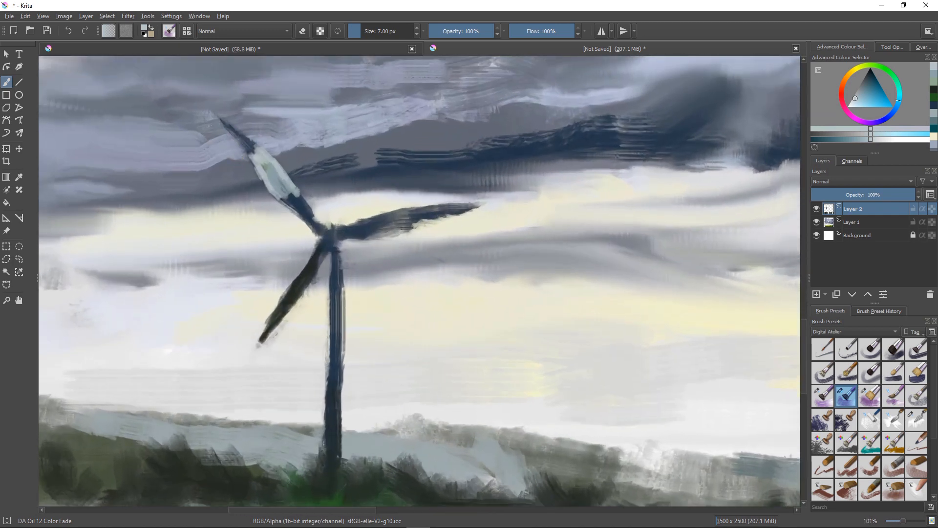
left_click_drag(268, 168, 287, 195)
left_click(249, 146, "ctrl")
mouse_move(249, 144)
left_mouse_down()
mouse_move(268, 156)
mouse_move(229, 127)
mouse_move(261, 169)
mouse_move(272, 173)
mouse_move(264, 156)
mouse_move(278, 170)
mouse_move(245, 139)
mouse_move(263, 169)
mouse_move(253, 152)
left_mouse_up()
left_click(267, 159, "ctrl")
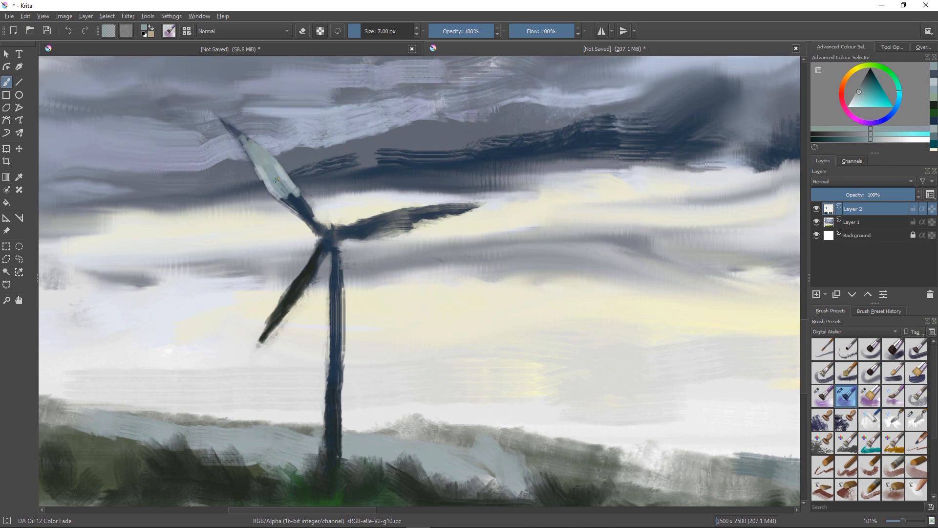
left_click_drag(257, 166, 270, 184)
Blend the upper-left blade's highlight toward the hub with sampled navy and grey-green, and darken its tip and lower edge.
left_click(307, 210, "ctrl")
mouse_move(299, 199)
left_mouse_down()
mouse_move(315, 216)
mouse_move(274, 164)
mouse_move(302, 202)
mouse_move(265, 175)
mouse_move(282, 202)
mouse_move(289, 196)
left_mouse_up()
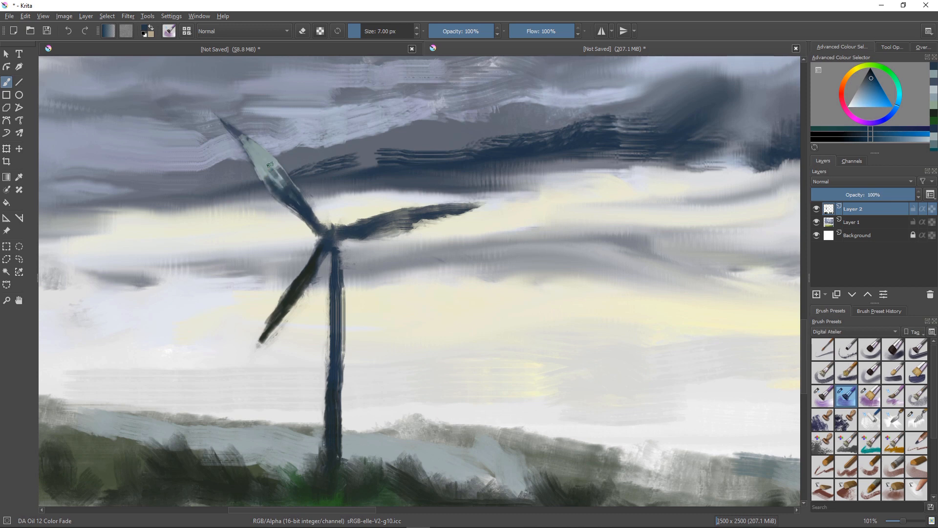
left_click(260, 152, "ctrl")
left_click_drag(262, 153, 311, 213)
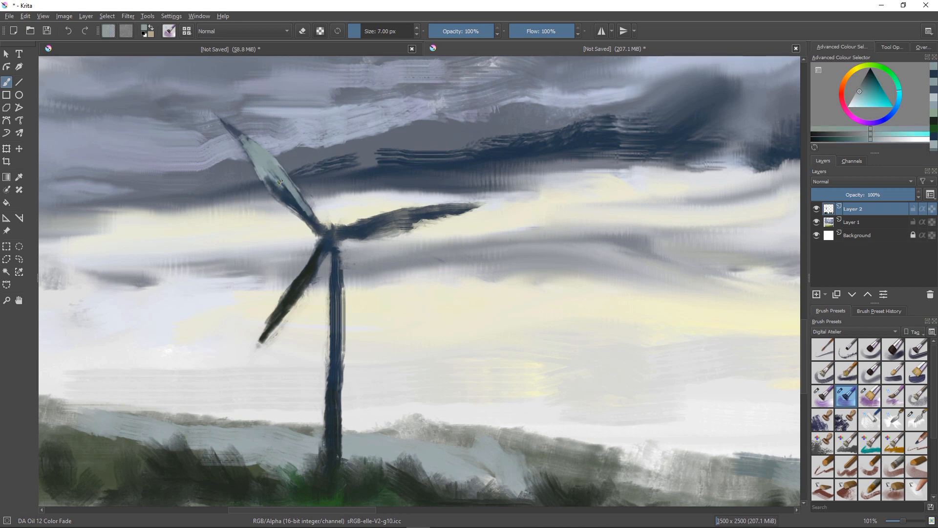
left_click_drag(271, 172, 300, 205)
left_click(234, 130, "ctrl")
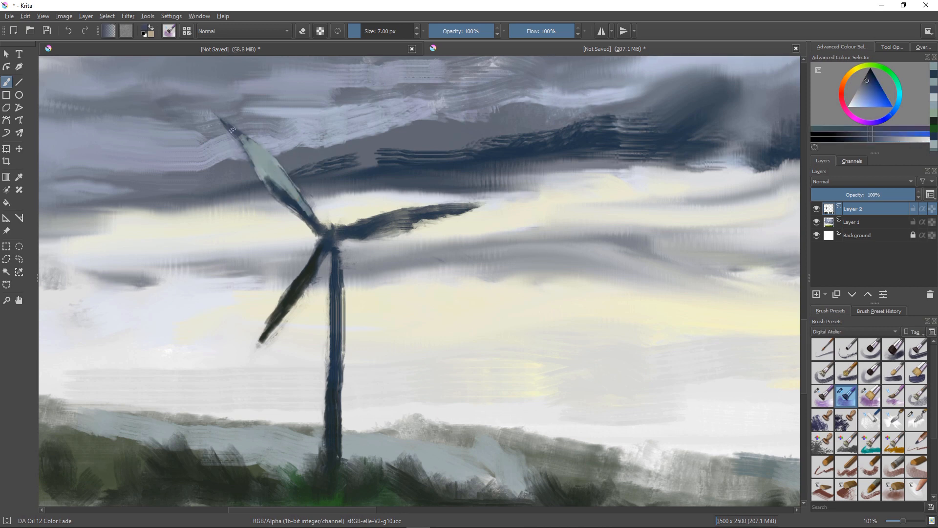
left_click_drag(223, 120, 269, 191)
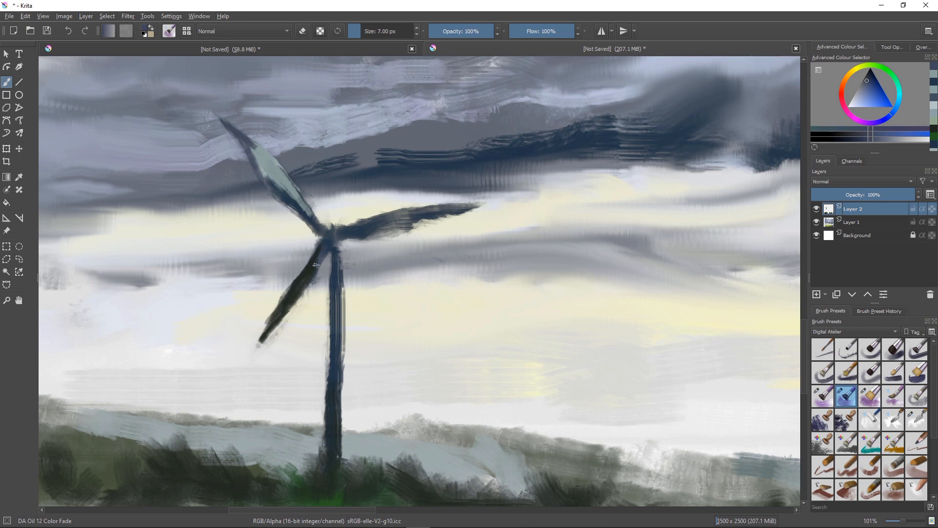
Glaze dark slate blue over the lower-left blade and the inner part of the right blade.
left_click_drag(297, 294, 269, 330)
left_click_drag(318, 254, 268, 337)
left_click_drag(391, 219, 370, 226)
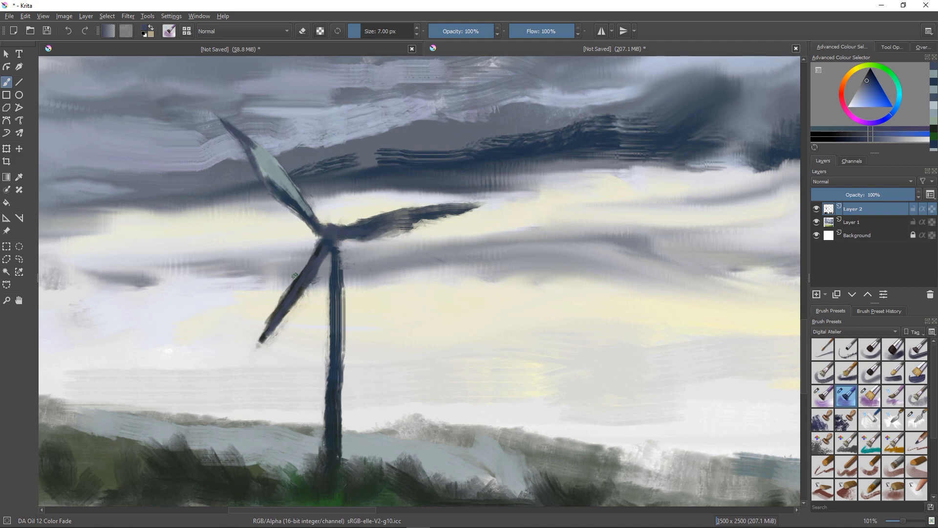
Paint a smaller distant turbine to the right of the main one, with a thin slate-blue tower and two upper blades.
scroll(301, 309, "down", 5)
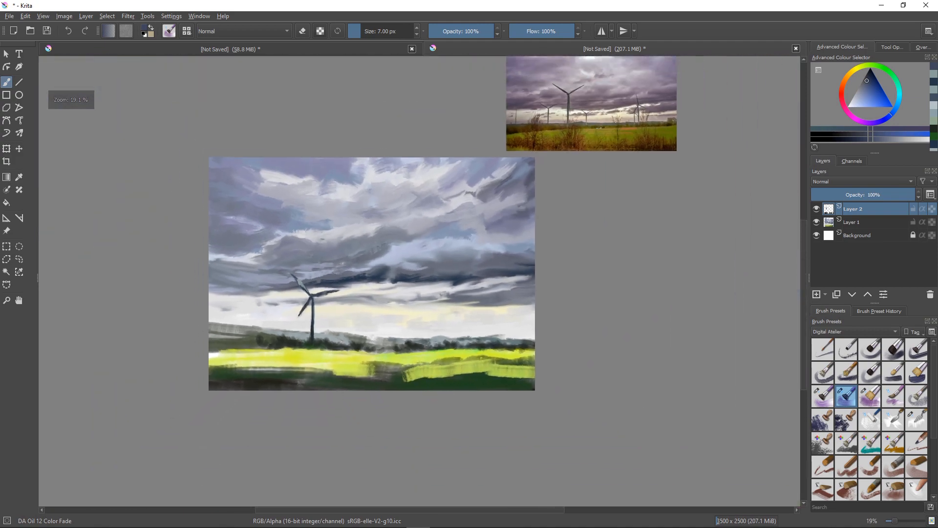
scroll(259, 337, "up", 2)
scroll(259, 337, "down", 3)
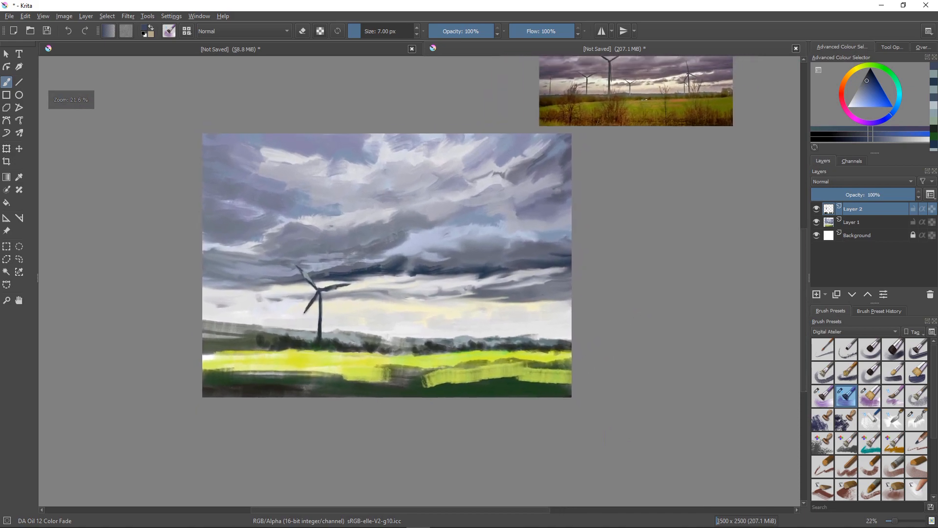
scroll(268, 315, "up", 8)
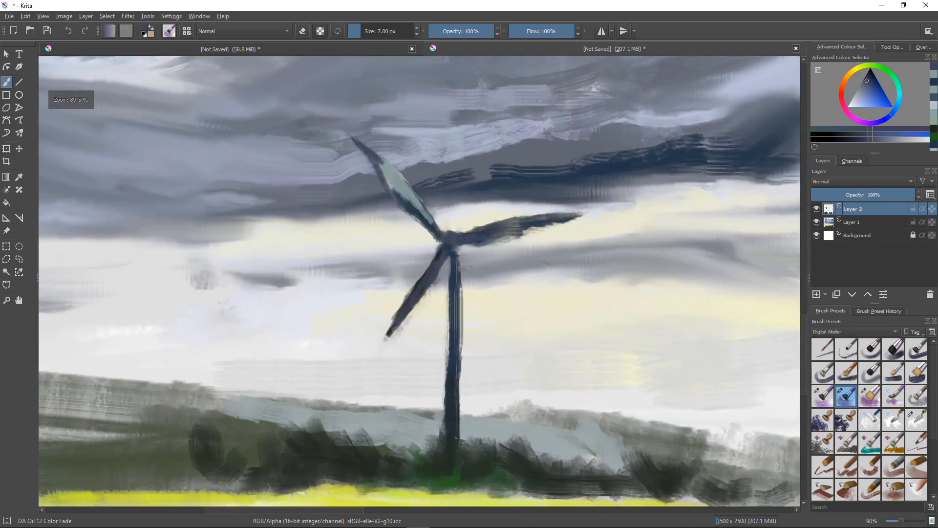
left_click_drag(377, 296, 172, 276)
scroll(171, 276, "down", 1)
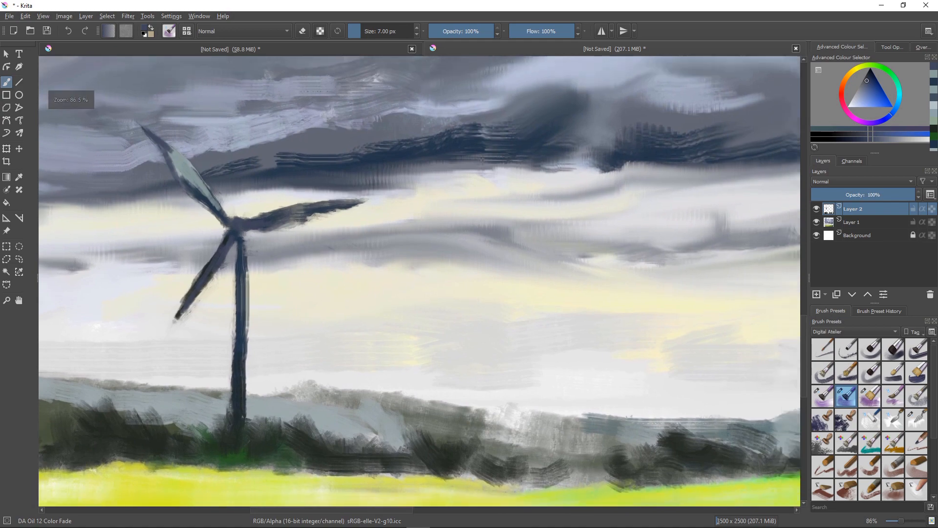
scroll(171, 276, "up", 2)
scroll(172, 276, "down", 2)
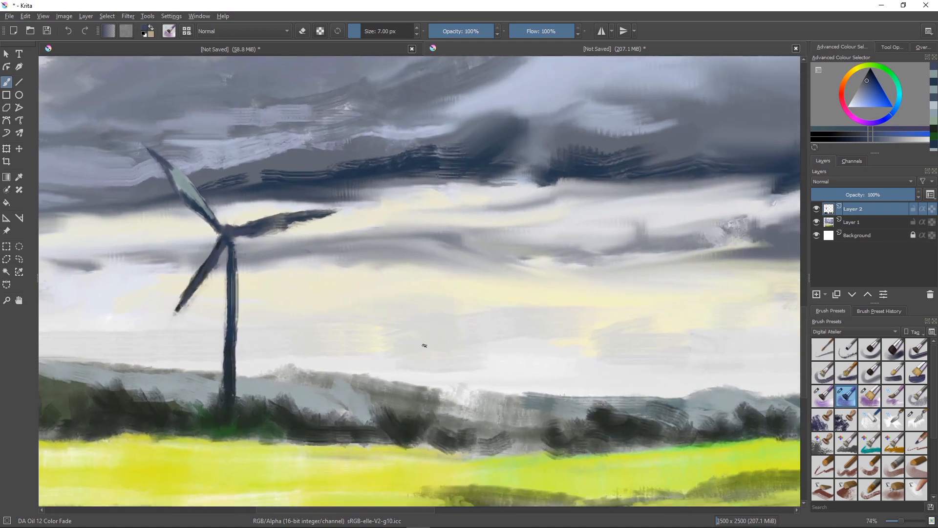
left_click_drag(423, 348, 421, 420)
left_click_drag(396, 316, 422, 348)
key("ctrl+z")
mouse_move(419, 350)
left_mouse_down()
mouse_move(382, 328)
mouse_move(422, 350)
mouse_move(410, 344)
mouse_move(429, 343)
mouse_move(423, 349)
left_mouse_up()
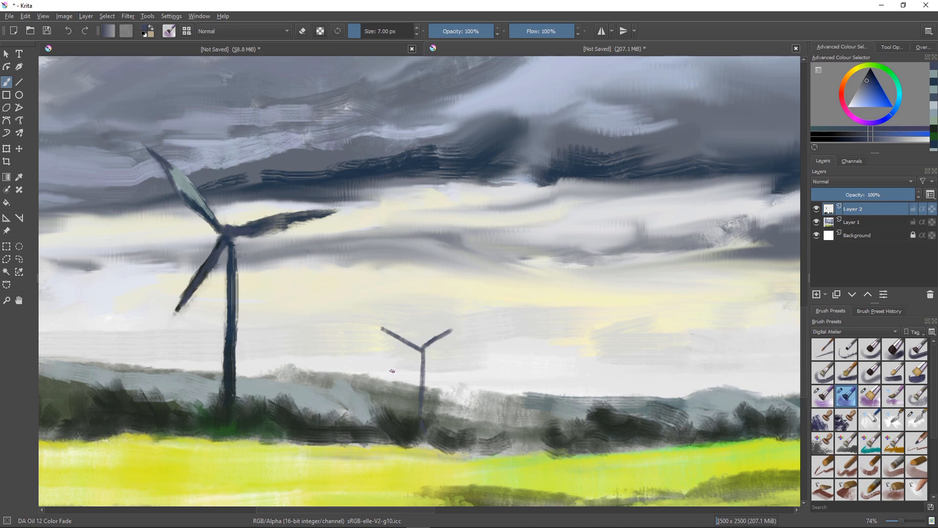
Add the small turbine's downward blade, darken its tower and blades, and paint dark stalks in the bushes beside it.
left_click_drag(420, 350, 416, 374)
key("e")
key("e")
key("d")
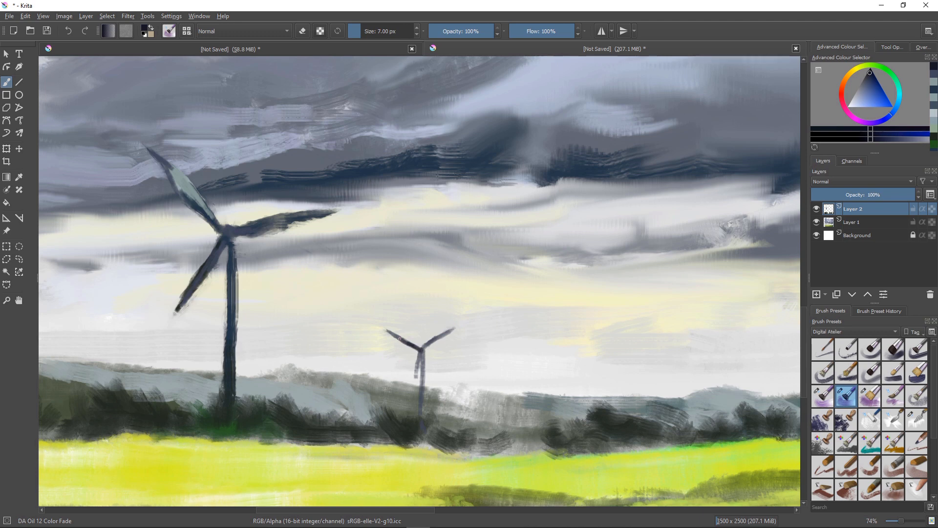
mouse_move(423, 350)
left_mouse_down()
mouse_move(416, 413)
mouse_move(421, 396)
mouse_move(425, 420)
mouse_move(364, 426)
left_mouse_up()
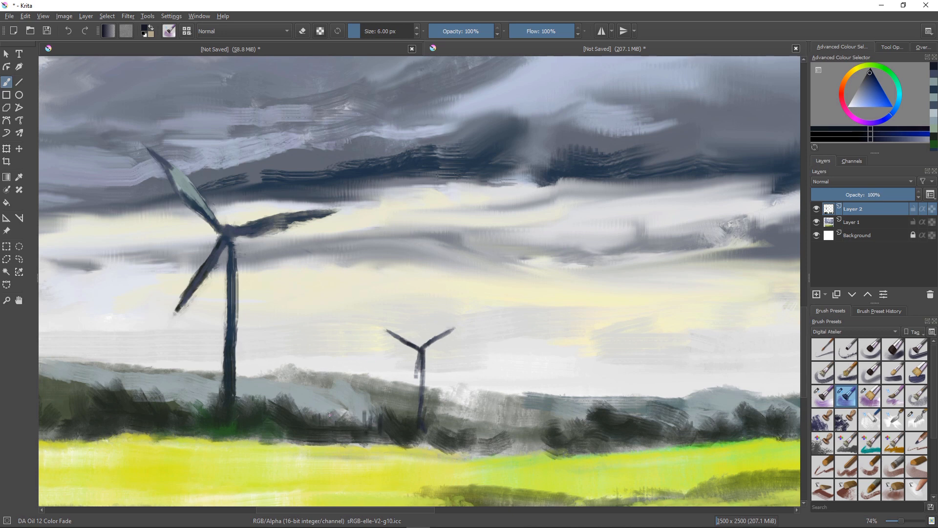
Reduce the brush to 4 px and paint thin dark twigs above the bushes on both sides of the small turbine.
key("bracketleft")
key("bracketleft")
key("bracketleft")
key("bracketleft")
key("bracketleft")
mouse_move(302, 392)
left_mouse_down()
mouse_move(302, 418)
mouse_move(303, 409)
mouse_move(334, 419)
mouse_move(334, 392)
mouse_move(337, 419)
left_mouse_up()
mouse_move(335, 390)
left_mouse_down()
mouse_move(345, 418)
mouse_move(361, 422)
left_mouse_up()
mouse_move(505, 418)
left_mouse_down()
mouse_move(514, 436)
mouse_move(491, 445)
left_mouse_up()
left_click_drag(483, 428, 474, 447)
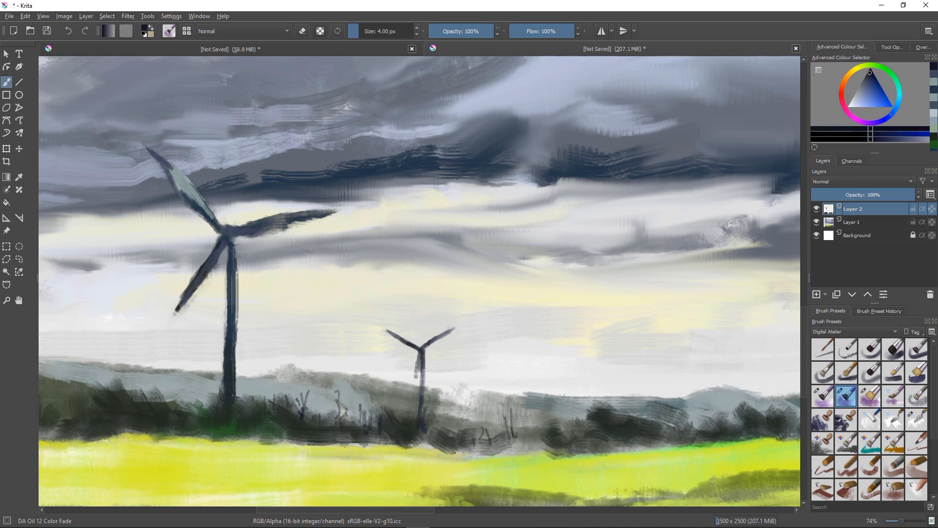
Paint more thin dark twigs in the bushes on the far right and left of the main turbine.
left_click_drag(585, 411, 583, 426)
mouse_move(578, 428)
left_mouse_down()
mouse_move(563, 412)
mouse_move(567, 432)
left_mouse_up()
left_click_drag(649, 409, 652, 427)
left_click_drag(156, 378, 164, 402)
mouse_move(113, 375)
left_mouse_down()
mouse_move(115, 389)
mouse_move(103, 398)
mouse_move(78, 399)
left_mouse_up()
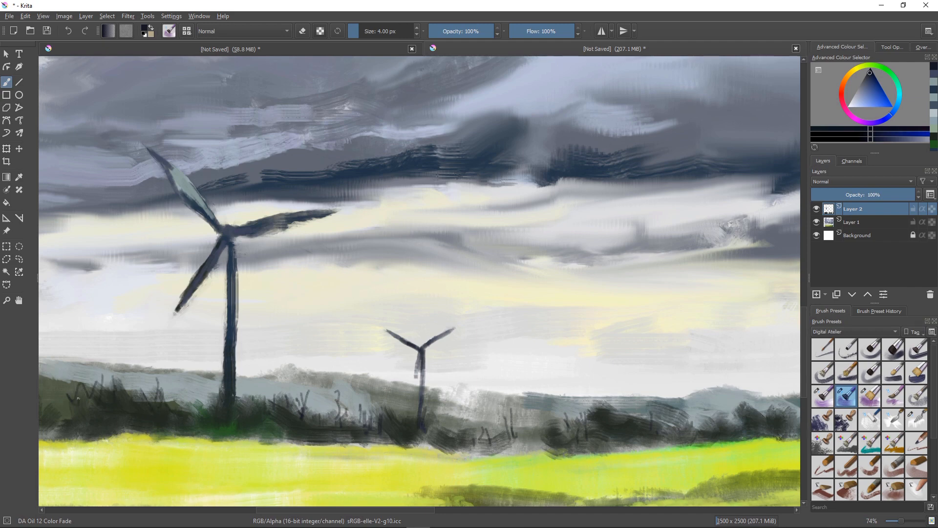
scroll(265, 408, "up", 1)
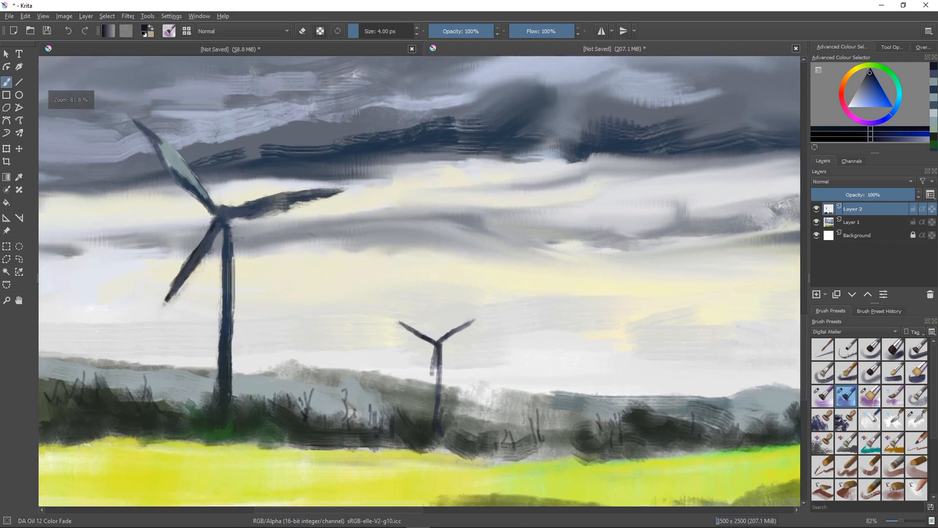
Darken the underside of the main turbine's right blade with thin dark strokes.
scroll(265, 408, "down", 4)
scroll(251, 415, "down", 2)
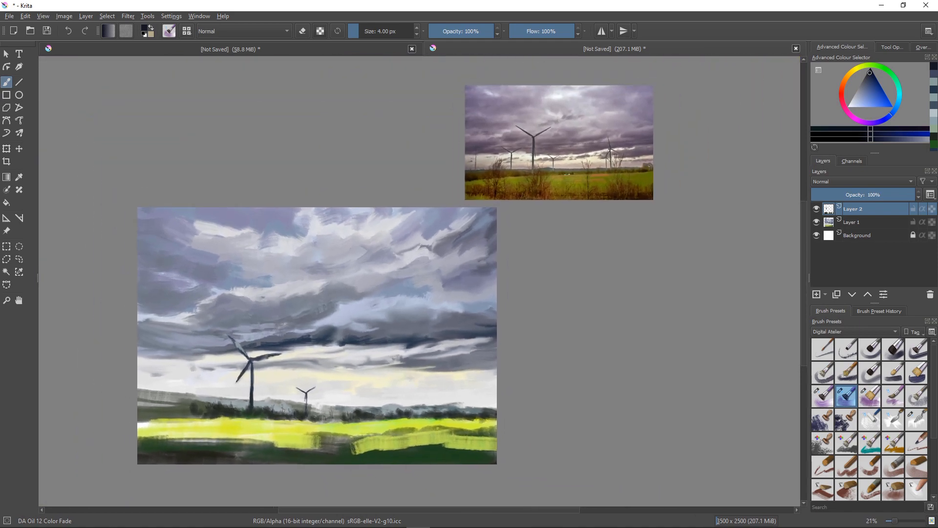
scroll(212, 385, "down", 2)
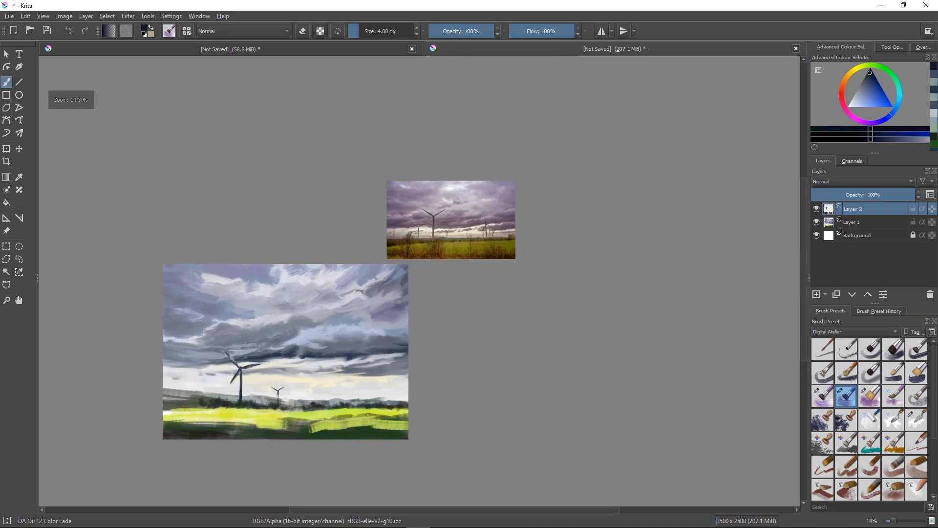
scroll(212, 384, "up", 8)
scroll(213, 384, "down", 1)
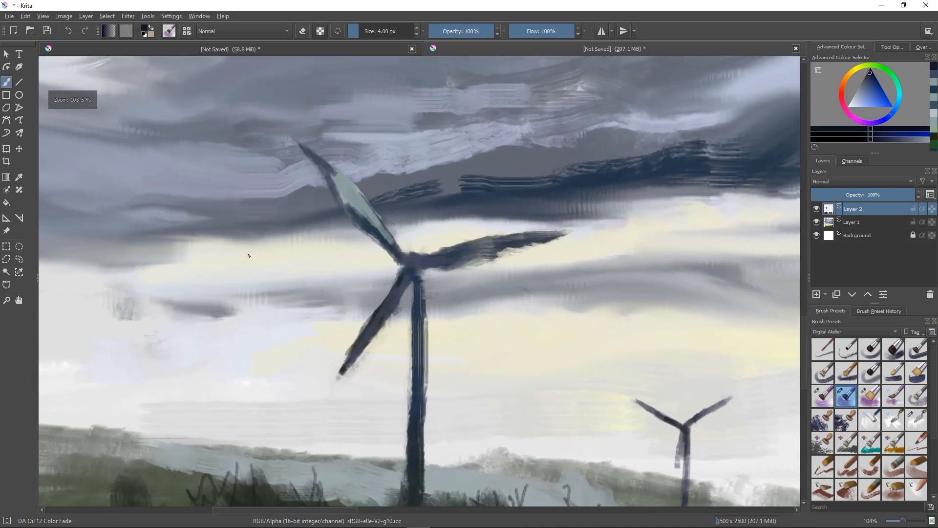
mouse_move(488, 254)
left_mouse_down()
mouse_move(538, 239)
mouse_move(456, 263)
mouse_move(521, 242)
mouse_move(466, 260)
left_mouse_up()
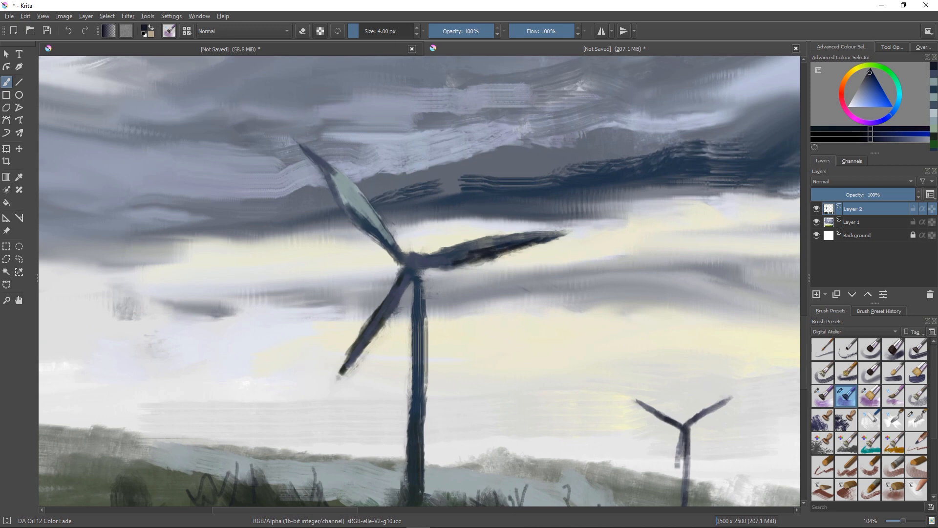
scroll(318, 357, "down", 8)
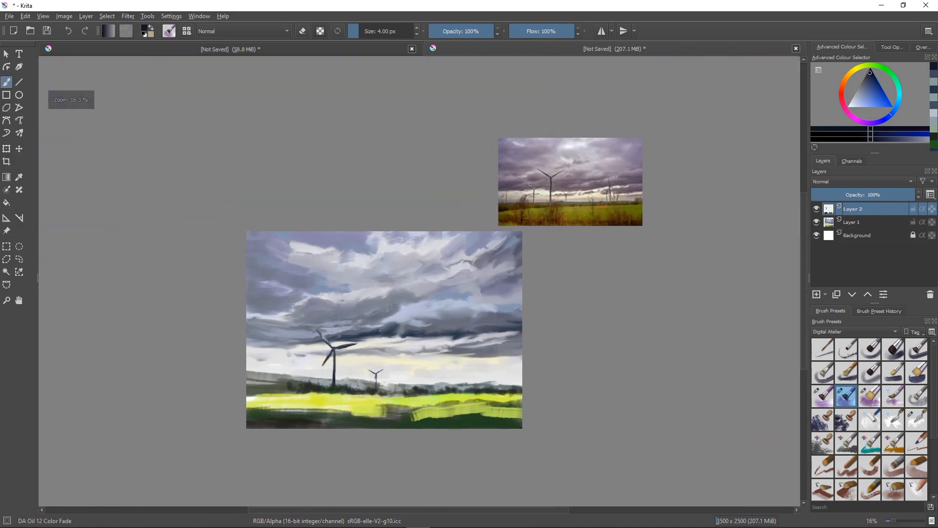
scroll(332, 356, "up", 1)
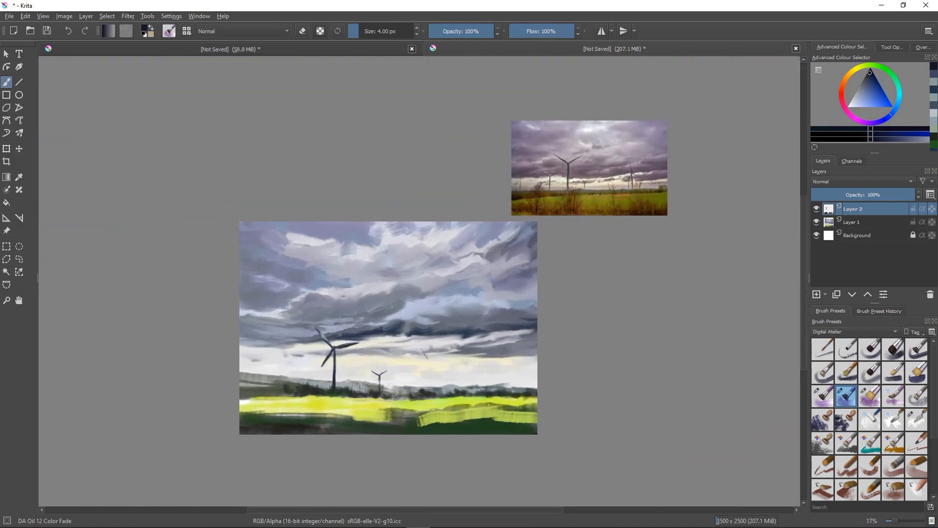
scroll(418, 359, "up", 6)
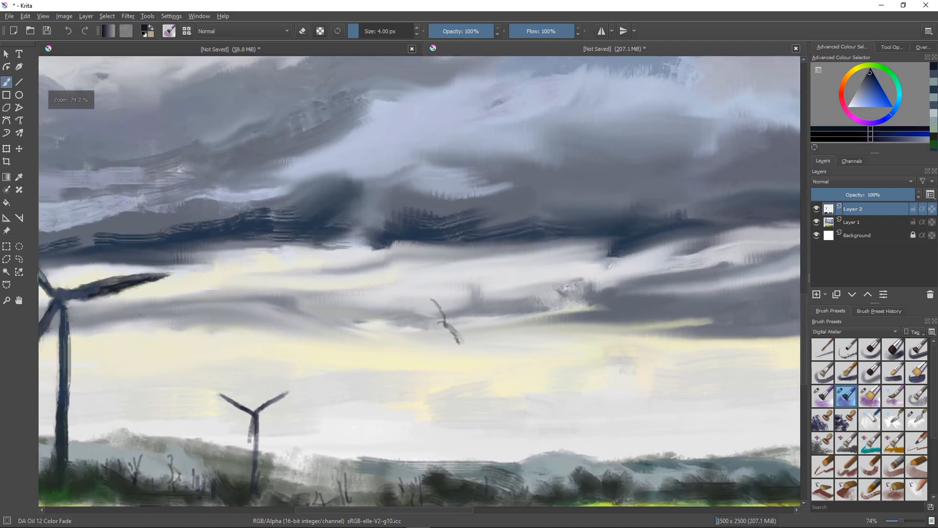
left_click_drag(438, 311, 456, 337)
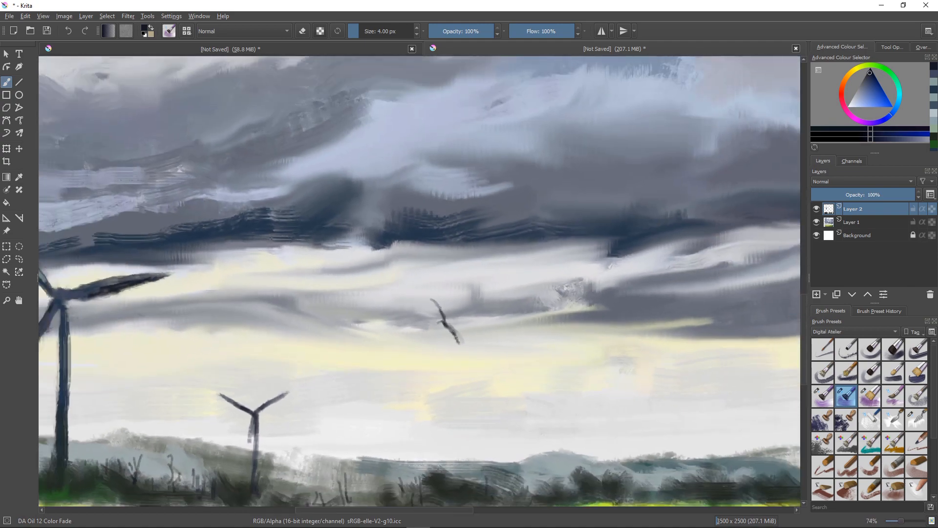
key("ctrl+z")
key("ctrl+z")
key("ctrl+z")
Paint two pairs of small dark birds in the pale sky right of the small turbine, trimming their wings with the eraser.
mouse_move(446, 322)
left_mouse_down()
mouse_move(477, 332)
mouse_move(473, 321)
mouse_move(485, 337)
left_mouse_up()
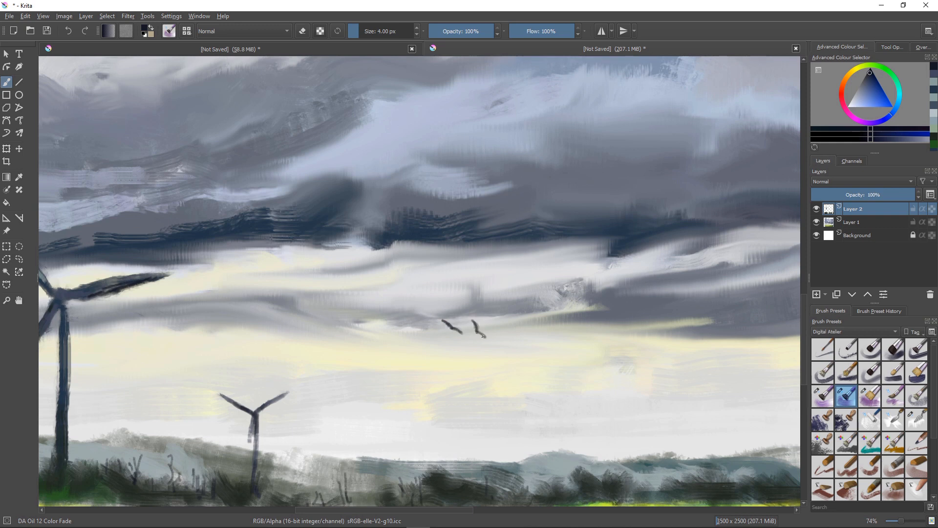
mouse_move(555, 348)
left_mouse_down()
mouse_move(542, 344)
mouse_move(566, 347)
mouse_move(540, 343)
mouse_move(531, 353)
mouse_move(554, 360)
left_mouse_up()
key("e")
left_click_drag(531, 351, 522, 355)
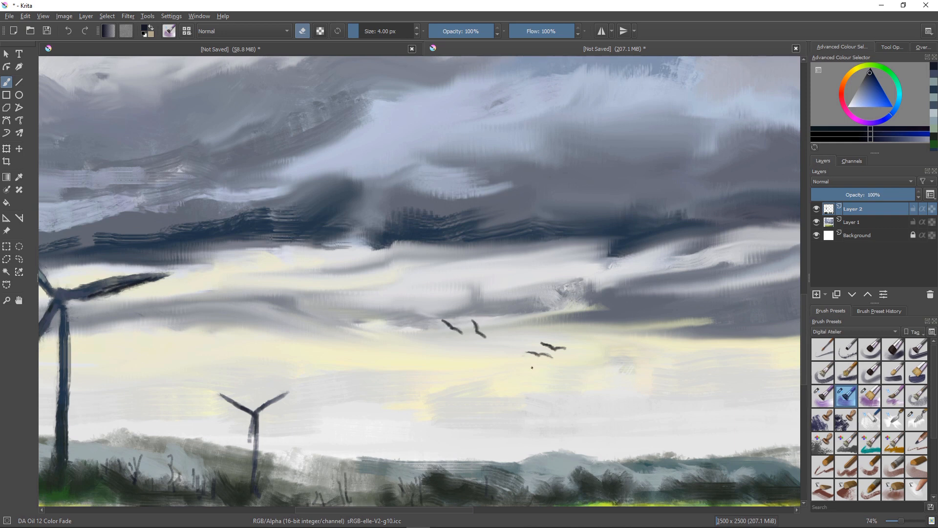
Extend the flock with more small birds trailing to the right and a larger one leading on the left.
key("e")
left_click_drag(591, 357, 595, 354)
mouse_move(643, 370)
left_mouse_down()
mouse_move(654, 368)
mouse_move(632, 368)
left_mouse_up()
left_click_drag(357, 290, 377, 311)
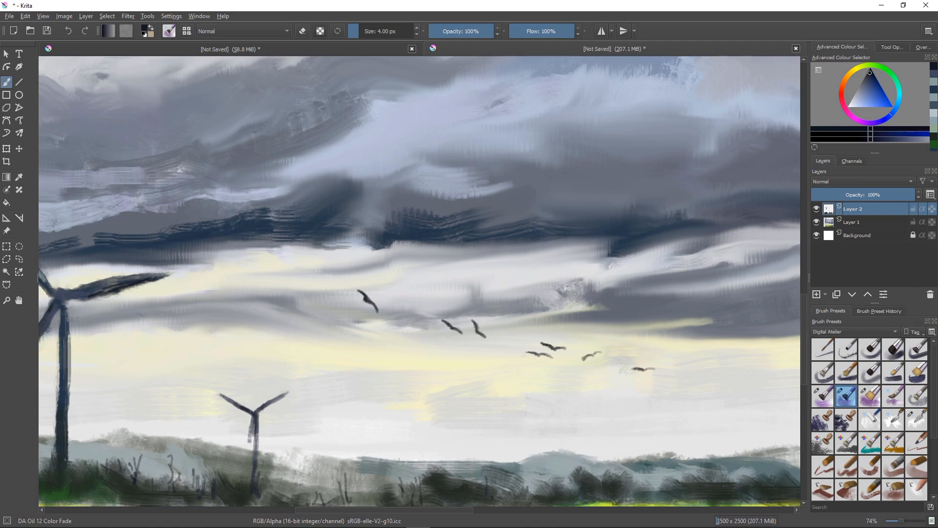
scroll(321, 372, "up", 1)
scroll(321, 372, "down", 6)
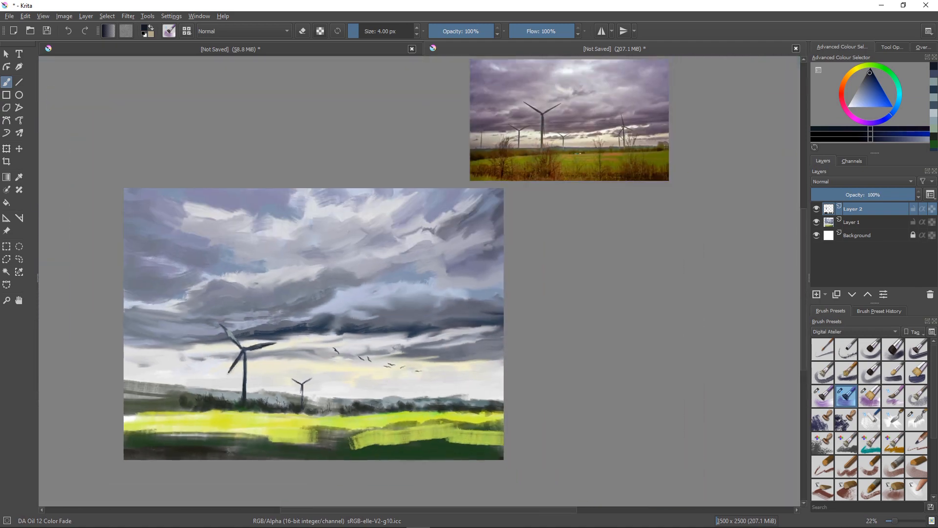
scroll(225, 370, "up", 1)
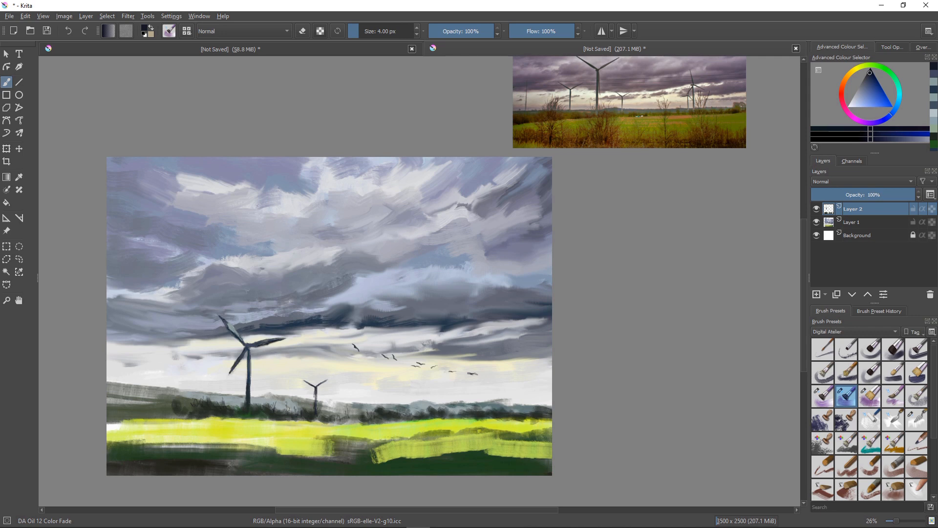
Erase along the edges of the main turbine's right and upper-left blades to make them slimmer and shorter.
scroll(287, 354, "down", 2)
scroll(241, 334, "up", 4)
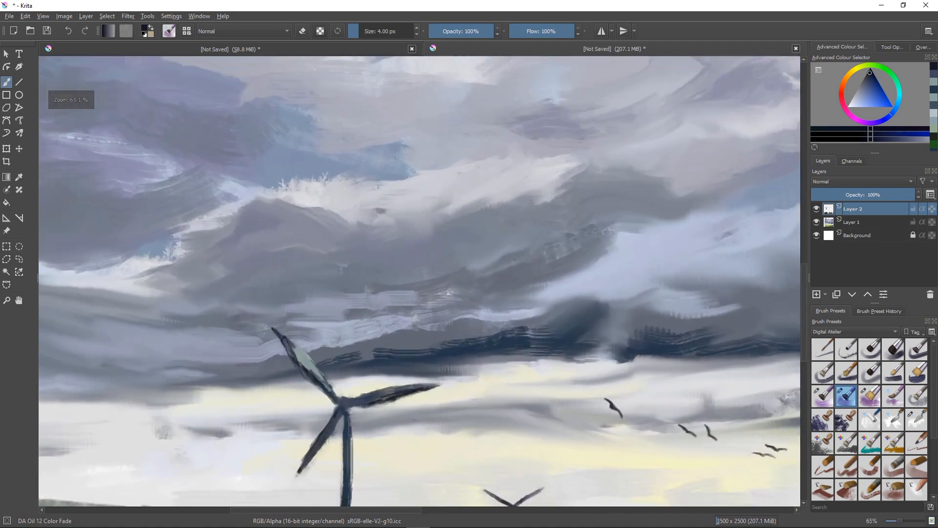
scroll(420, 281, "down", 2)
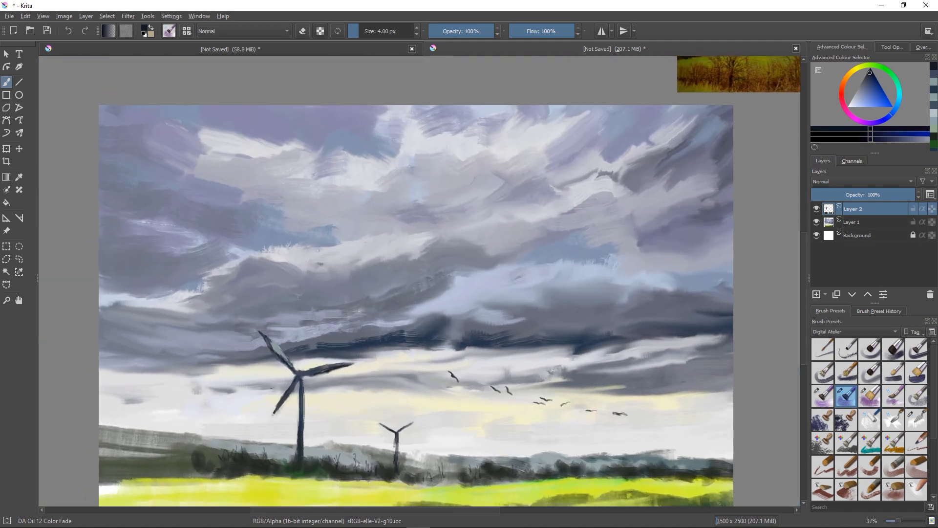
key("e")
left_click_drag(354, 364, 337, 368)
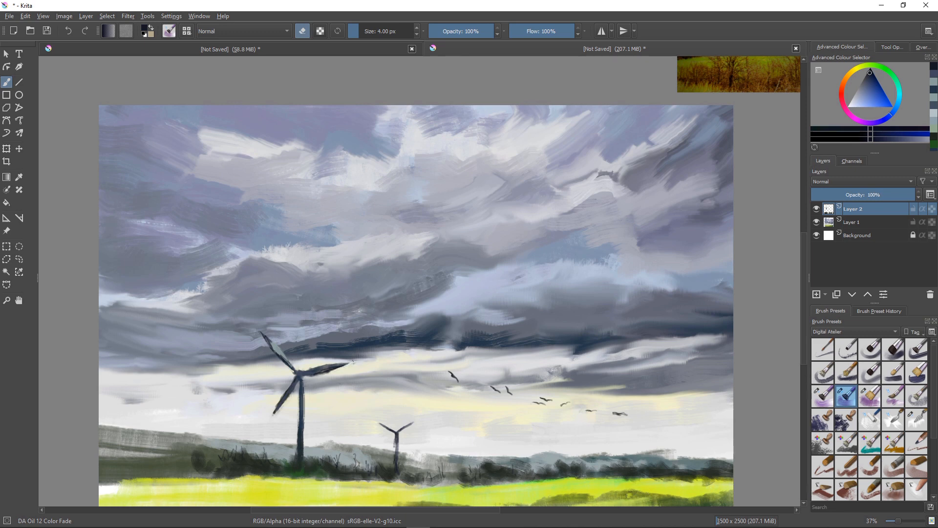
left_click_drag(344, 365, 311, 376)
left_click_drag(333, 364, 317, 367)
left_click_drag(347, 362, 335, 364)
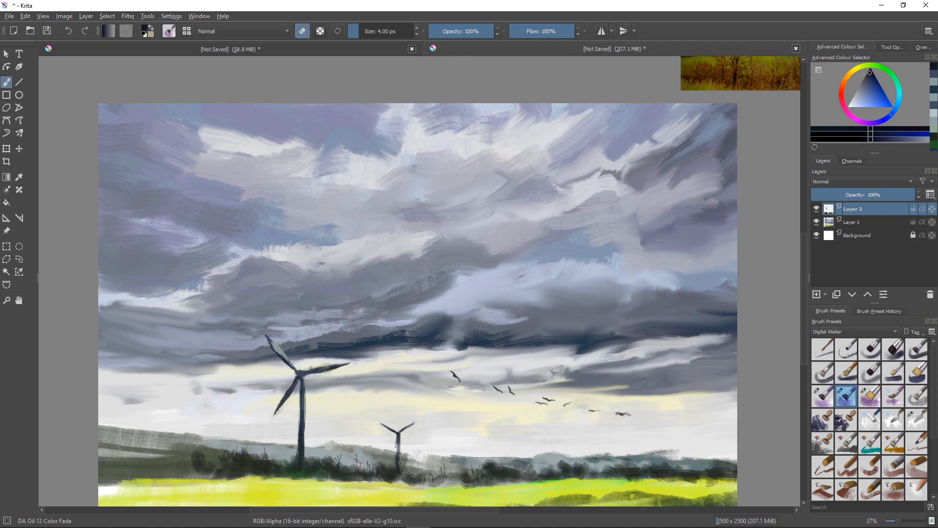
Paint thin bare twigs rising above the bushes to the left of the main turbine.
scroll(197, 412, "up", 1)
scroll(197, 412, "down", 3)
left_click_drag(361, 313, 402, 283)
left_click_drag(220, 390, 224, 391)
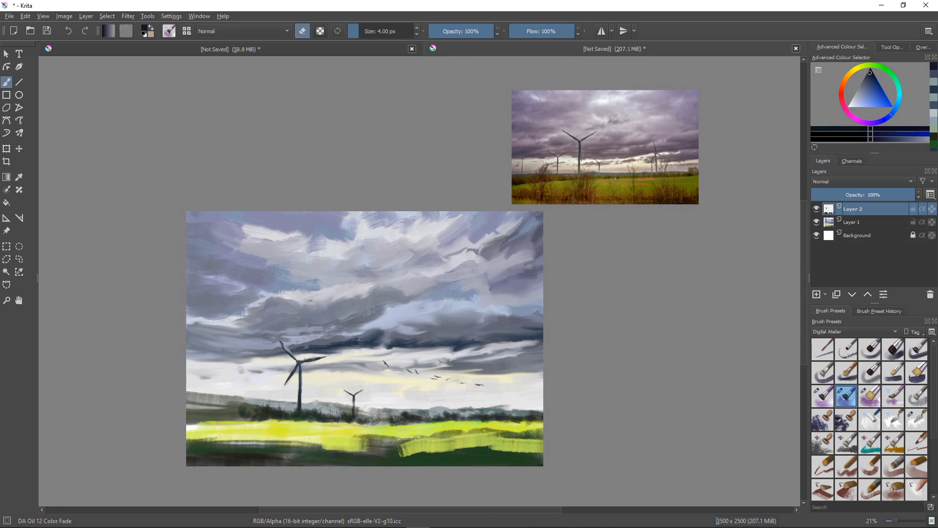
key("e")
With the DA Oil 13 Blocking brush reduced to about 68 px, paint dark trees left of the main turbine and on the right horizon.
left_click(869, 396)
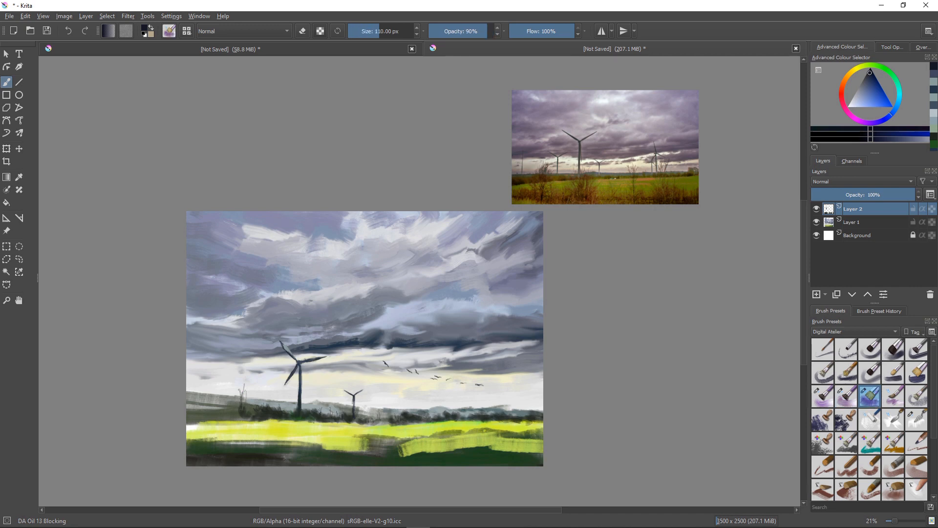
key("bracketleft")
key("bracketleft")
key("bracketleft")
key("bracketleft")
key("bracketleft")
key("bracketleft")
key("bracketleft")
mouse_move(243, 390)
left_mouse_down()
mouse_move(260, 412)
mouse_move(253, 395)
mouse_move(236, 405)
mouse_move(249, 387)
mouse_move(246, 408)
mouse_move(256, 398)
mouse_move(268, 411)
mouse_move(223, 406)
left_mouse_up()
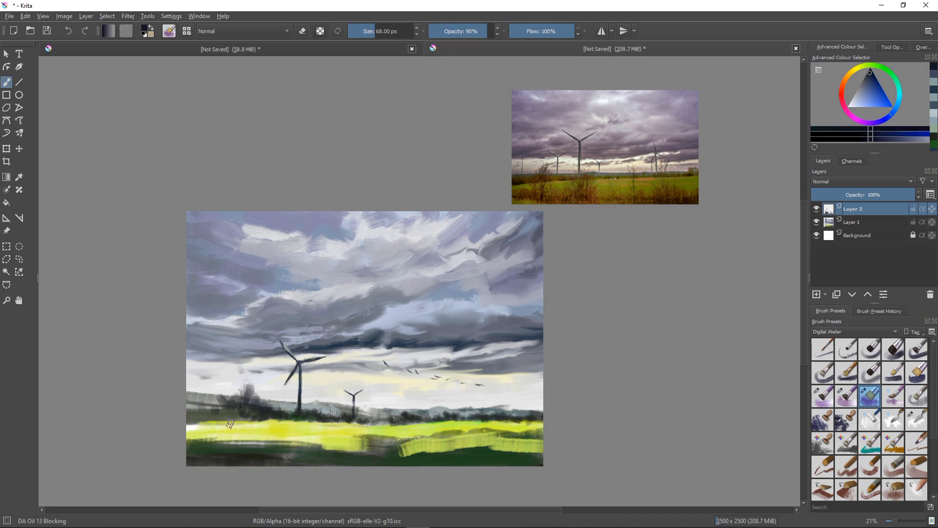
mouse_move(453, 408)
left_mouse_down()
mouse_move(459, 397)
mouse_move(470, 408)
mouse_move(446, 411)
mouse_move(473, 416)
left_mouse_up()
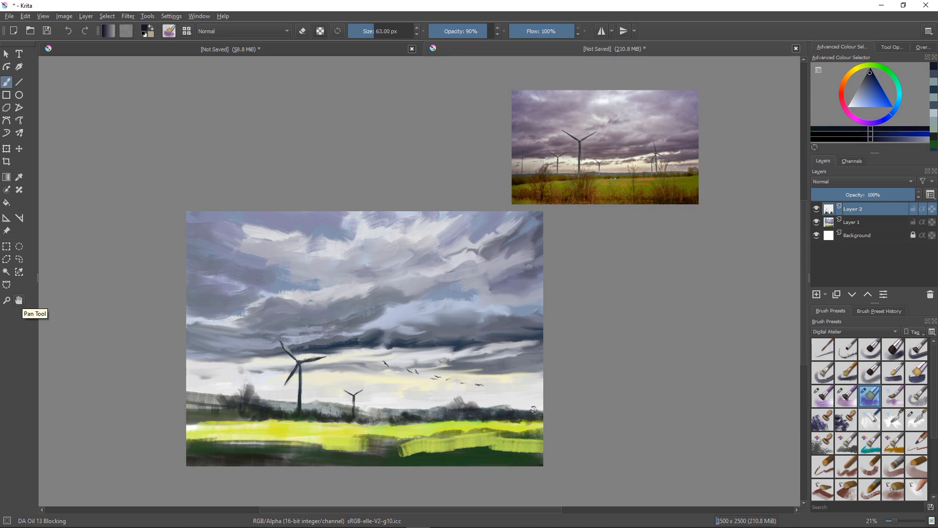
Sign the painting in its lower-left corner in light grey-blue with the DA Oil 01 Detail lines brush at 18 px.
key("bracketleft")
key("bracketleft")
key("bracketleft")
key("bracketleft")
key("bracketleft")
key("bracketleft")
key("bracketleft")
key("bracketleft")
key("bracketleft")
key("bracketleft")
left_click(822, 350)
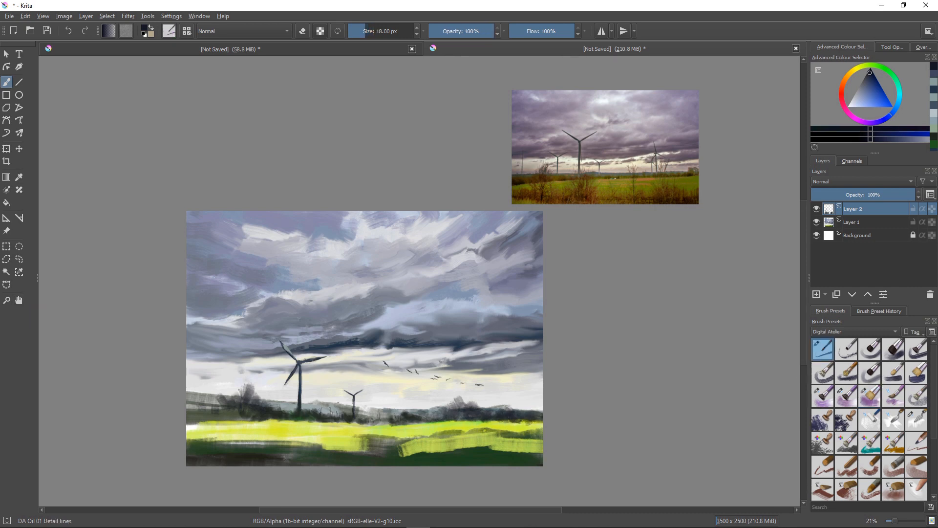
left_click(338, 403, "ctrl")
key("bracketleft")
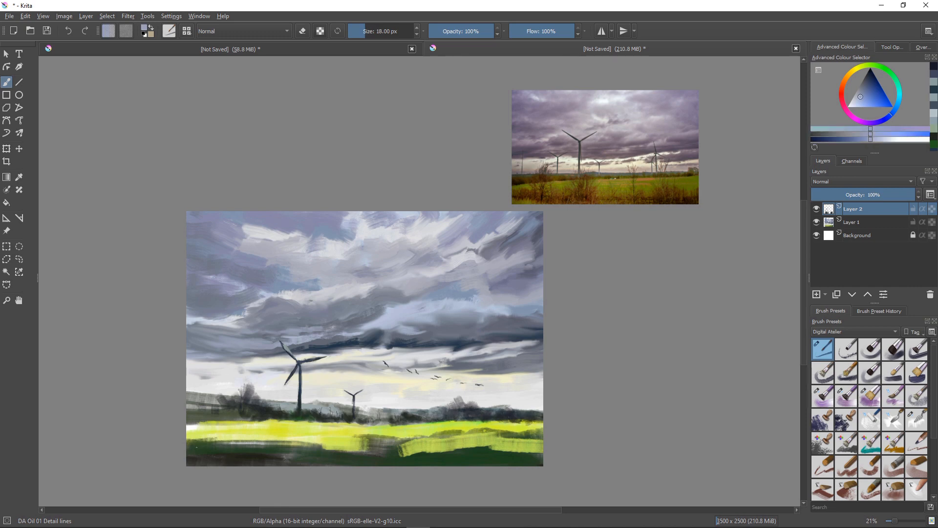
left_click_drag(201, 455, 193, 455)
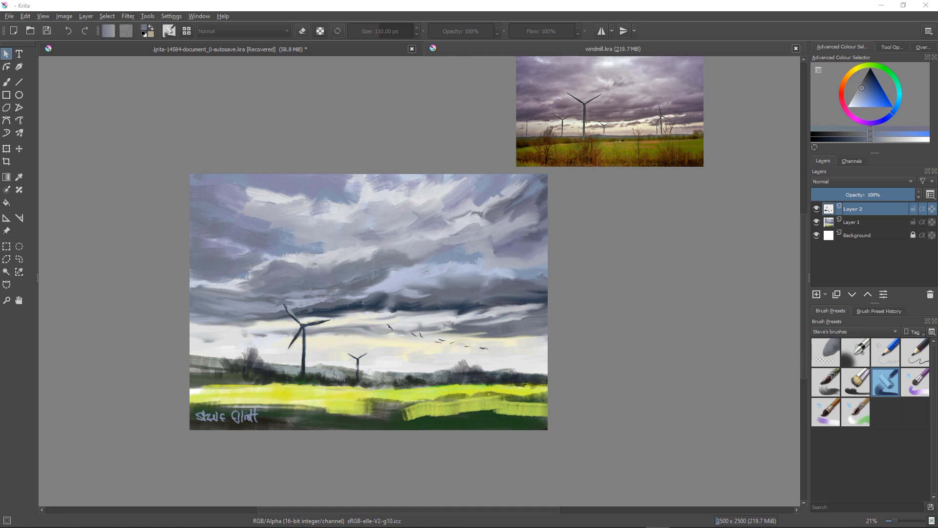
Add a new paint layer above Layer 2 and choose the DA Oil 13 Blocking brush from the Digital Atelier presets.
left_click(895, 332)
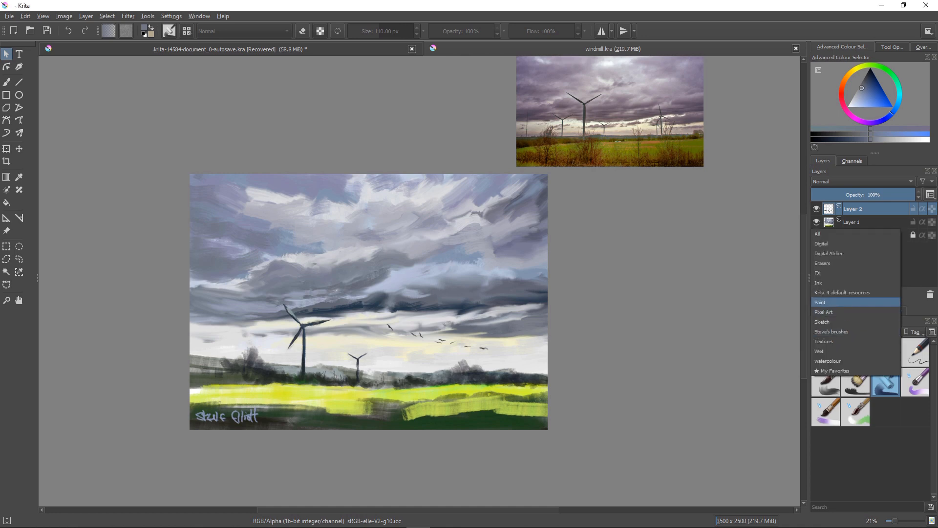
left_click(830, 253)
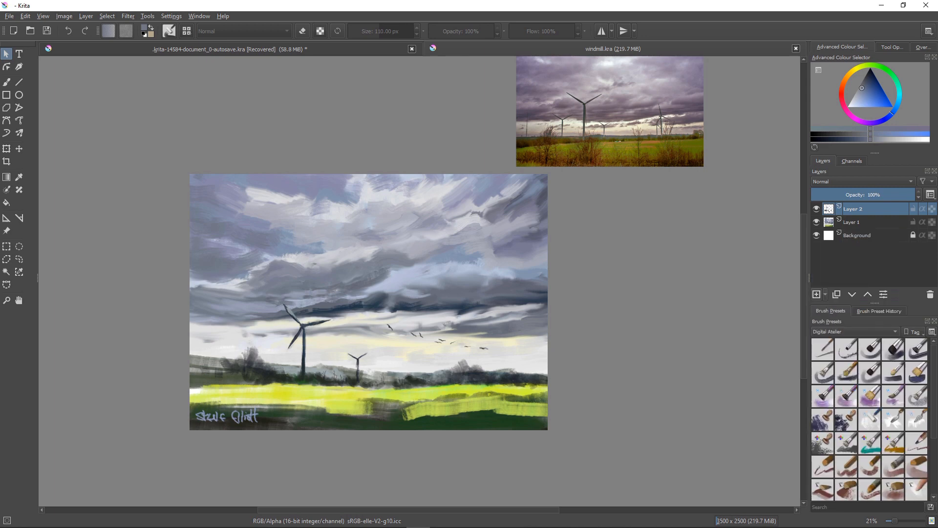
left_click(817, 294)
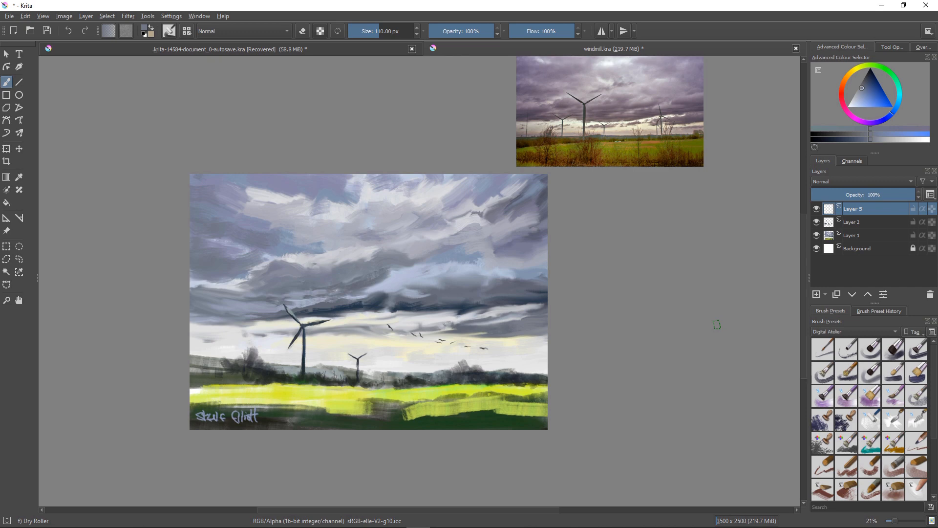
left_click(870, 396)
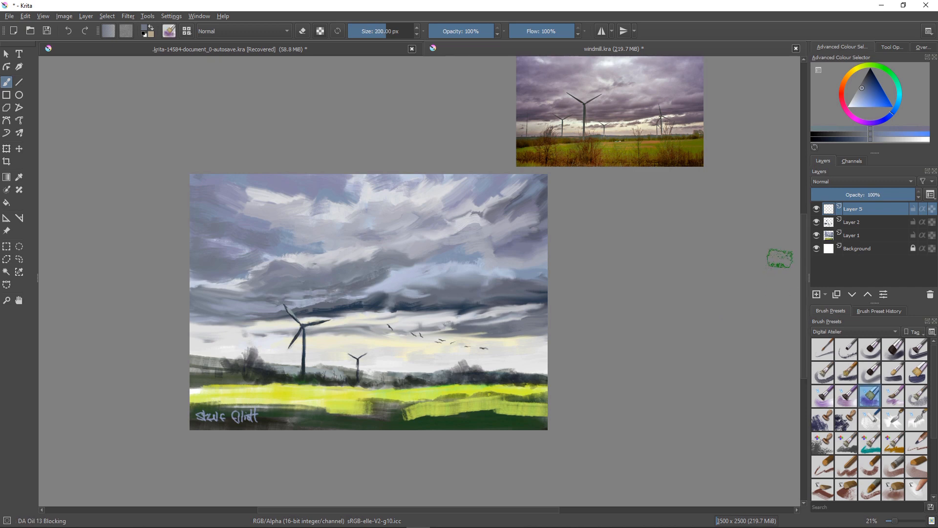
Paint dark navy strokes over the upper-right corner of the sky and set the new layer's blending mode to Overlay.
left_click_drag(868, 93, 862, 90)
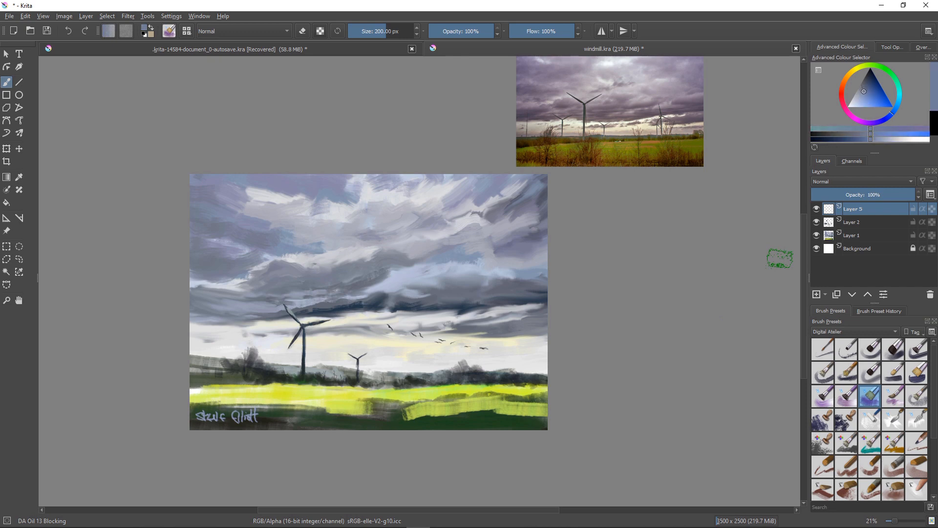
mouse_move(509, 176)
left_mouse_down()
mouse_move(547, 210)
mouse_move(494, 215)
mouse_move(535, 200)
mouse_move(542, 232)
mouse_move(533, 264)
left_mouse_up()
left_click(614, 139, "ctrl")
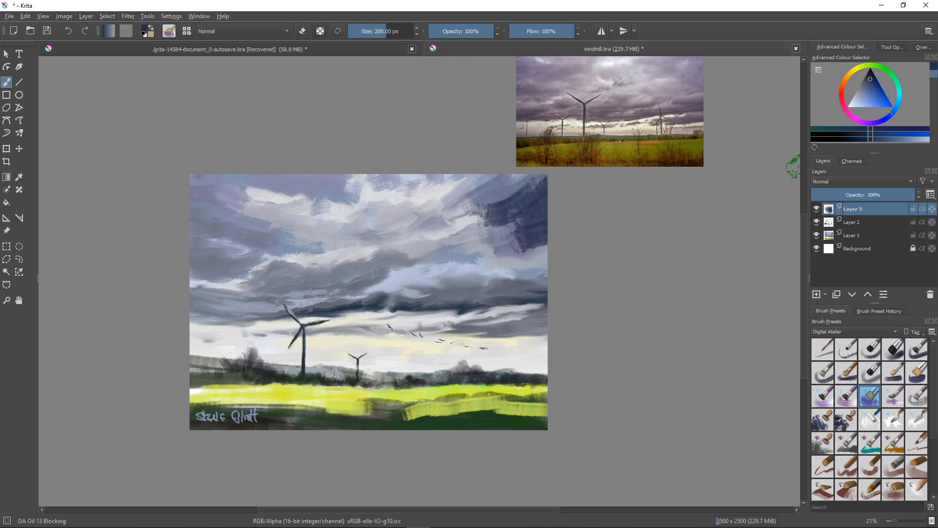
left_click(862, 182)
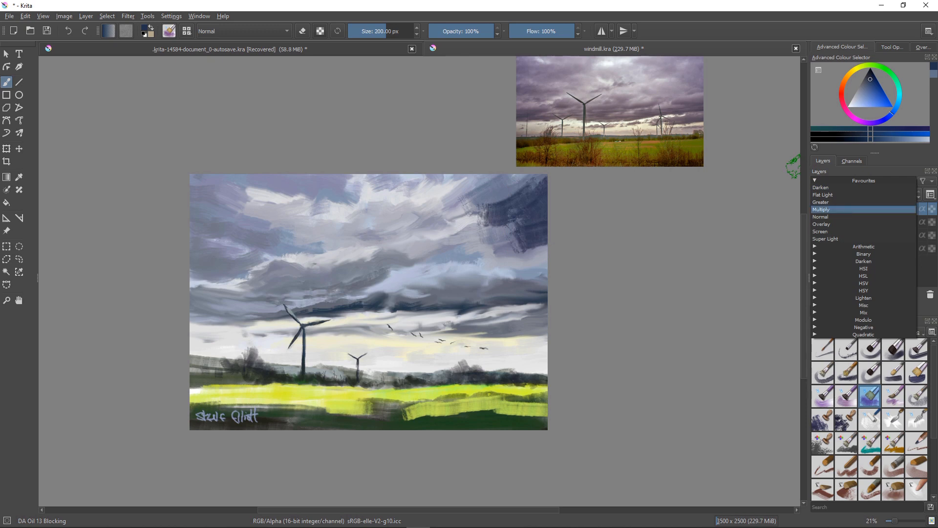
left_click(831, 224)
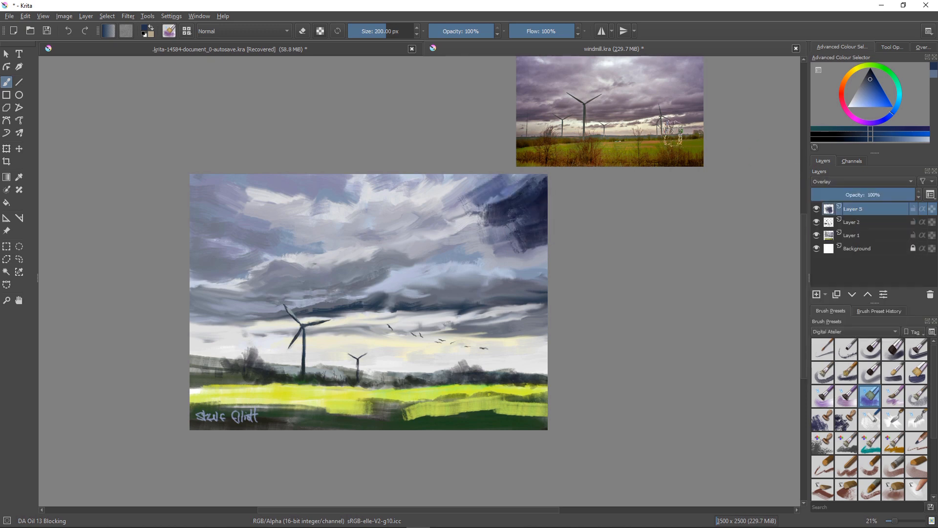
Spread the dark overlay strokes across the right side and upper middle of the sky and lower the layer's opacity to 70%.
mouse_move(498, 185)
left_mouse_down()
mouse_move(537, 181)
mouse_move(473, 173)
mouse_move(454, 197)
mouse_move(454, 229)
mouse_move(484, 253)
mouse_move(568, 247)
mouse_move(515, 269)
mouse_move(512, 295)
mouse_move(548, 293)
mouse_move(514, 271)
mouse_move(453, 302)
mouse_move(398, 302)
mouse_move(517, 310)
mouse_move(525, 328)
mouse_move(506, 342)
mouse_move(461, 282)
left_mouse_up()
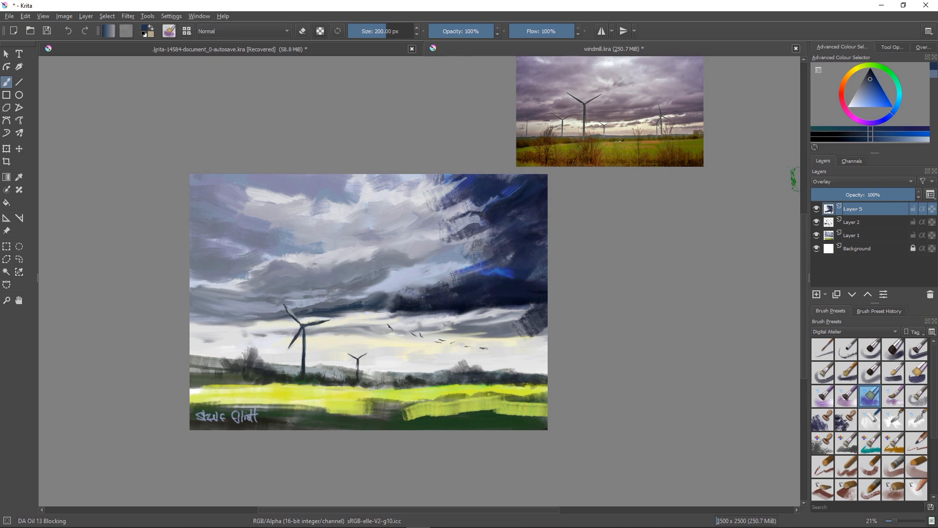
left_click_drag(909, 194, 878, 194)
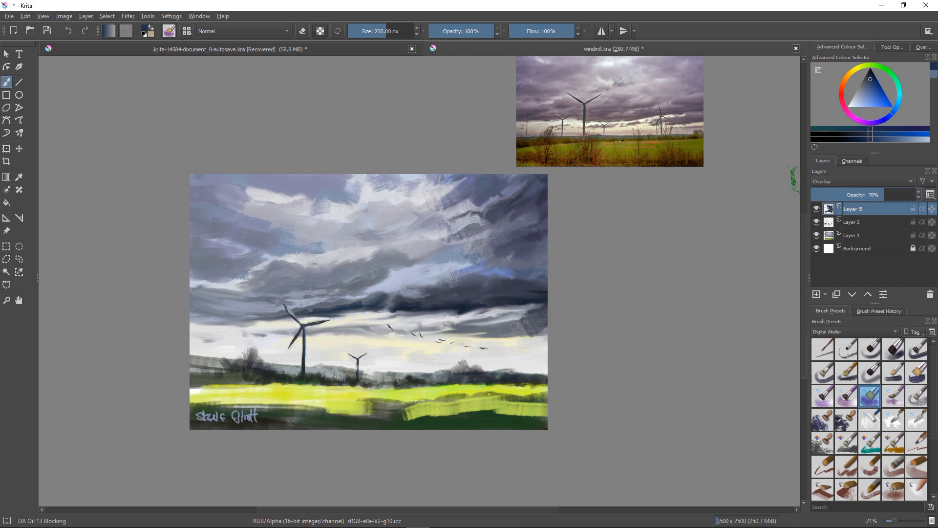
mouse_move(442, 227)
left_mouse_down()
mouse_move(449, 207)
mouse_move(417, 212)
mouse_move(453, 214)
mouse_move(456, 226)
mouse_move(435, 206)
left_mouse_up()
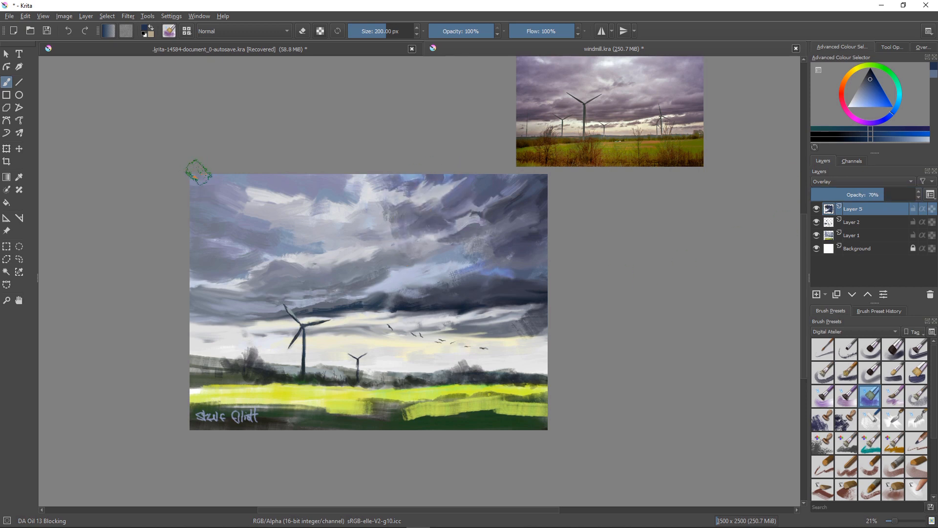
Darken the sky's upper and lower clouds and the distant horizon with broad navy strokes on the Overlay layer.
mouse_move(216, 177)
left_mouse_down()
mouse_move(289, 212)
mouse_move(189, 175)
mouse_move(240, 170)
mouse_move(321, 186)
mouse_move(295, 240)
mouse_move(304, 187)
mouse_move(270, 203)
mouse_move(309, 208)
mouse_move(330, 195)
mouse_move(302, 197)
mouse_move(333, 174)
left_mouse_up()
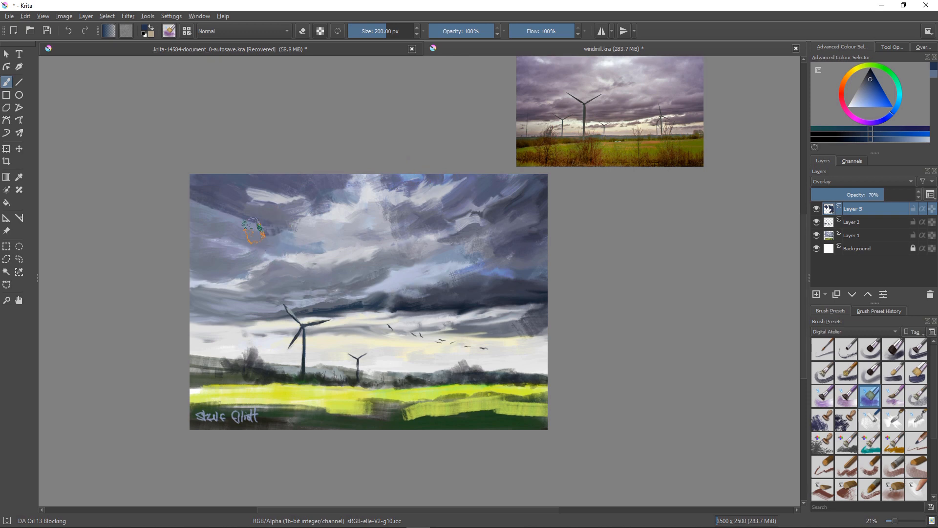
mouse_move(253, 229)
left_mouse_down()
mouse_move(263, 209)
mouse_move(183, 206)
mouse_move(246, 239)
mouse_move(255, 230)
mouse_move(339, 236)
left_mouse_up()
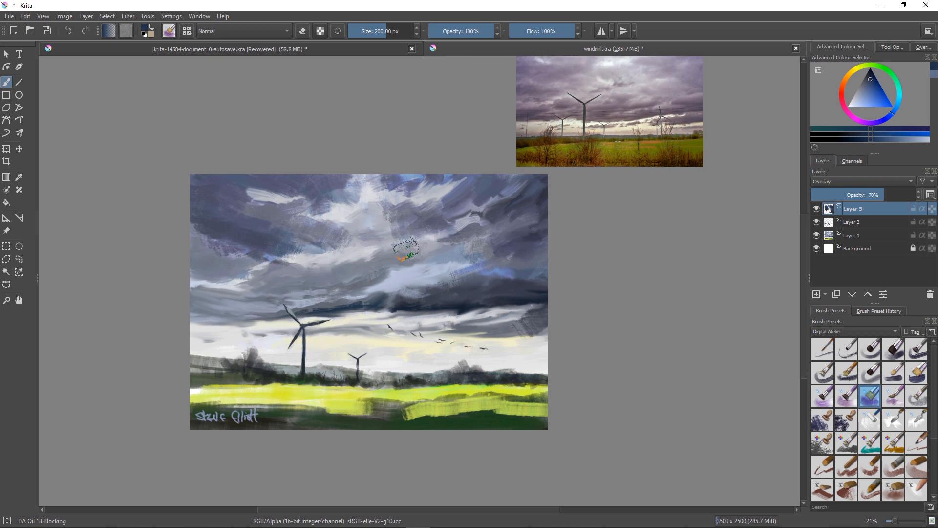
mouse_move(406, 249)
left_mouse_down()
mouse_move(385, 251)
mouse_move(460, 215)
left_mouse_up()
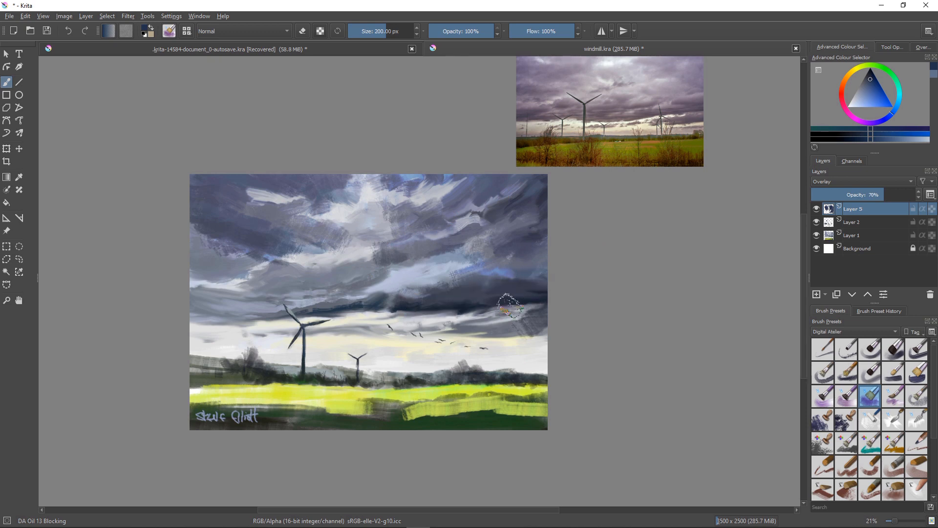
left_click_drag(549, 337, 473, 348)
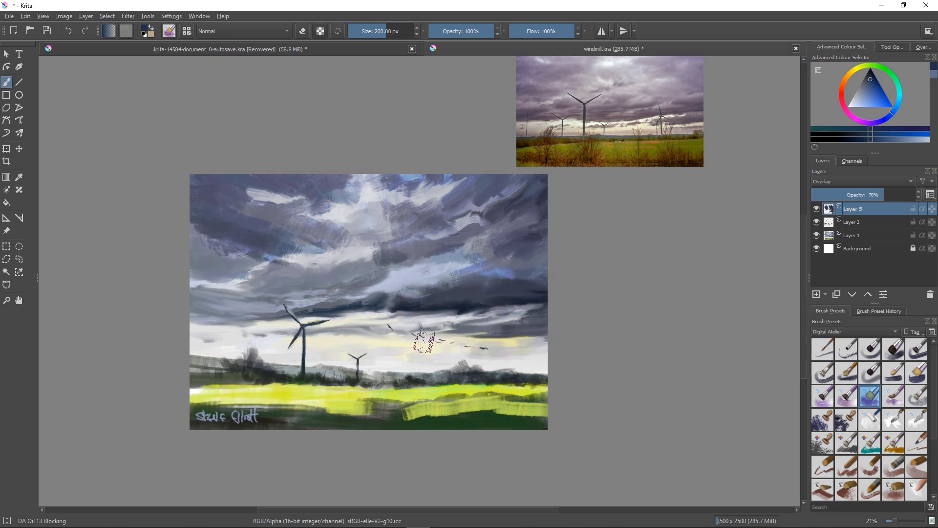
mouse_move(356, 332)
left_mouse_down()
mouse_move(195, 329)
mouse_move(303, 366)
mouse_move(565, 373)
left_mouse_up()
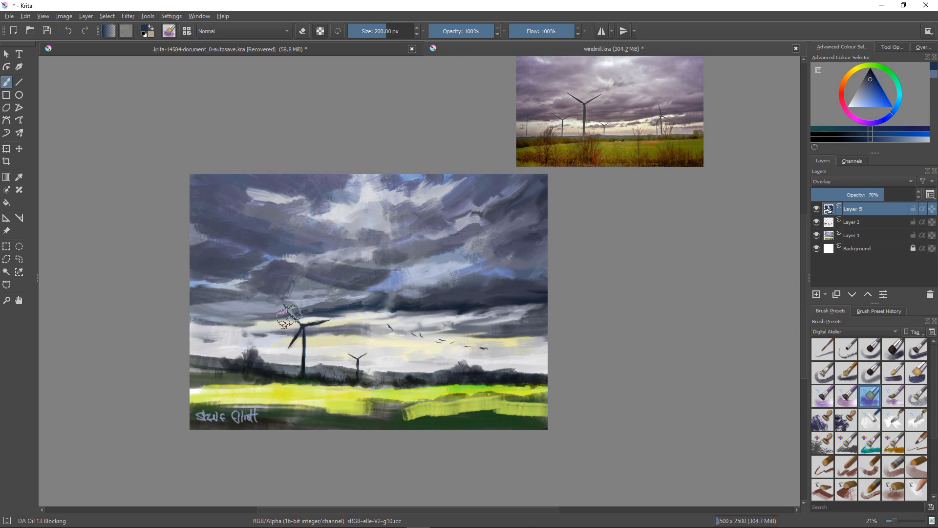
left_click_drag(223, 299, 285, 311)
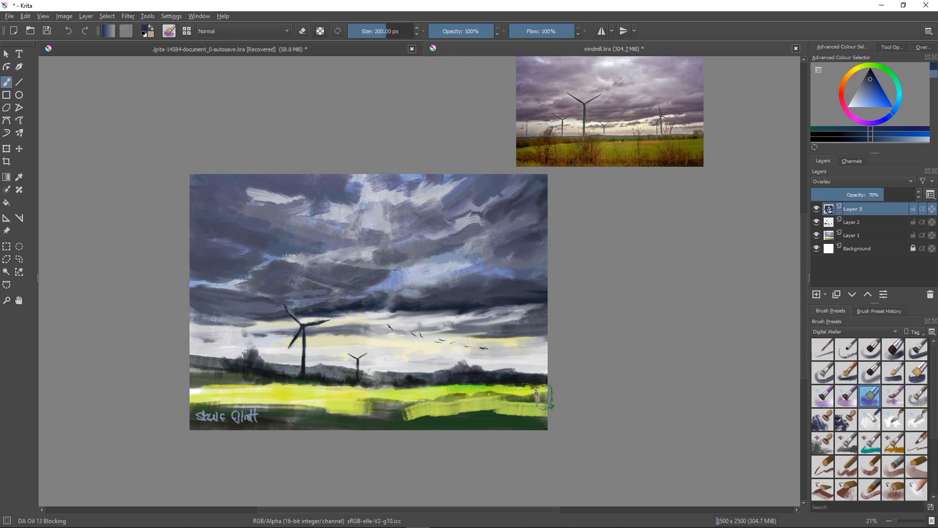
Deepen the green field with navy and sampled dark green strokes on the Overlay layer.
mouse_move(550, 388)
left_mouse_down()
mouse_move(445, 387)
mouse_move(530, 389)
mouse_move(478, 391)
mouse_move(538, 408)
mouse_move(362, 434)
mouse_move(440, 413)
mouse_move(266, 414)
left_mouse_up()
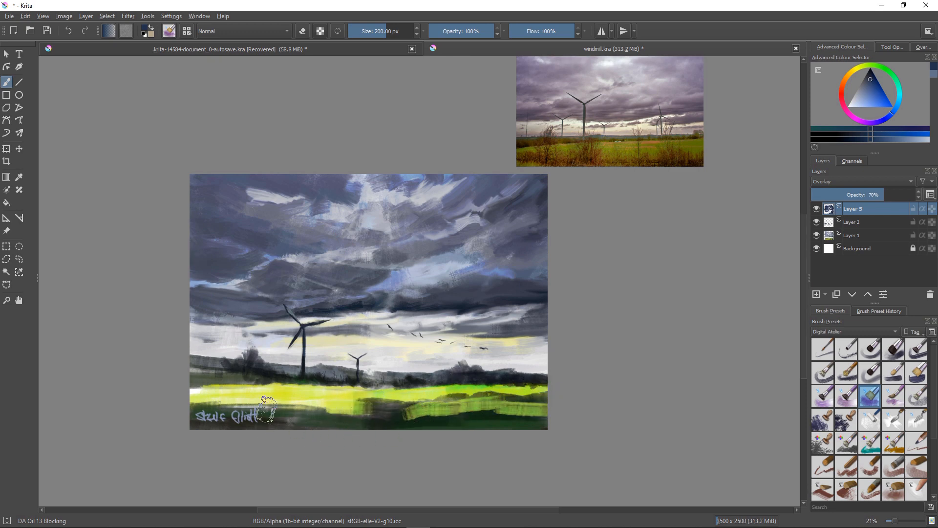
left_click(294, 409, "ctrl")
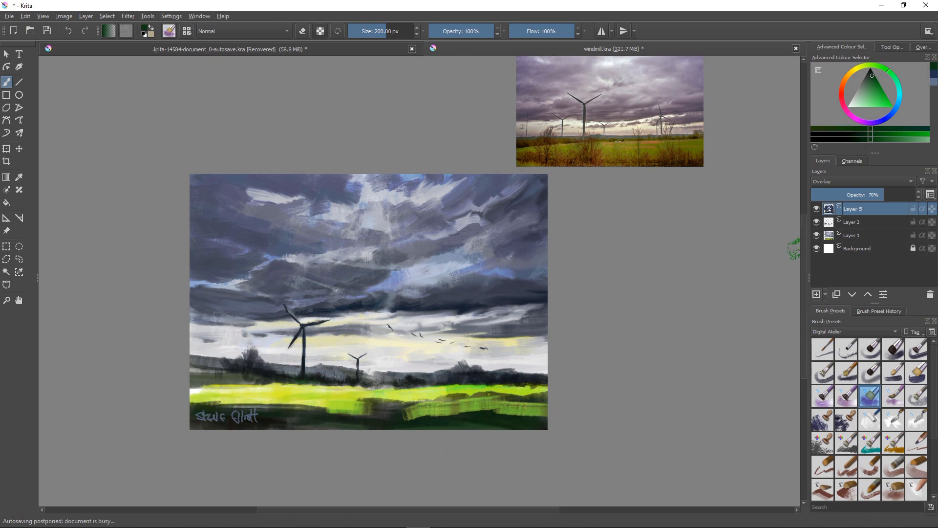
Add a paint layer above Layer 5, set it to Multiply and darken the foreground field with dark green strokes.
key("Insert")
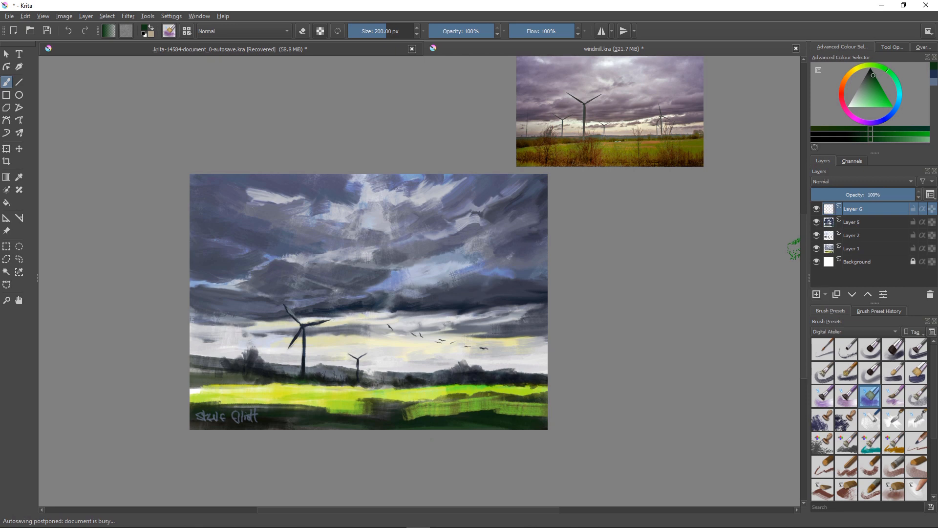
left_click(863, 181)
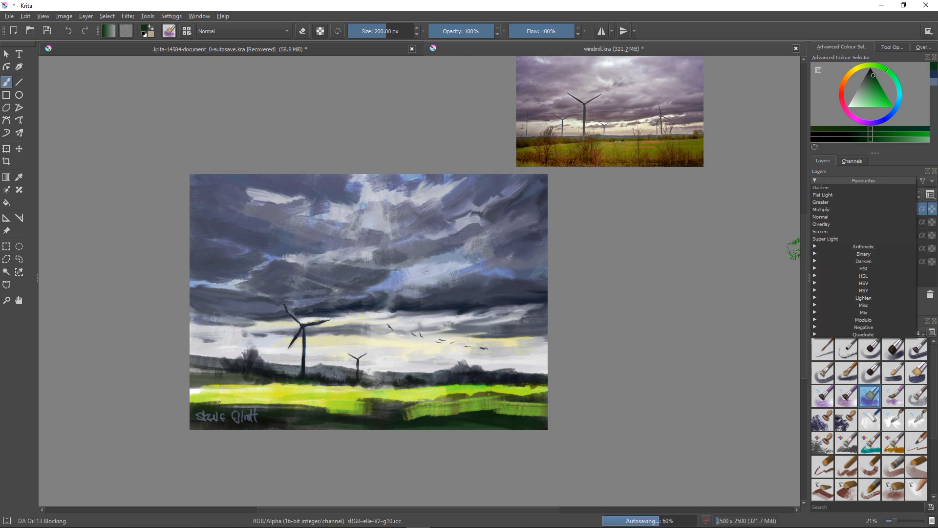
left_click(821, 209)
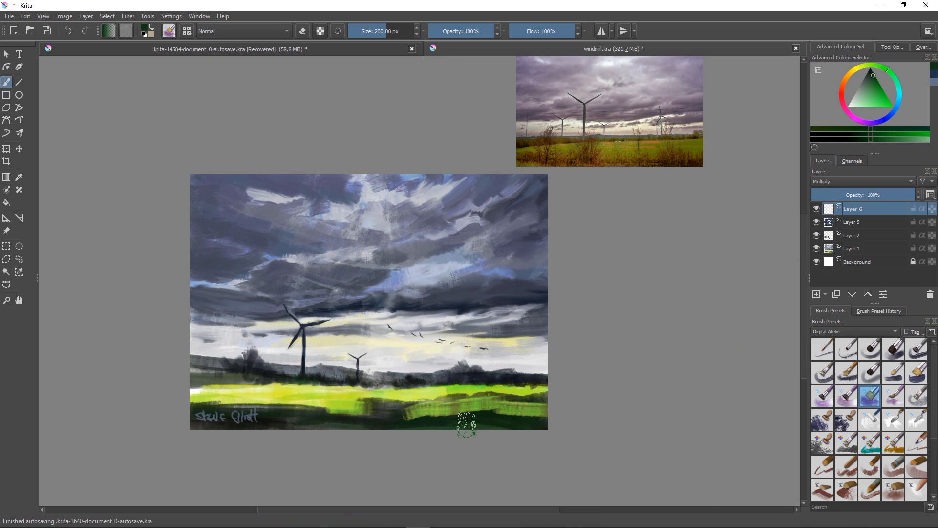
mouse_move(535, 409)
left_mouse_down()
mouse_move(404, 418)
mouse_move(540, 421)
mouse_move(384, 415)
mouse_move(400, 406)
mouse_move(283, 414)
mouse_move(291, 406)
mouse_move(162, 406)
left_mouse_up()
left_click(870, 82)
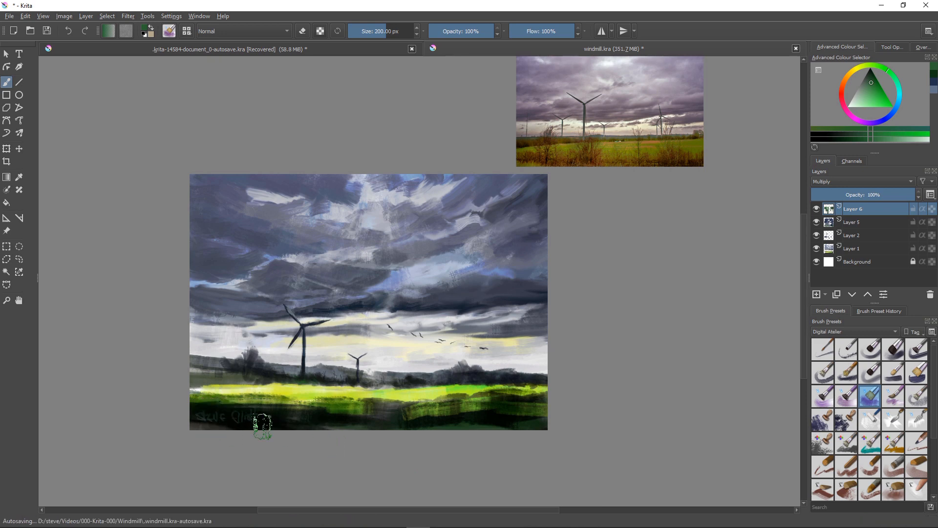
Paint dark navy Multiply strokes over parts of the field, the horizon and both sides of the sky.
left_click(264, 425, "ctrl")
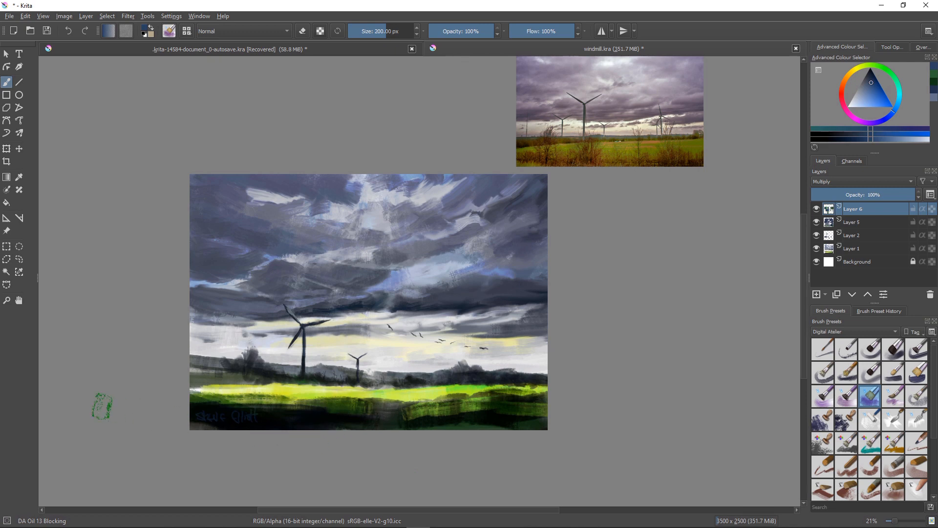
left_click_drag(463, 398, 287, 411)
mouse_move(215, 369)
left_mouse_down()
mouse_move(172, 370)
mouse_move(222, 370)
left_mouse_up()
mouse_move(193, 235)
left_mouse_down()
mouse_move(257, 267)
mouse_move(198, 255)
mouse_move(188, 209)
mouse_move(266, 225)
mouse_move(211, 198)
mouse_move(204, 204)
mouse_move(305, 237)
left_mouse_up()
mouse_move(204, 208)
left_mouse_down()
mouse_move(299, 248)
mouse_move(198, 220)
mouse_move(324, 271)
left_mouse_up()
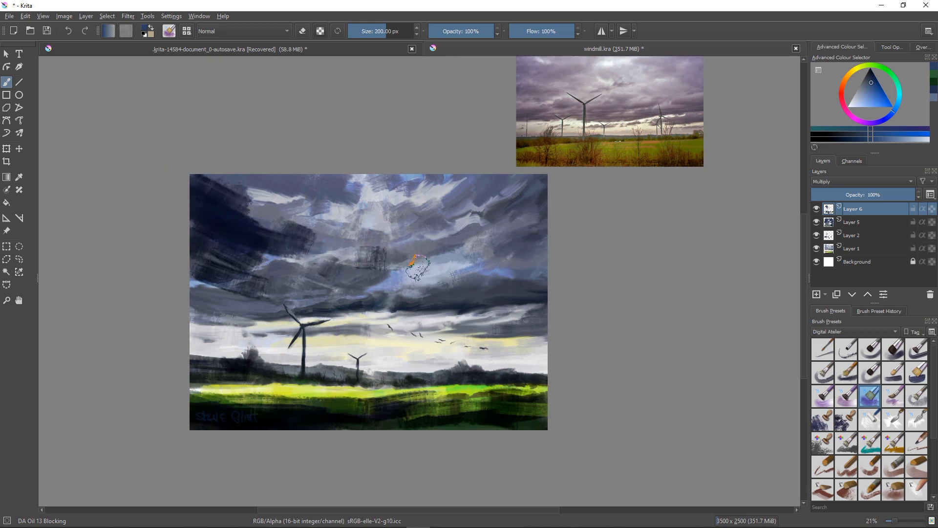
mouse_move(522, 214)
left_mouse_down()
mouse_move(538, 226)
mouse_move(514, 240)
mouse_move(521, 246)
mouse_move(531, 200)
mouse_move(510, 190)
mouse_move(545, 176)
mouse_move(530, 205)
mouse_move(510, 176)
mouse_move(494, 171)
mouse_move(419, 192)
mouse_move(453, 228)
mouse_move(429, 234)
mouse_move(470, 251)
left_mouse_up()
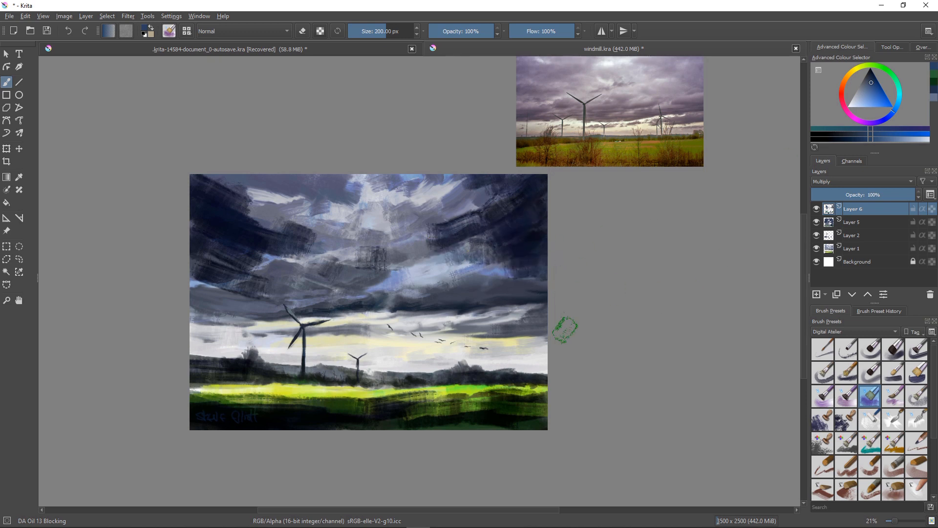
Glaze the clouds on both sides of the sky with a lighter, more saturated blue on the Multiply layer.
key("l")
mouse_move(542, 279)
left_mouse_down()
mouse_move(533, 206)
mouse_move(472, 239)
mouse_move(536, 255)
mouse_move(544, 207)
mouse_move(453, 255)
mouse_move(447, 248)
mouse_move(529, 184)
left_mouse_up()
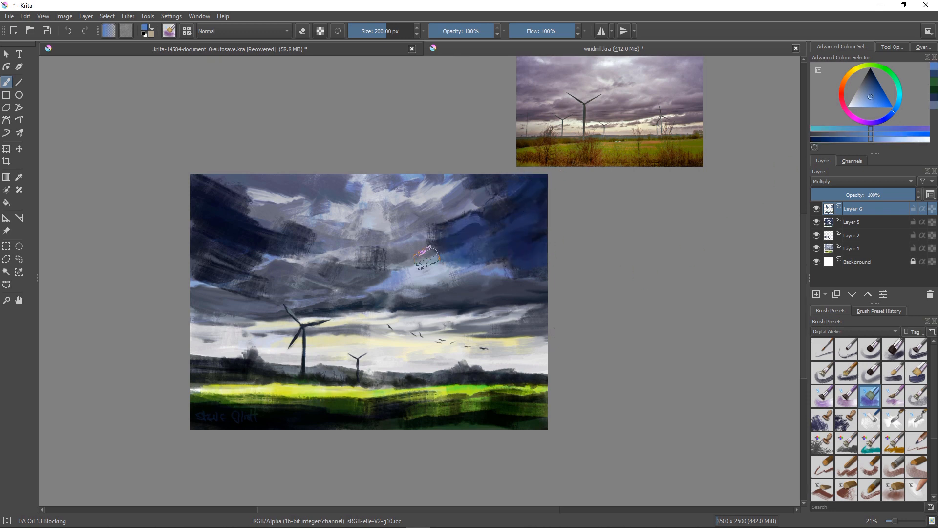
mouse_move(471, 174)
left_mouse_down()
mouse_move(498, 198)
mouse_move(443, 217)
left_mouse_up()
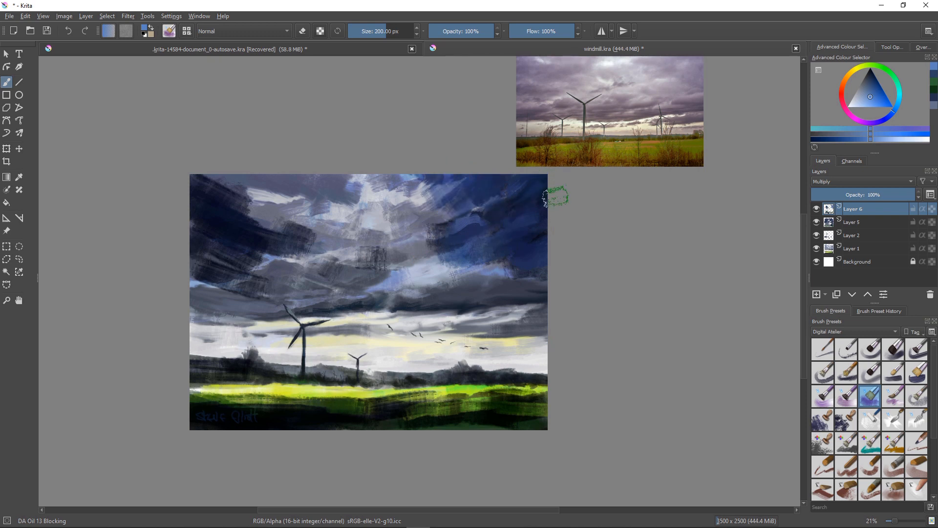
mouse_move(417, 195)
left_mouse_down()
mouse_move(382, 217)
mouse_move(423, 218)
mouse_move(453, 254)
mouse_move(406, 265)
mouse_move(461, 268)
mouse_move(536, 295)
mouse_move(496, 300)
mouse_move(476, 316)
mouse_move(566, 328)
left_mouse_up()
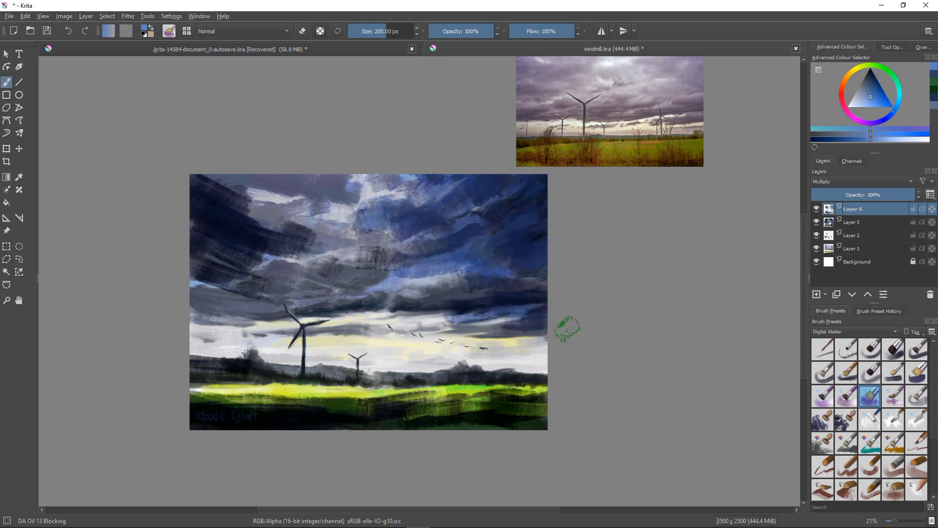
mouse_move(324, 193)
left_mouse_down()
mouse_move(334, 188)
mouse_move(342, 201)
mouse_move(267, 211)
mouse_move(163, 164)
mouse_move(287, 183)
mouse_move(284, 227)
mouse_move(179, 218)
mouse_move(237, 249)
mouse_move(308, 254)
mouse_move(289, 192)
mouse_move(332, 235)
mouse_move(228, 217)
mouse_move(359, 339)
mouse_move(239, 285)
mouse_move(277, 277)
mouse_move(332, 303)
mouse_move(182, 300)
mouse_move(229, 292)
left_mouse_up()
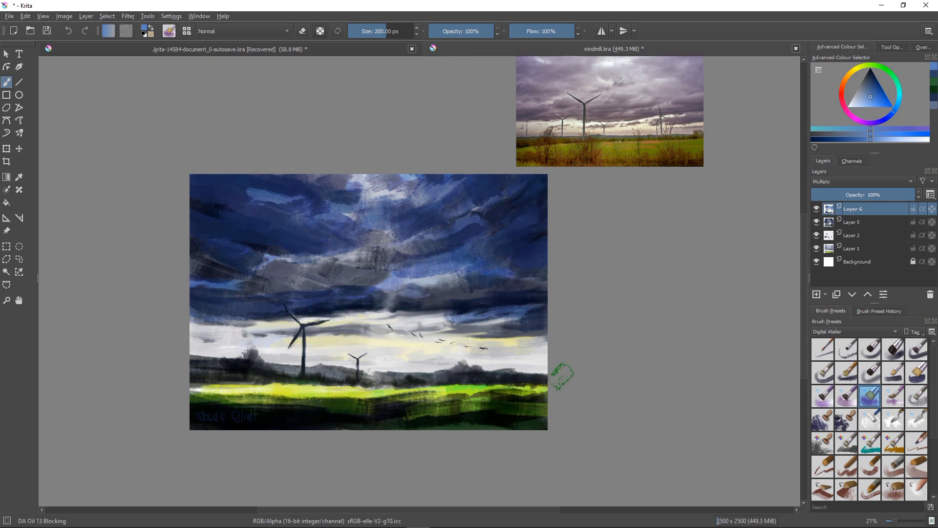
Soften the blue in the upper and middle clouds with pale grey-blue strokes on the Multiply layer.
left_click(853, 99)
mouse_move(429, 171)
left_mouse_down()
mouse_move(380, 193)
mouse_move(459, 191)
mouse_move(418, 233)
left_mouse_up()
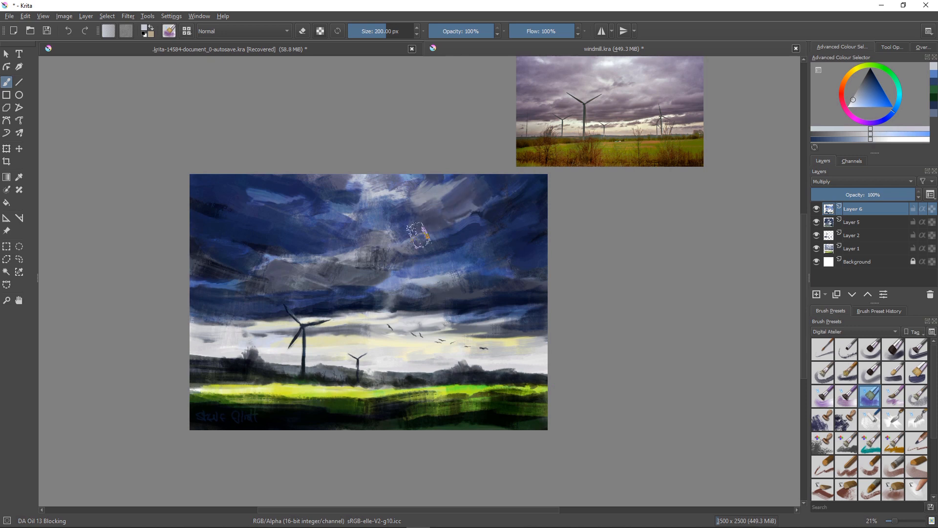
left_click(854, 102)
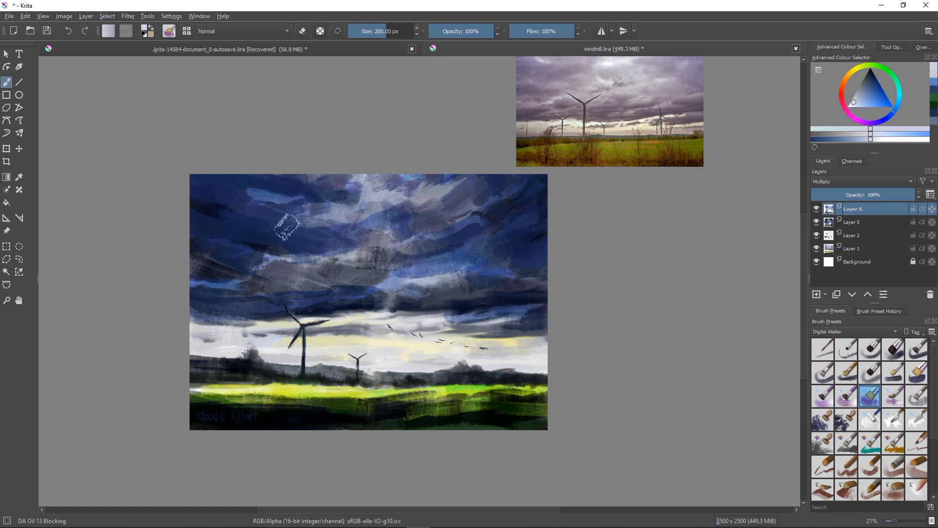
mouse_move(281, 188)
left_mouse_down()
mouse_move(256, 193)
mouse_move(262, 181)
left_mouse_up()
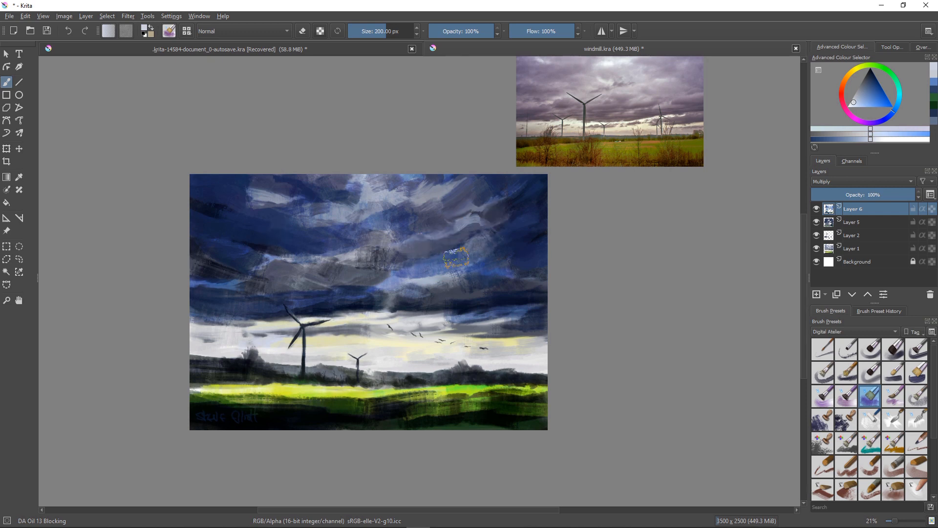
mouse_move(419, 257)
left_mouse_down()
mouse_move(380, 261)
mouse_move(429, 280)
left_mouse_up()
left_click_drag(390, 245, 361, 255)
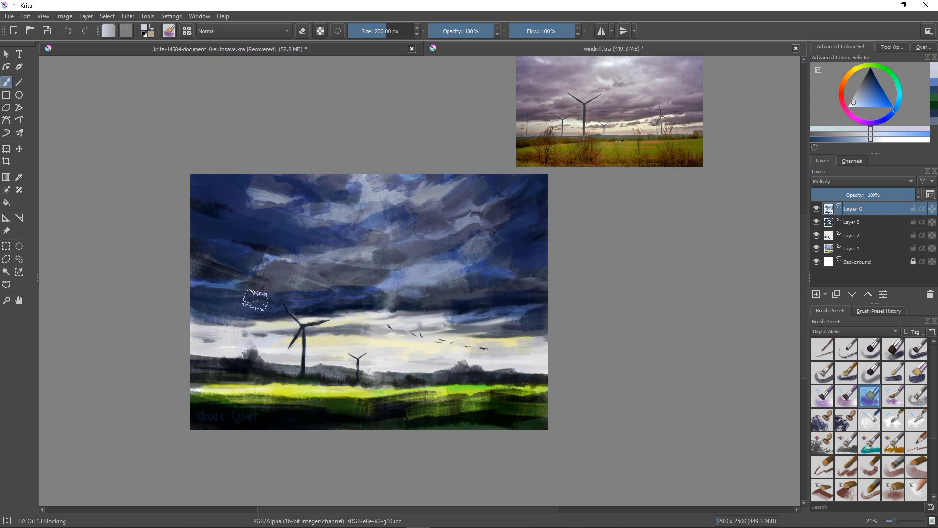
left_click(841, 92)
left_click_drag(855, 102, 863, 101)
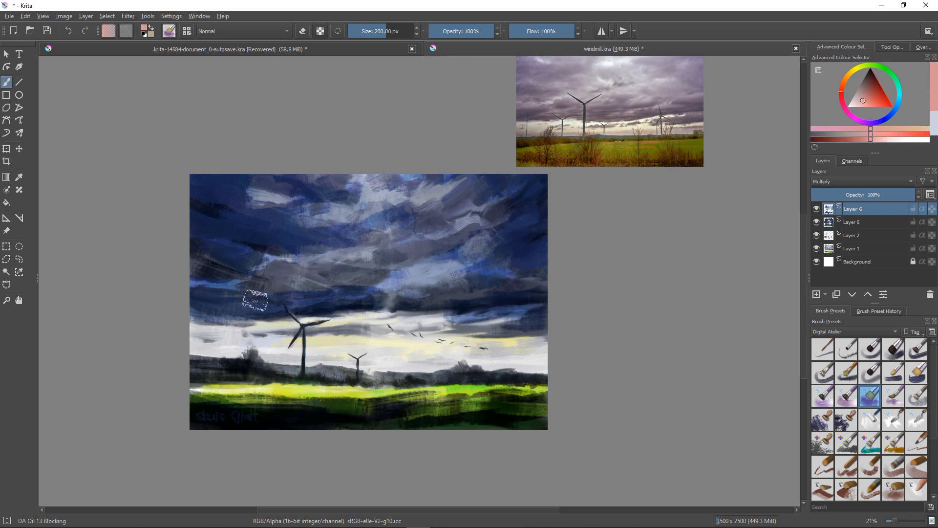
mouse_move(507, 365)
left_mouse_down()
mouse_move(551, 372)
mouse_move(485, 369)
left_mouse_up()
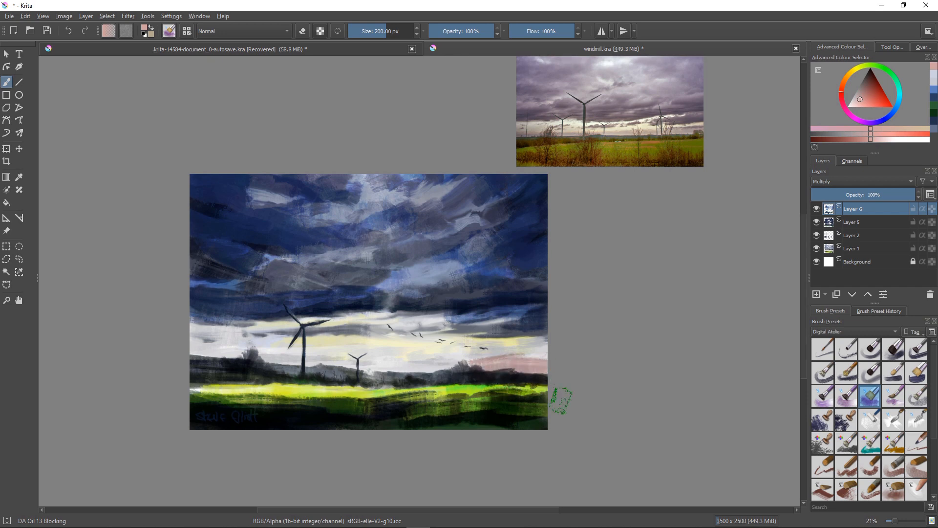
key("ctrl+z")
key("ctrl+z")
key("ctrl+z")
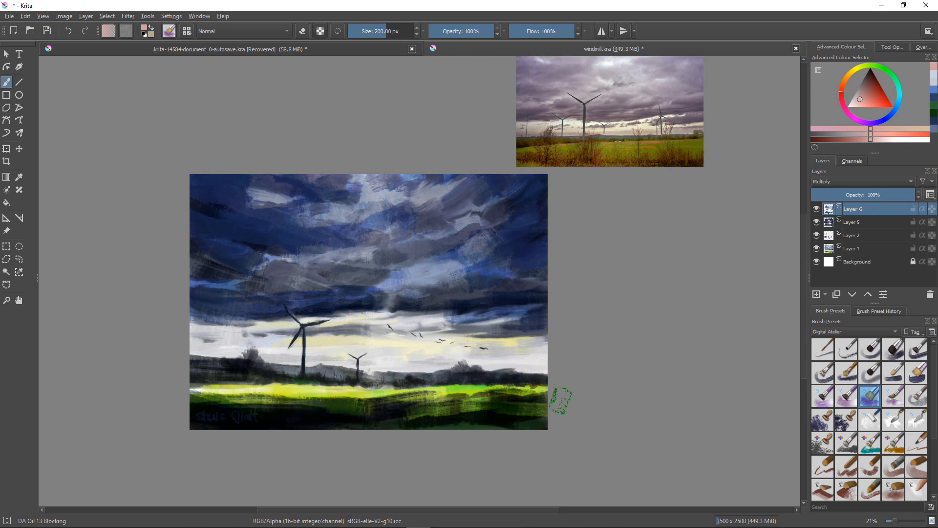
Choose a pale pinkish lilac and glaze the bright sky band above the horizon and the lower cloud edges.
mouse_move(841, 93)
left_mouse_down()
mouse_move(844, 106)
mouse_move(855, 102)
left_mouse_up()
mouse_move(525, 377)
left_mouse_down()
mouse_move(501, 364)
mouse_move(467, 365)
mouse_move(555, 360)
mouse_move(356, 366)
mouse_move(332, 361)
mouse_move(352, 354)
mouse_move(185, 349)
mouse_move(341, 367)
mouse_move(356, 366)
mouse_move(135, 350)
mouse_move(377, 372)
mouse_move(89, 340)
left_mouse_up()
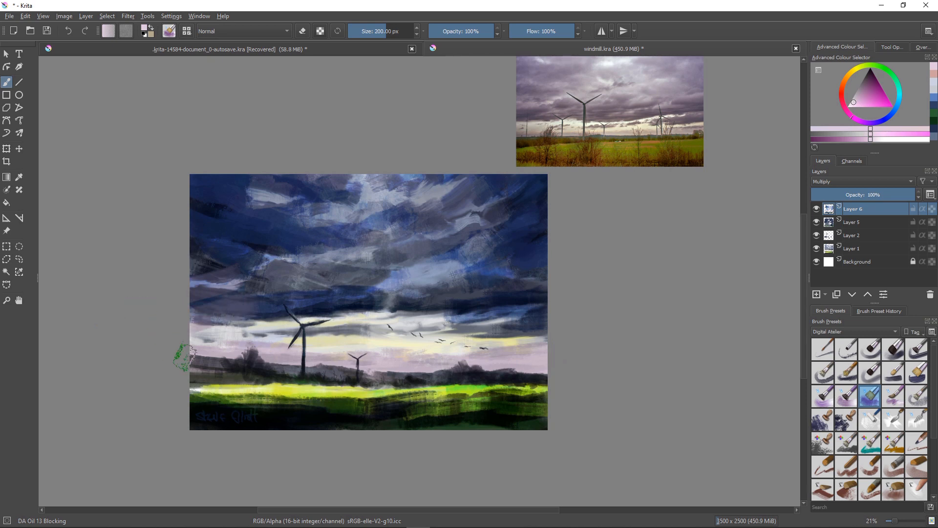
Add a new paint layer above Layer 6 and reduce the brush size to 47 px for detailing the large turbine.
left_click(816, 294)
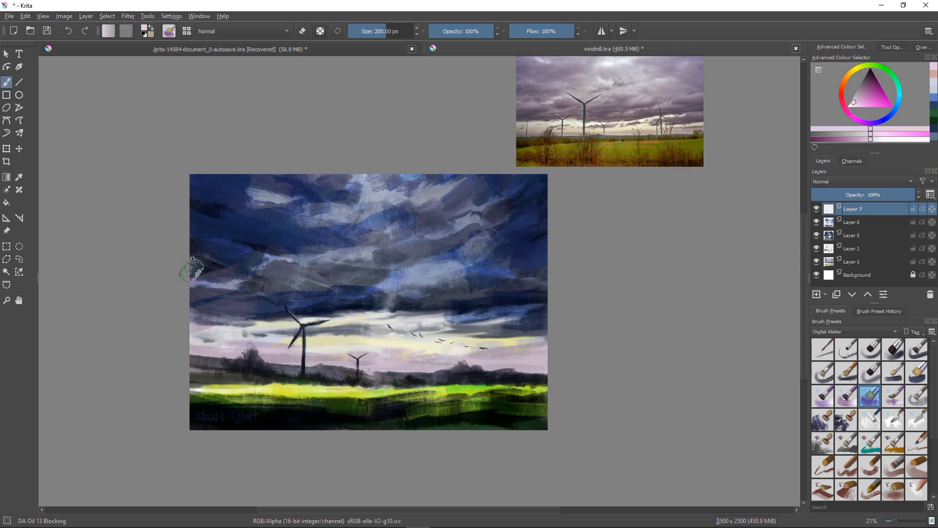
key("bracketleft")
key("bracketleft")
key("bracketleft")
key("bracketleft")
key("bracketleft")
key("bracketleft")
key("bracketleft")
key("bracketleft")
key("bracketleft")
scroll(282, 289, "up", 5)
Paint a pale pink highlight along the large turbine's upper-left blade with the brush reduced to 14 px.
left_click_drag(292, 350, 313, 371)
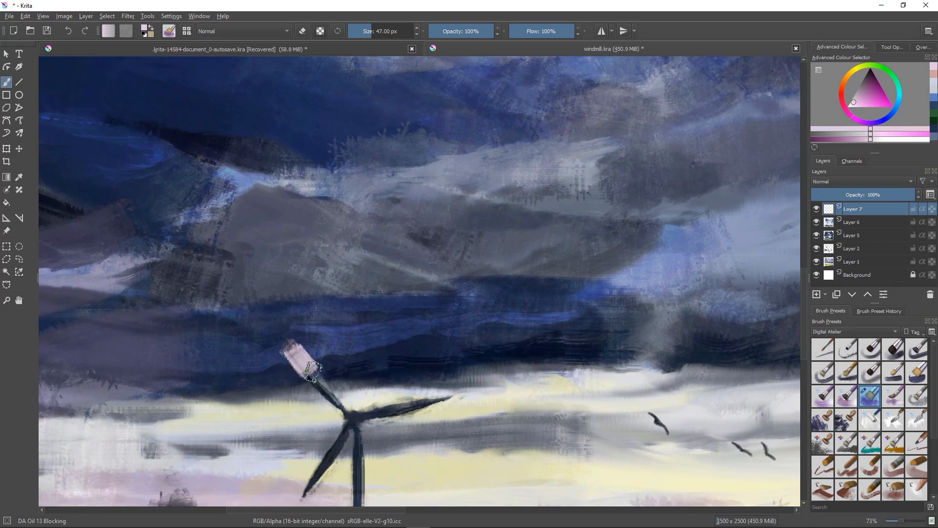
key("ctrl+z")
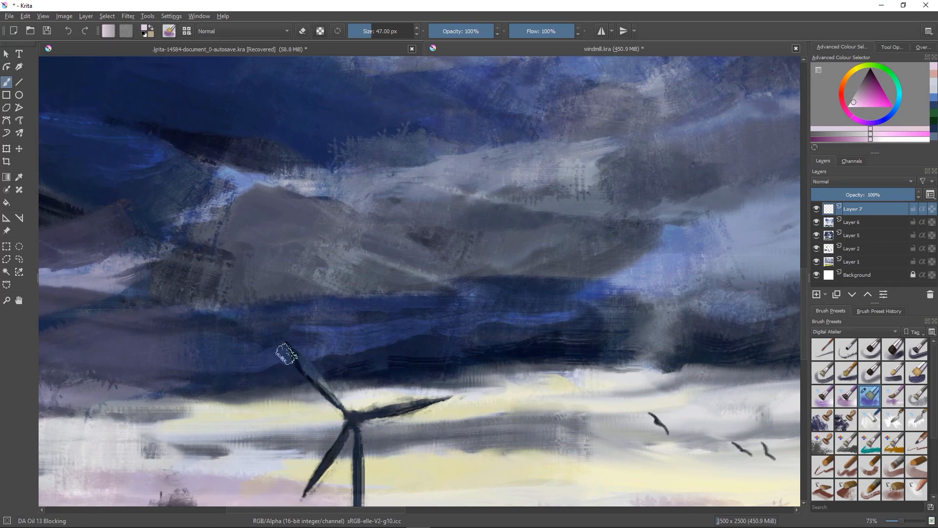
key("bracketleft")
left_click_drag(285, 341, 295, 369)
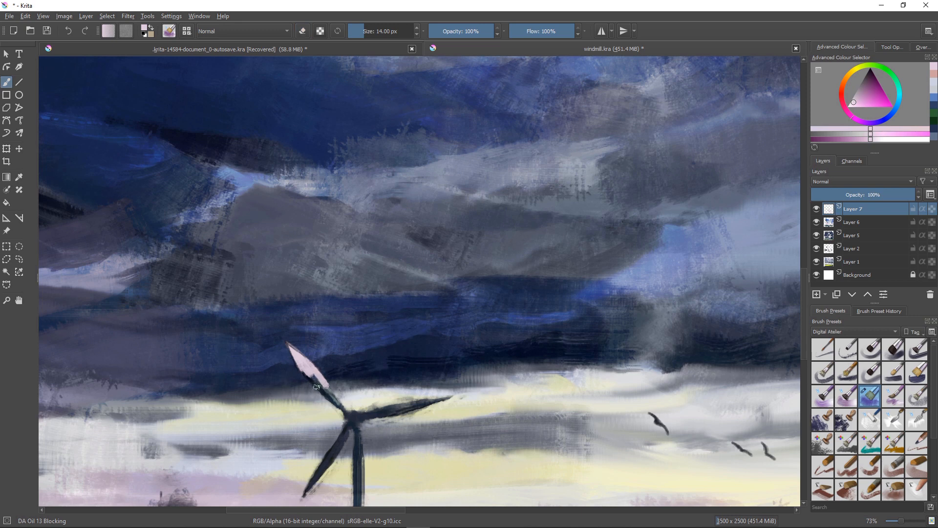
Refine the highlighted blade's lower edge with sampled dark navy and shade it with a greyed mauve.
left_click(346, 415, "ctrl")
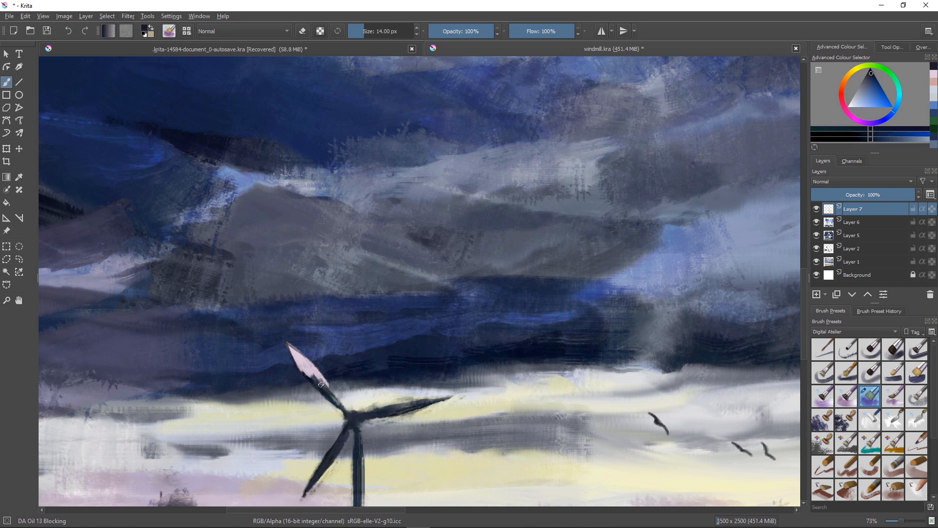
left_click(309, 374, "ctrl")
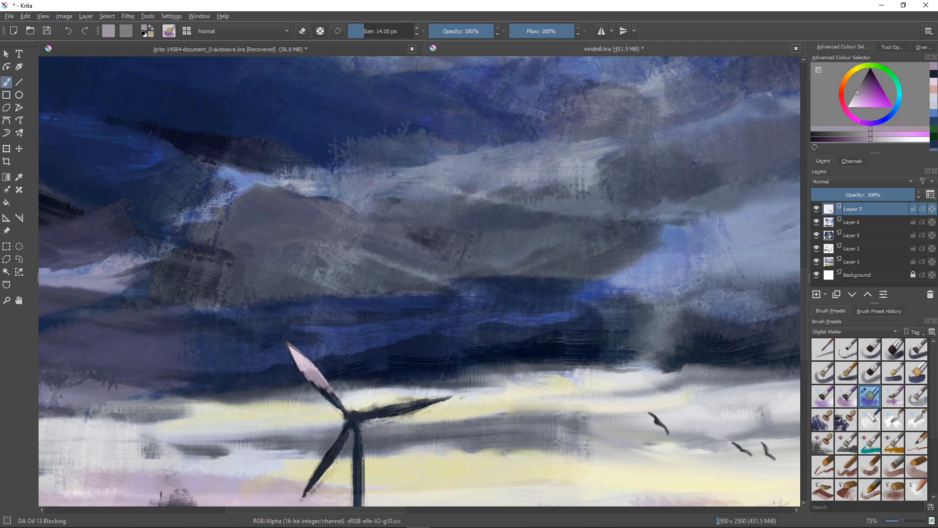
left_click_drag(295, 413, 280, 391)
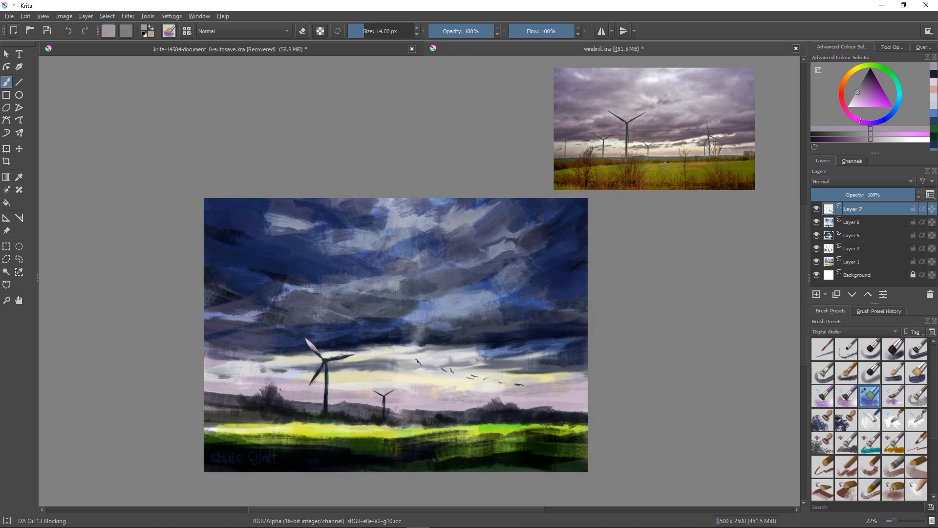
Save the windmill.kra painting.
left_click(9, 16)
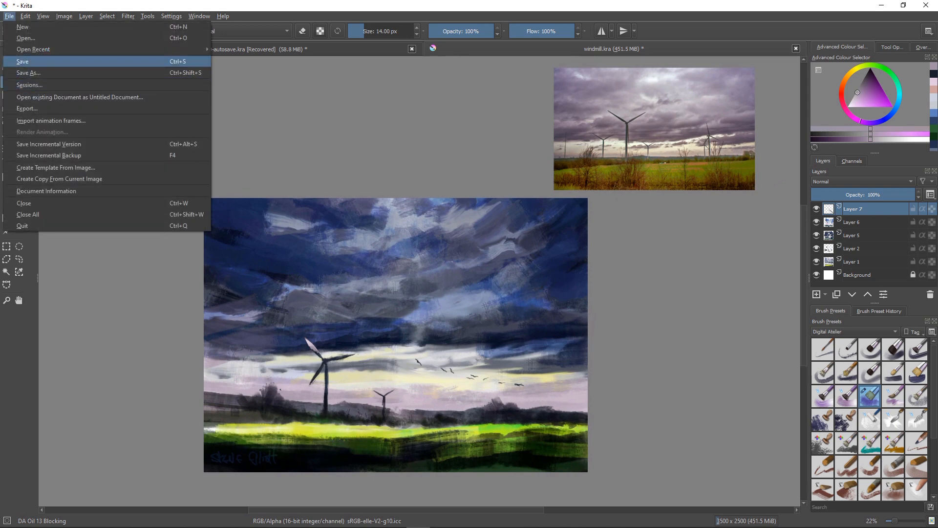
left_click(23, 62)
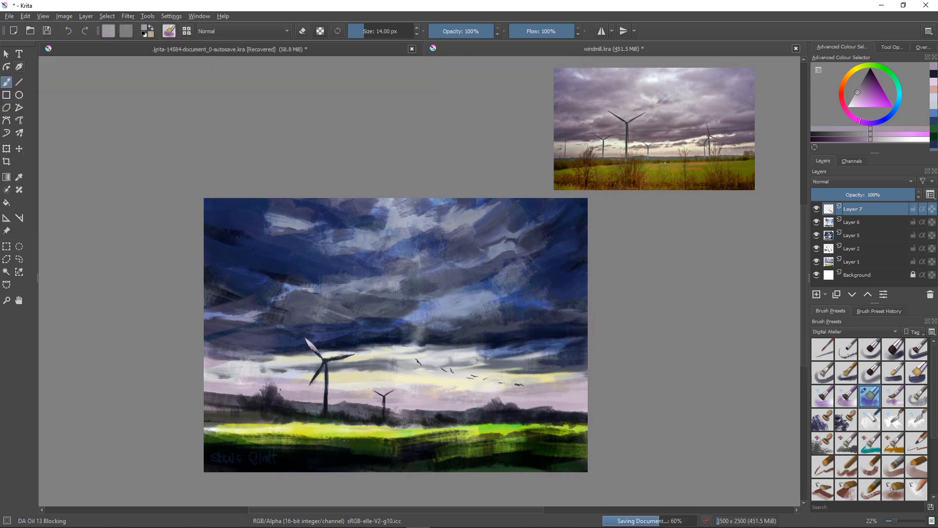